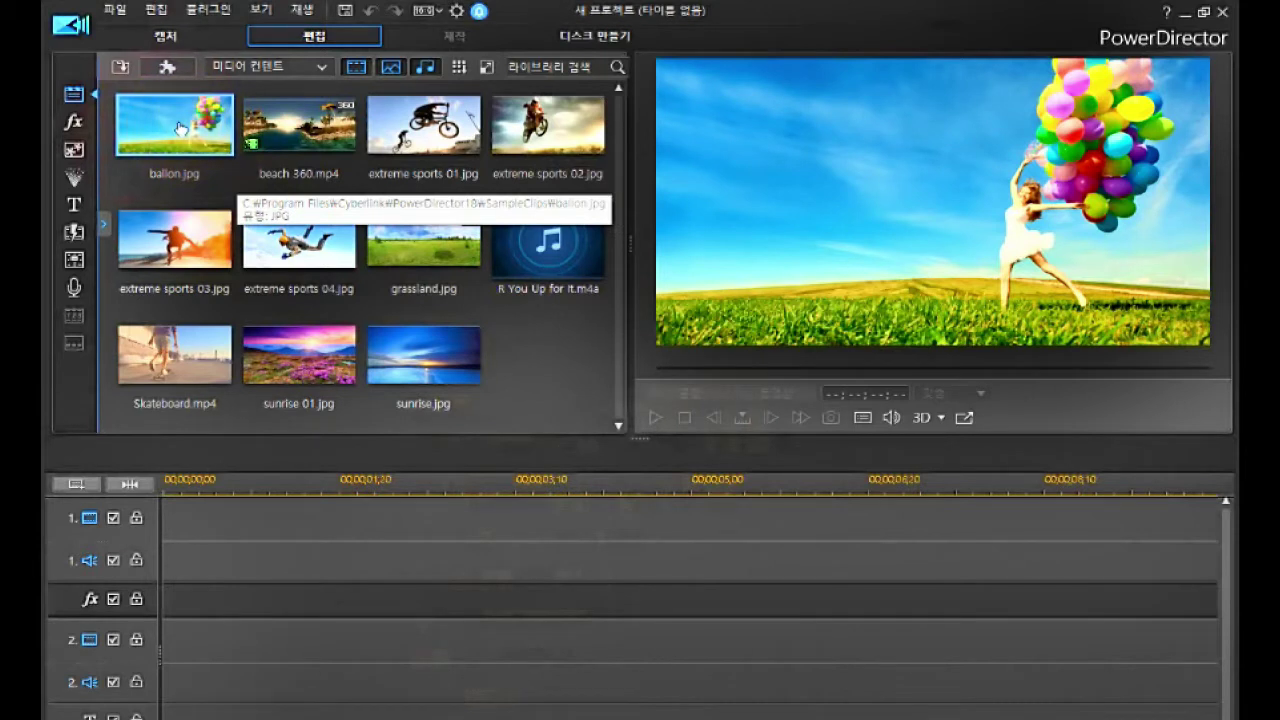
Step: Add ballon.jpg, extreme sports 01.jpg and Skateboard.mp4 together to video track 1 and fit the whole project in the timeline
click(180, 128)
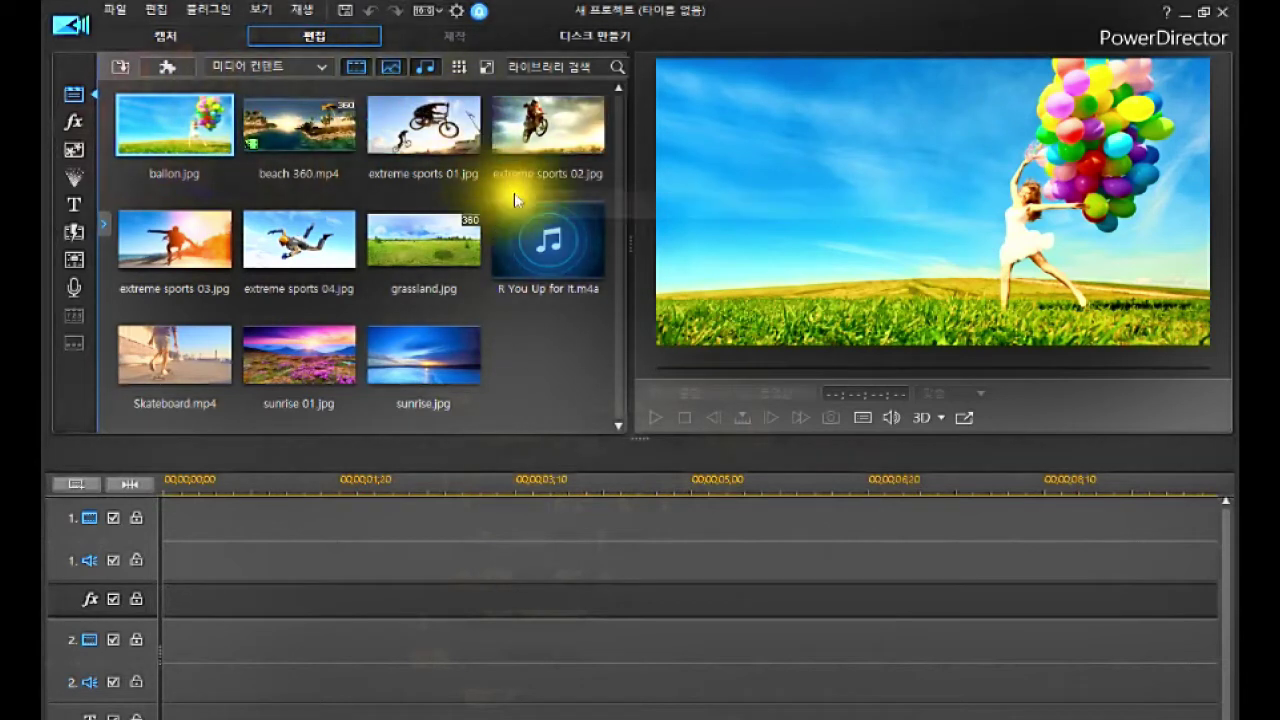
click(181, 143)
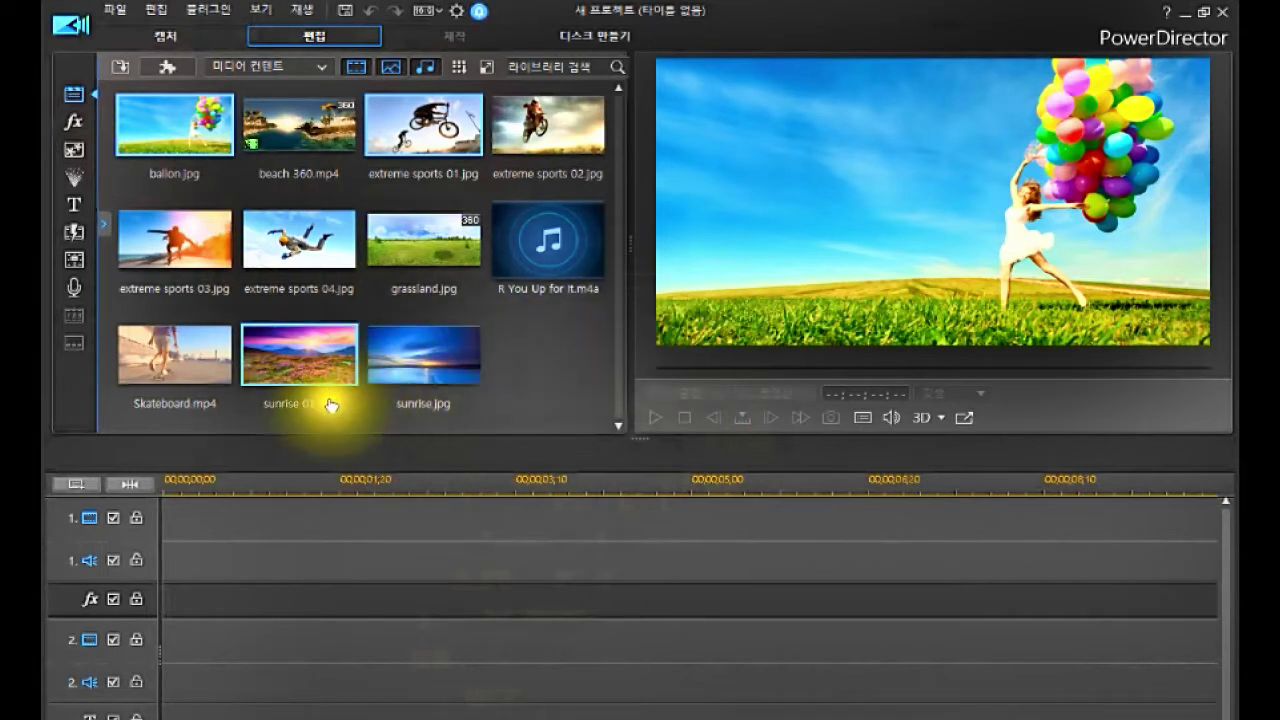
click(203, 364)
drag(203, 364, 316, 527)
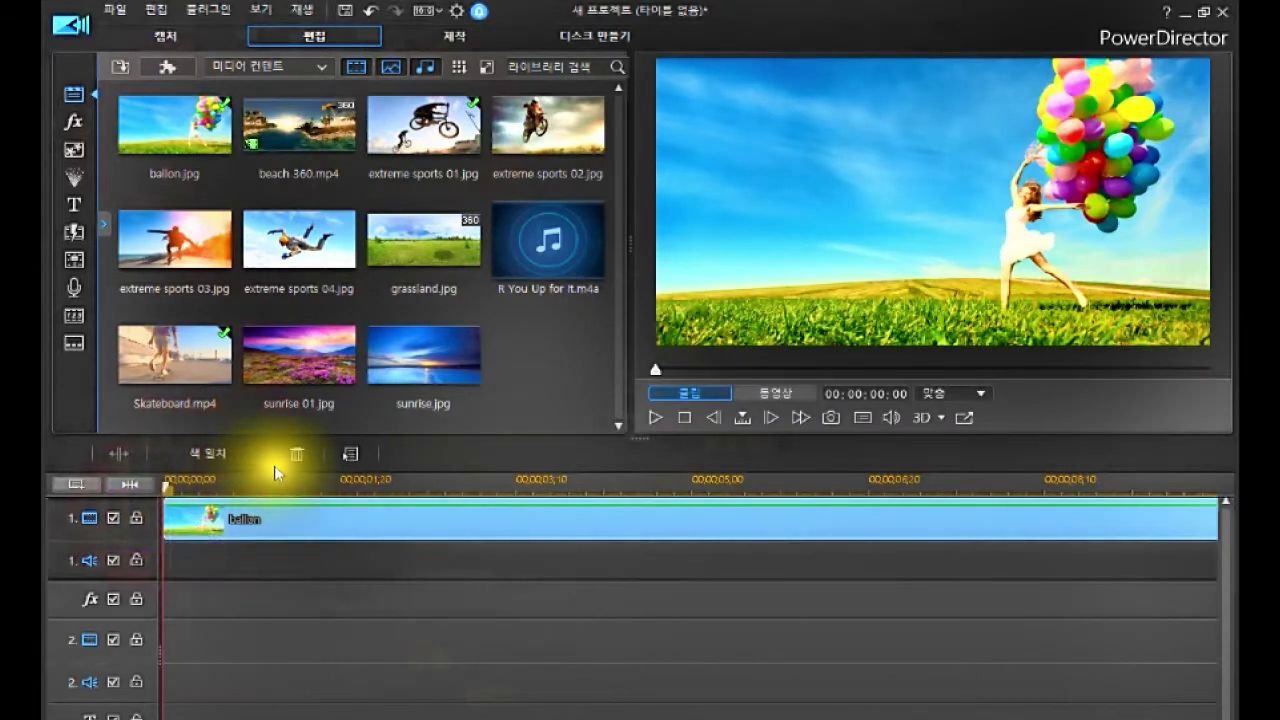
click(772, 393)
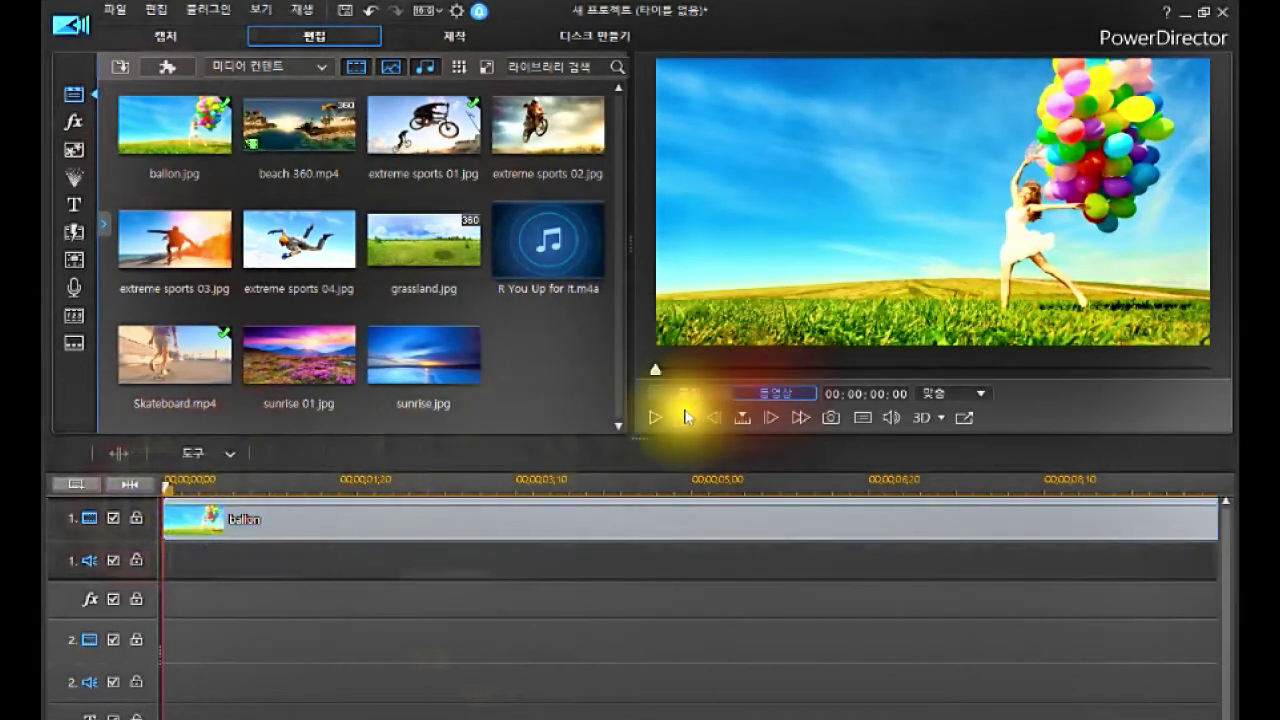
click(138, 486)
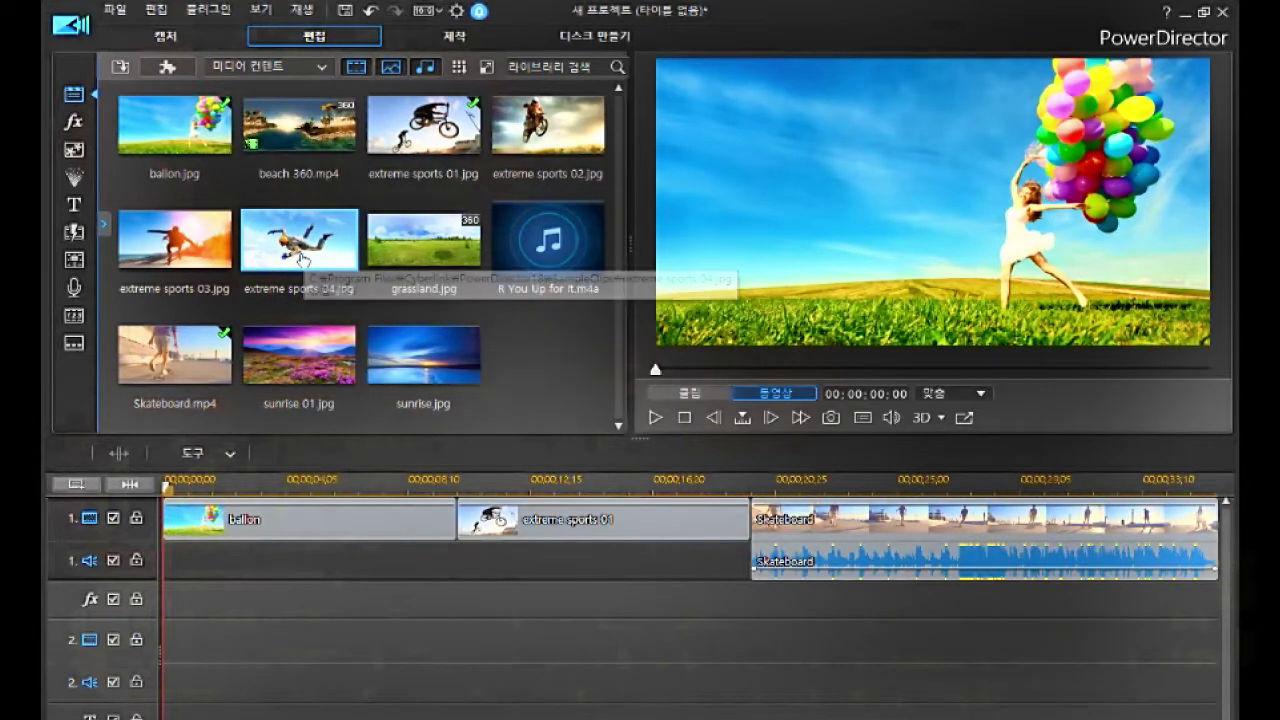
Step: Add extreme sports 04.jpg, sunrise 01.jpg and sunrise.jpg together at the start of video track 2
click(302, 259)
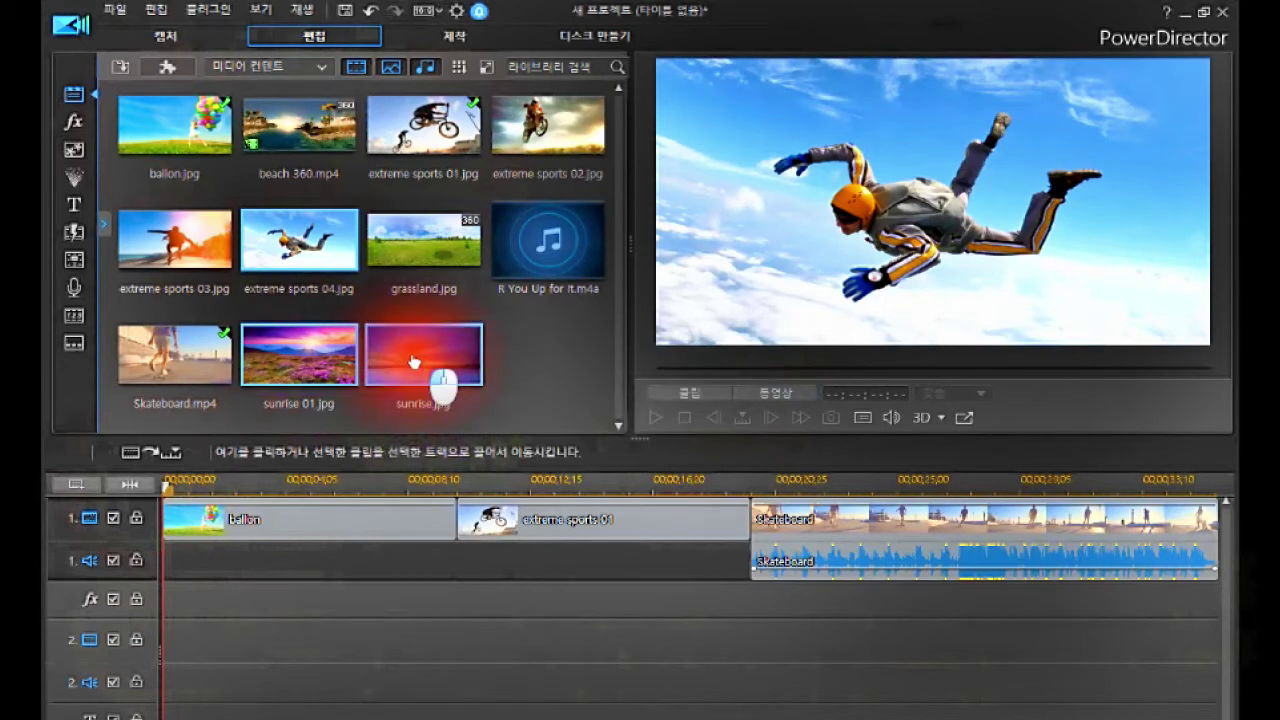
drag(413, 361, 162, 640)
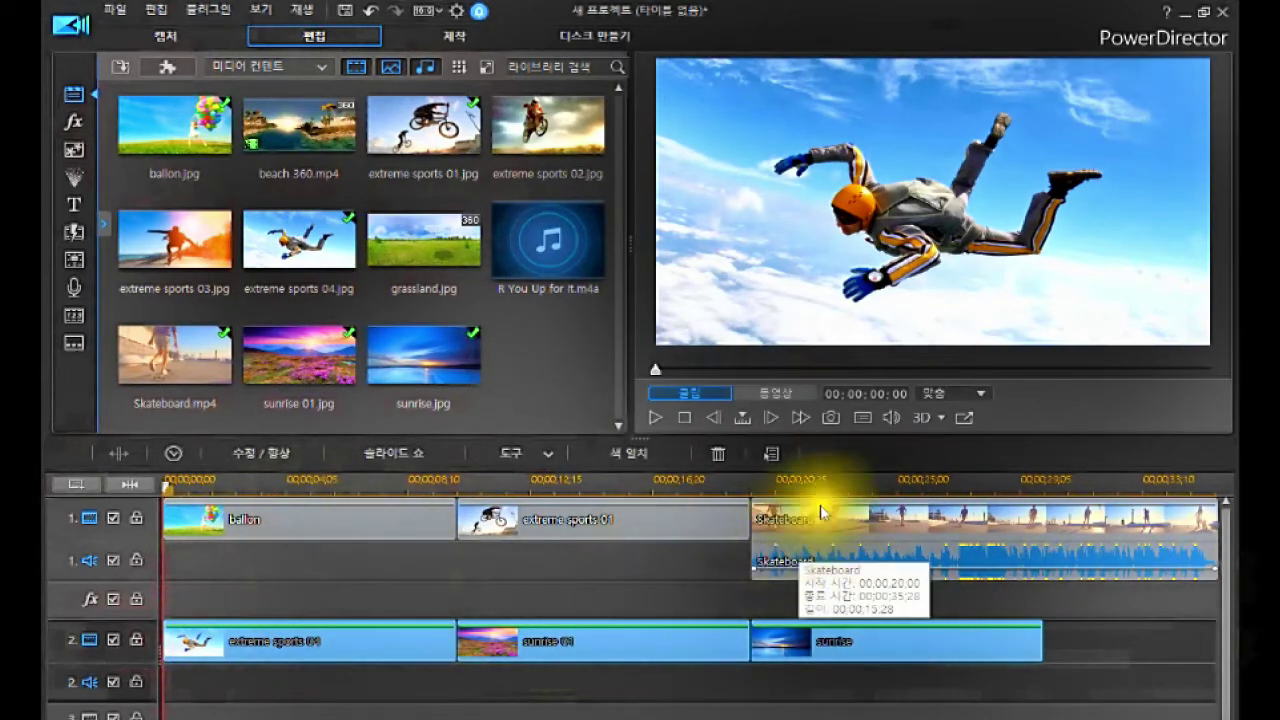
click(850, 520)
click(888, 520)
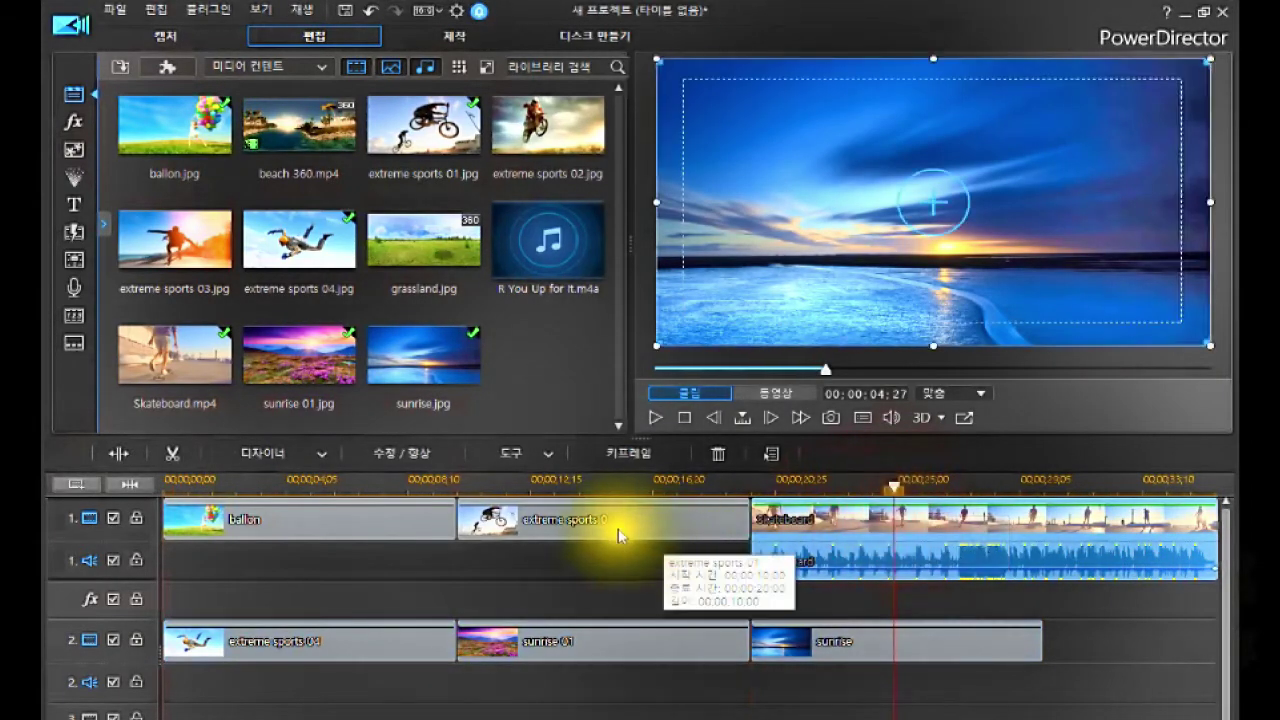
click(505, 530)
click(410, 522)
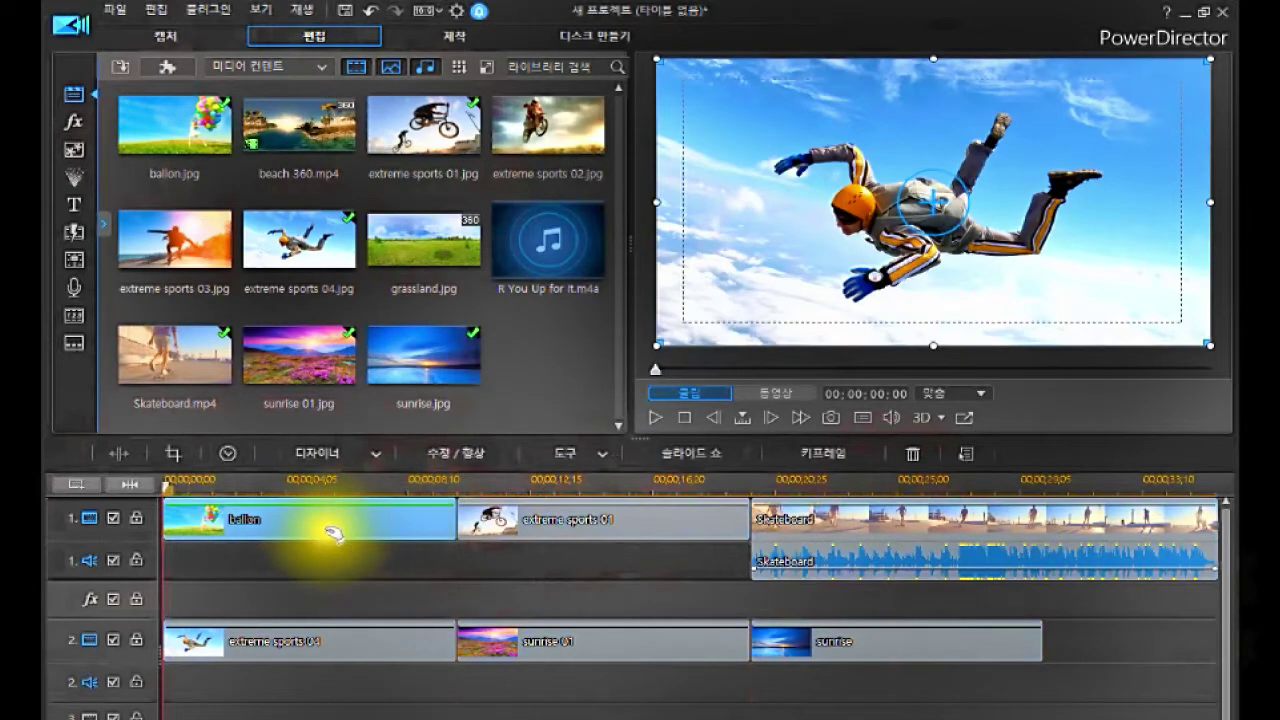
click(358, 488)
click(397, 526)
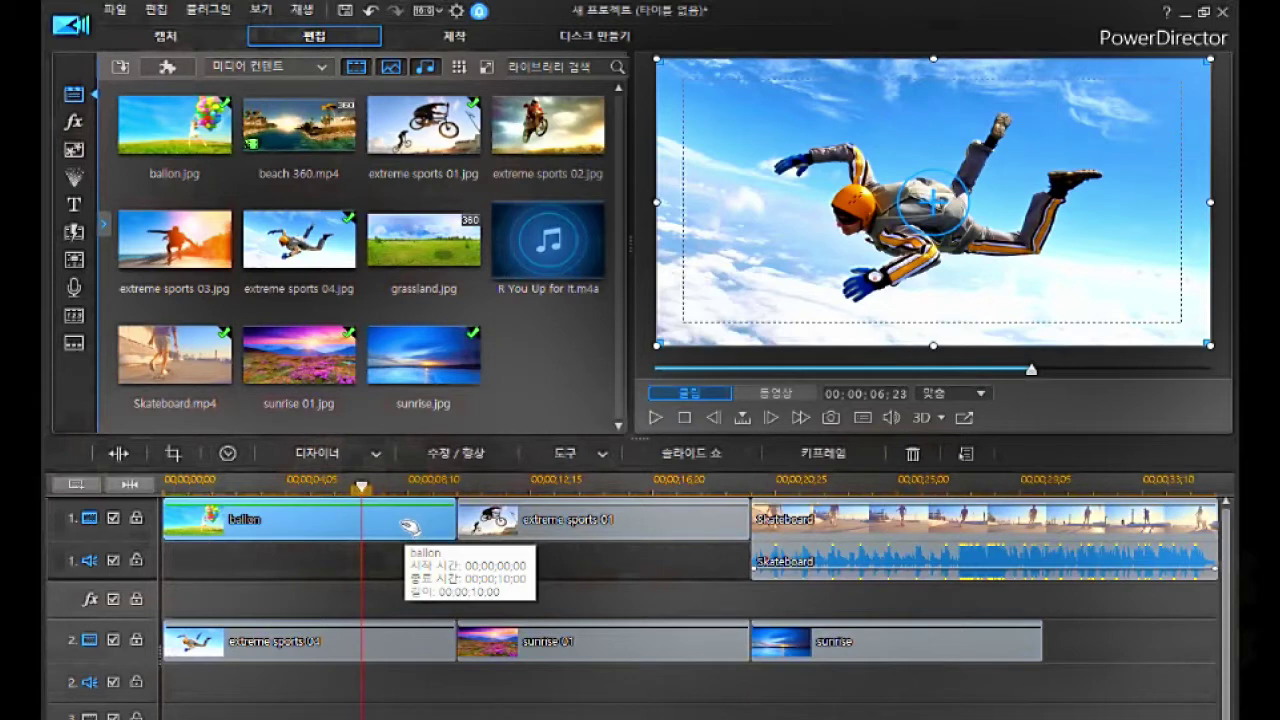
click(409, 526)
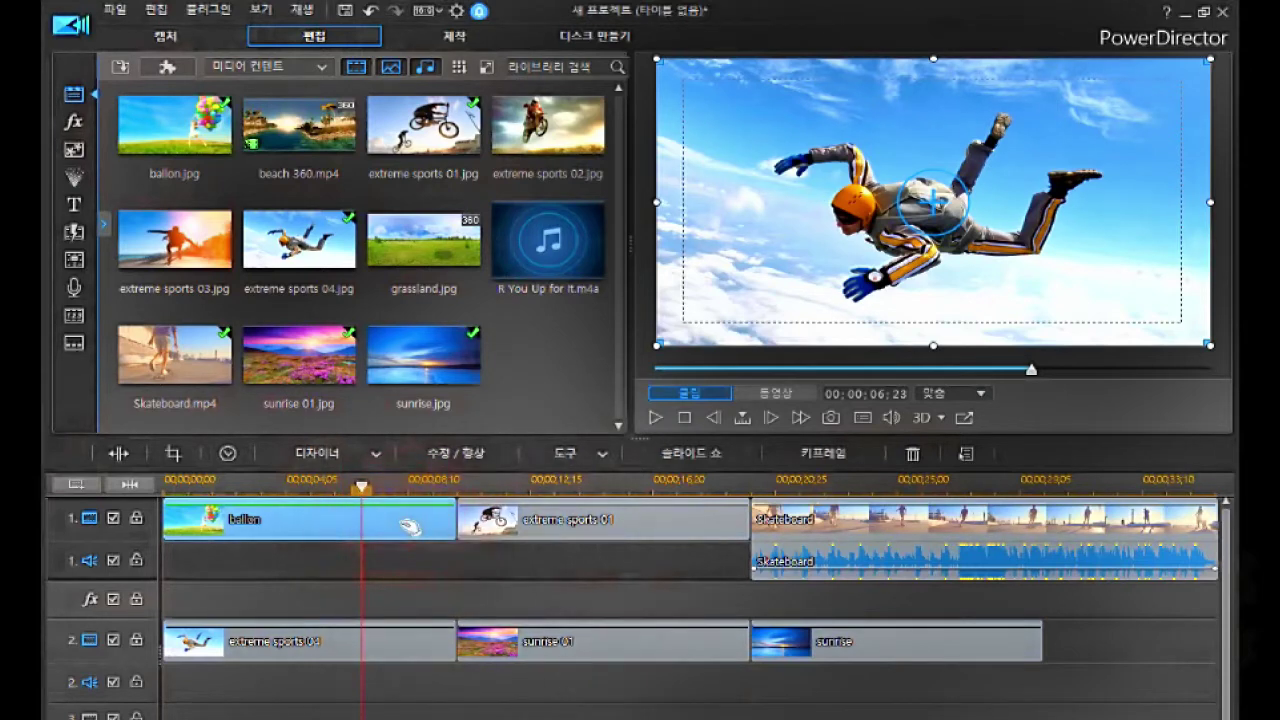
Step: Set the library to the media content category (미디어 컨텐트) and show its category explorer view
click(292, 67)
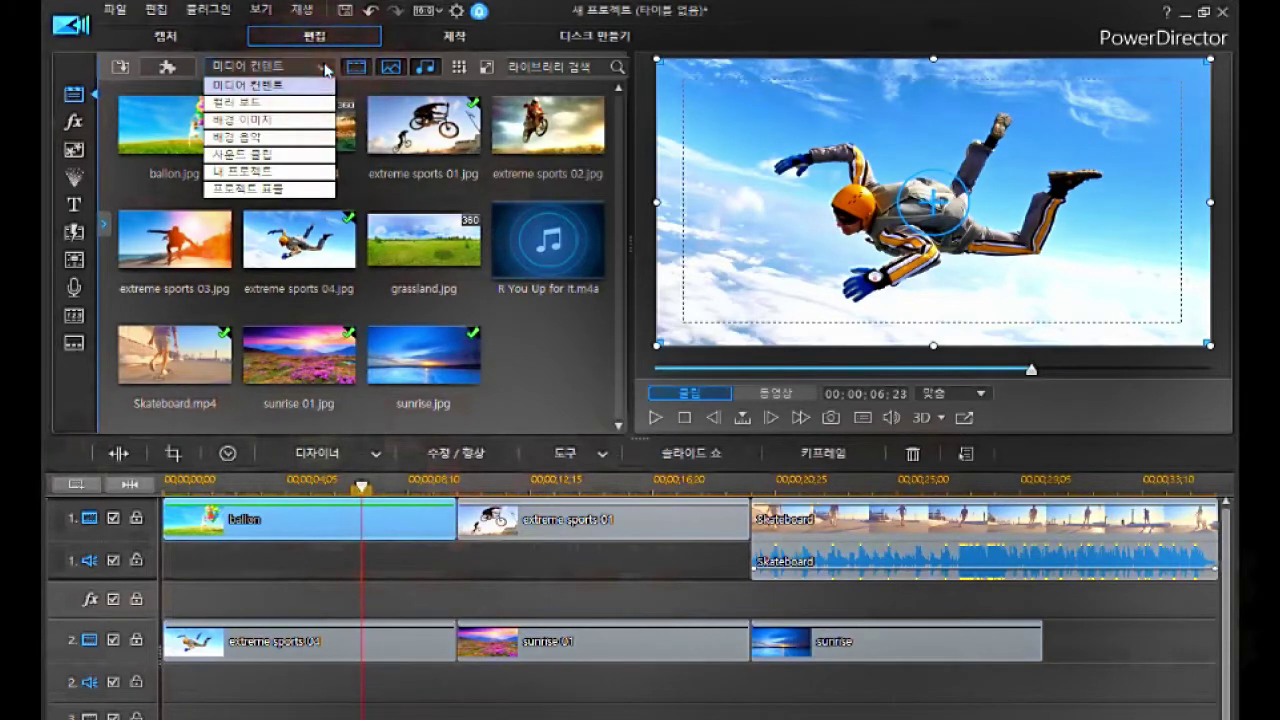
click(278, 88)
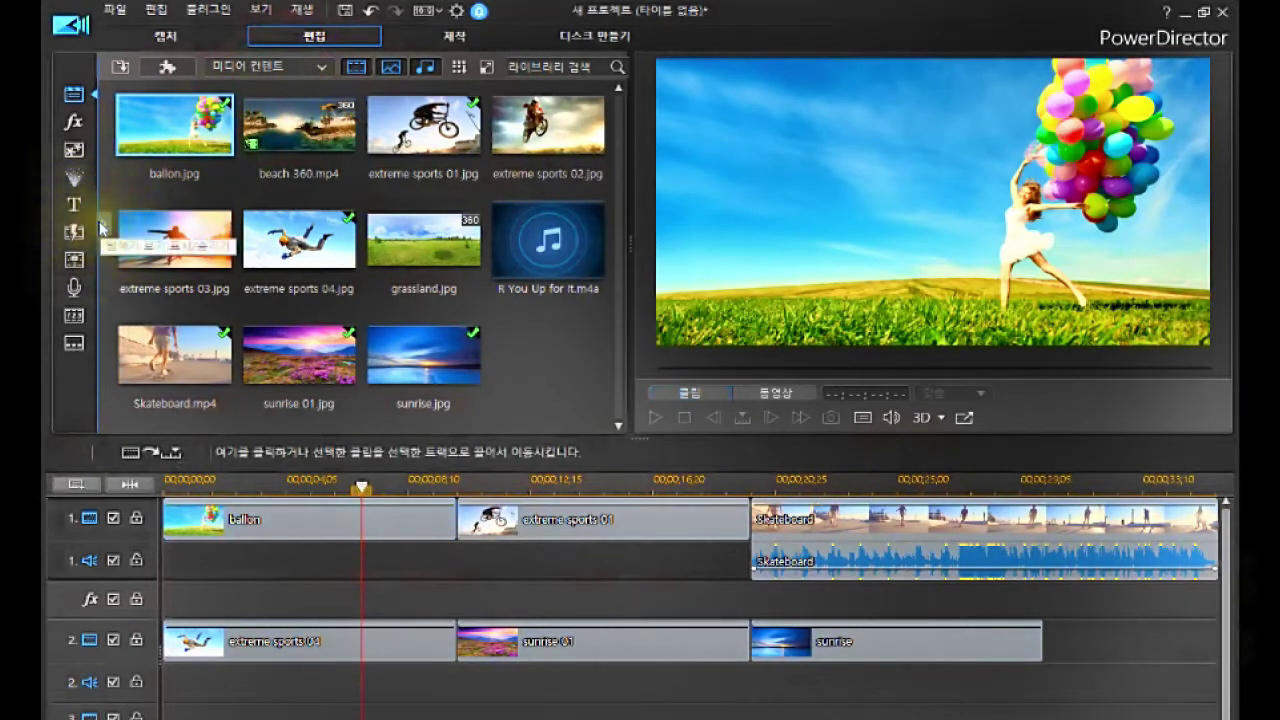
click(102, 228)
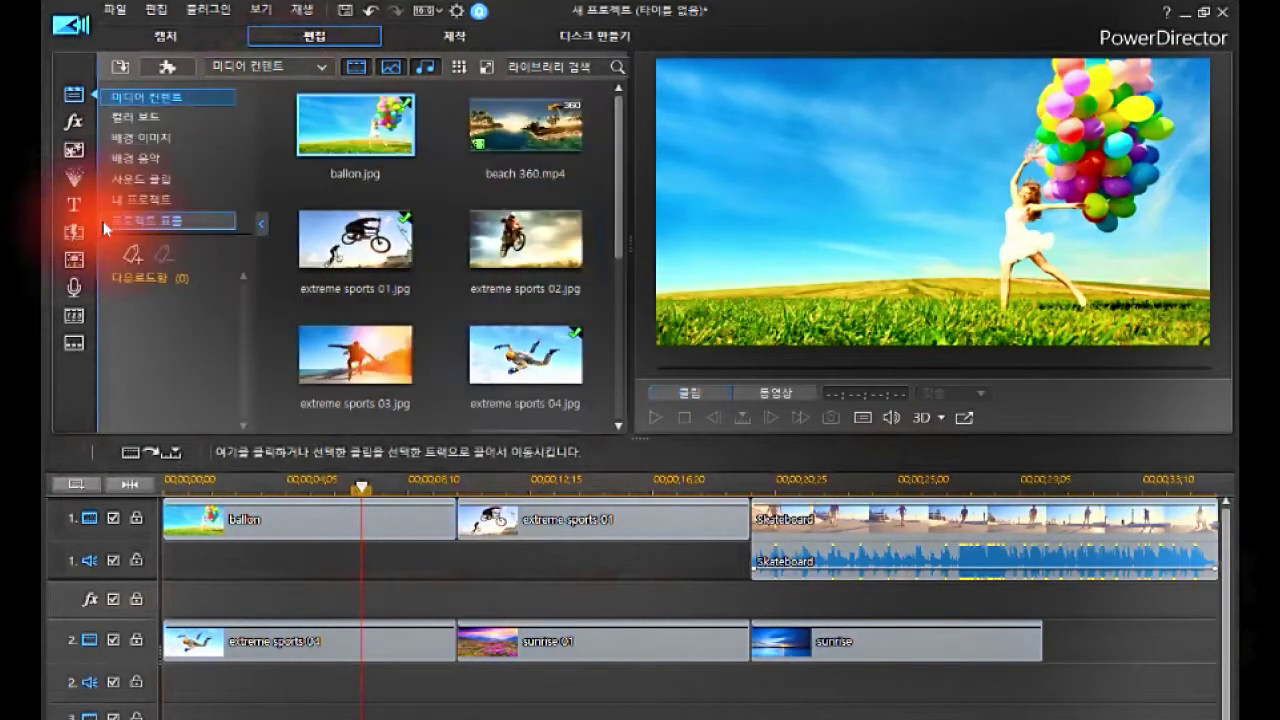
click(104, 228)
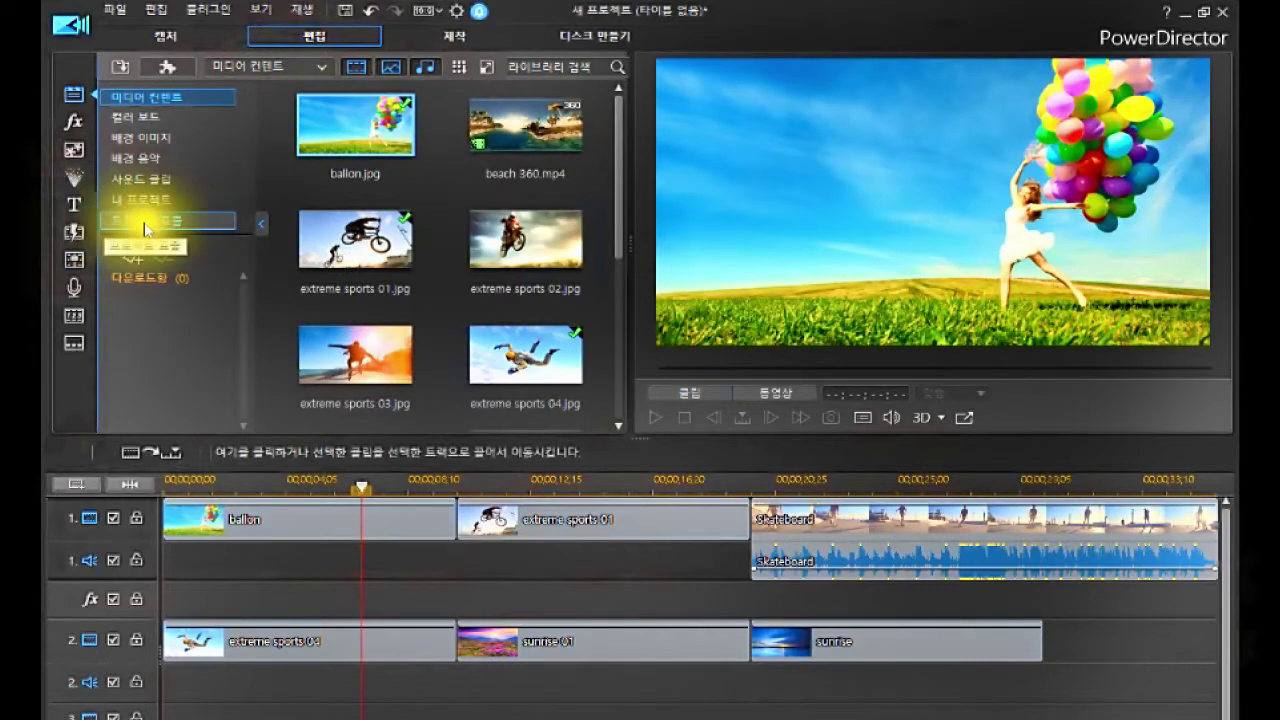
click(258, 228)
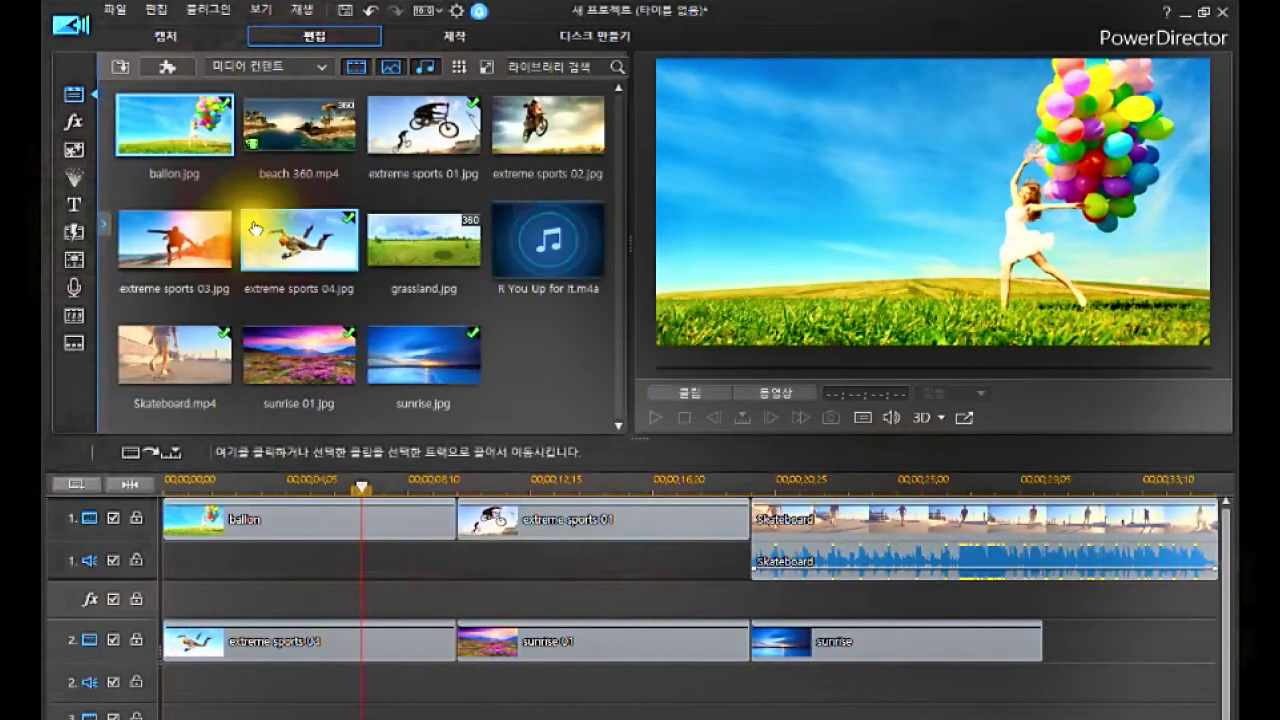
click(103, 232)
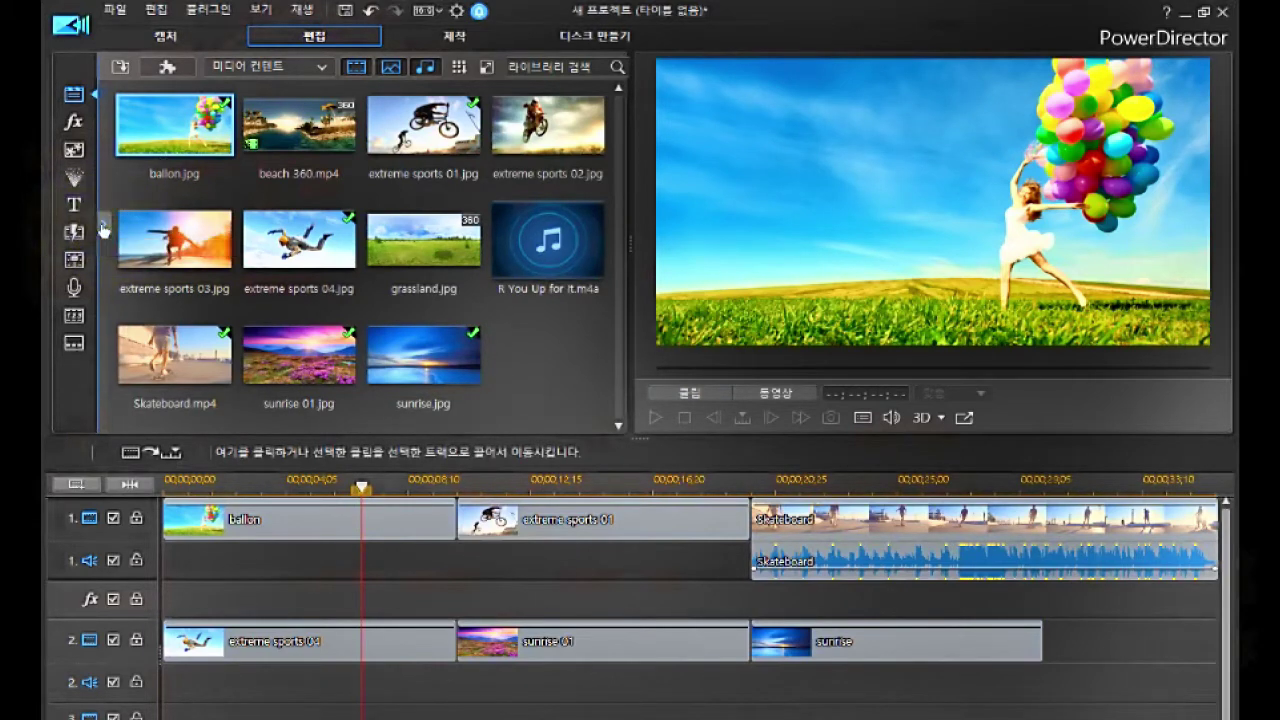
click(103, 232)
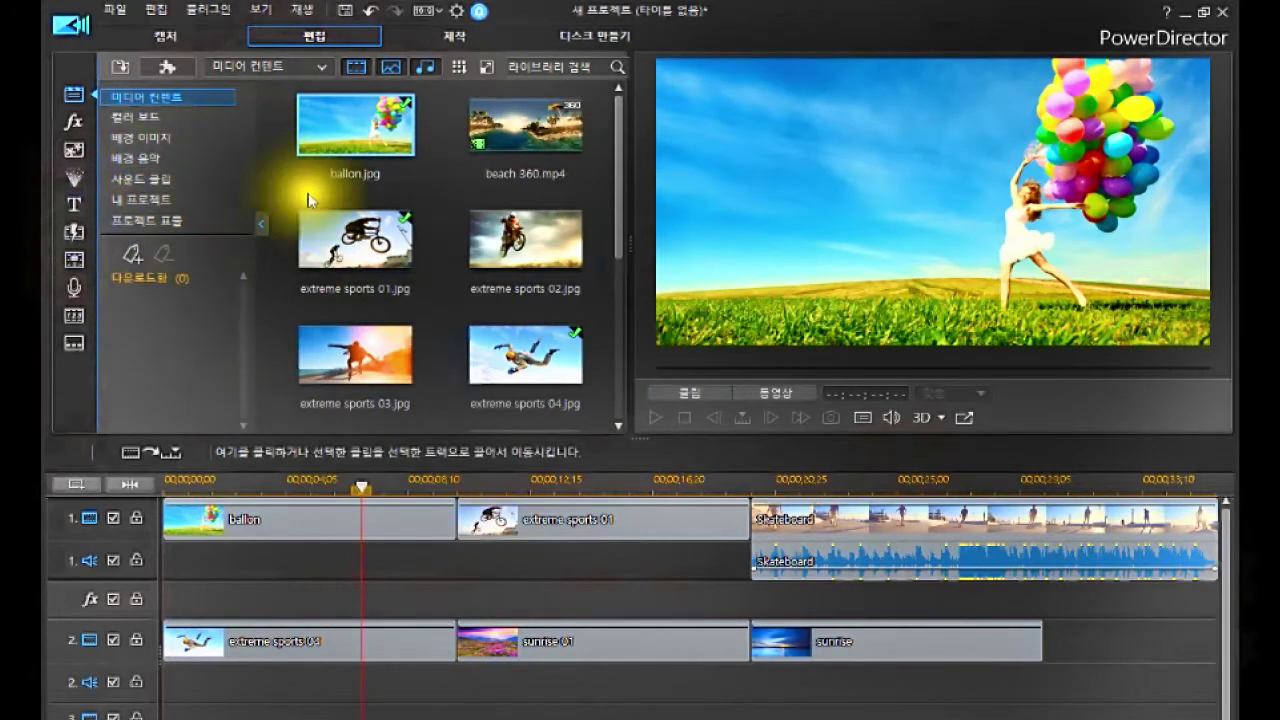
click(257, 524)
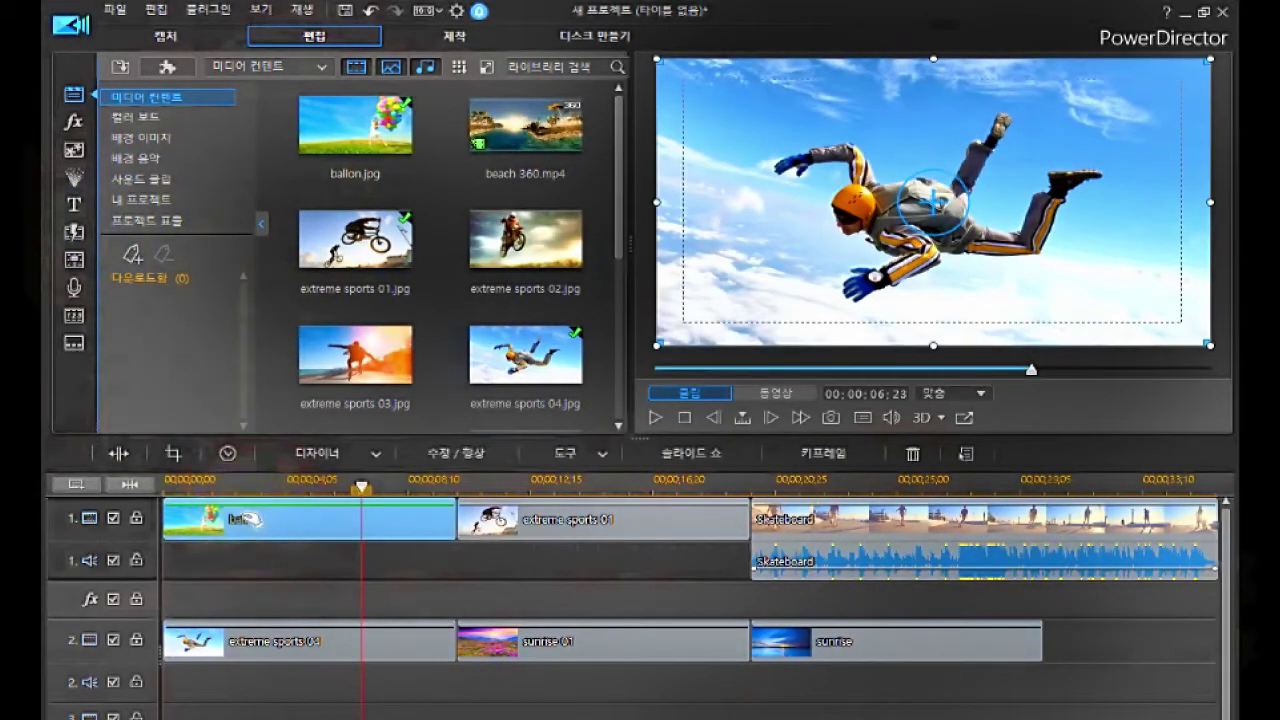
click(251, 519)
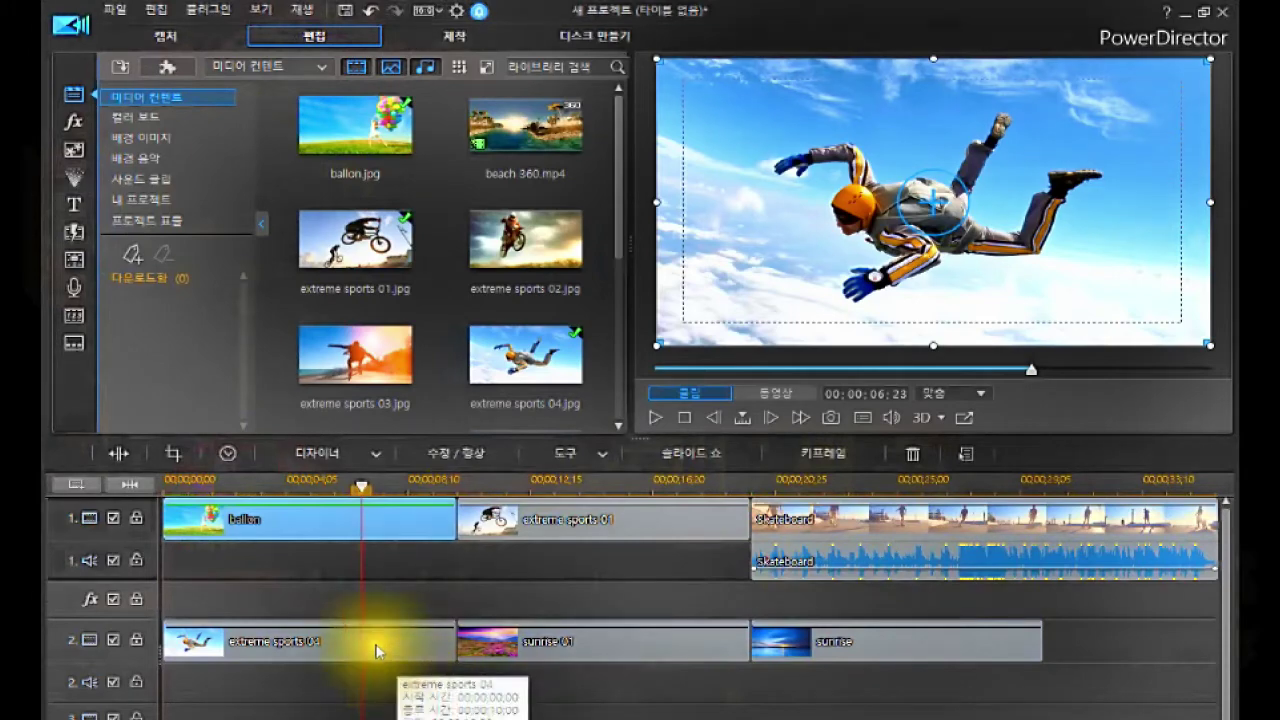
click(541, 640)
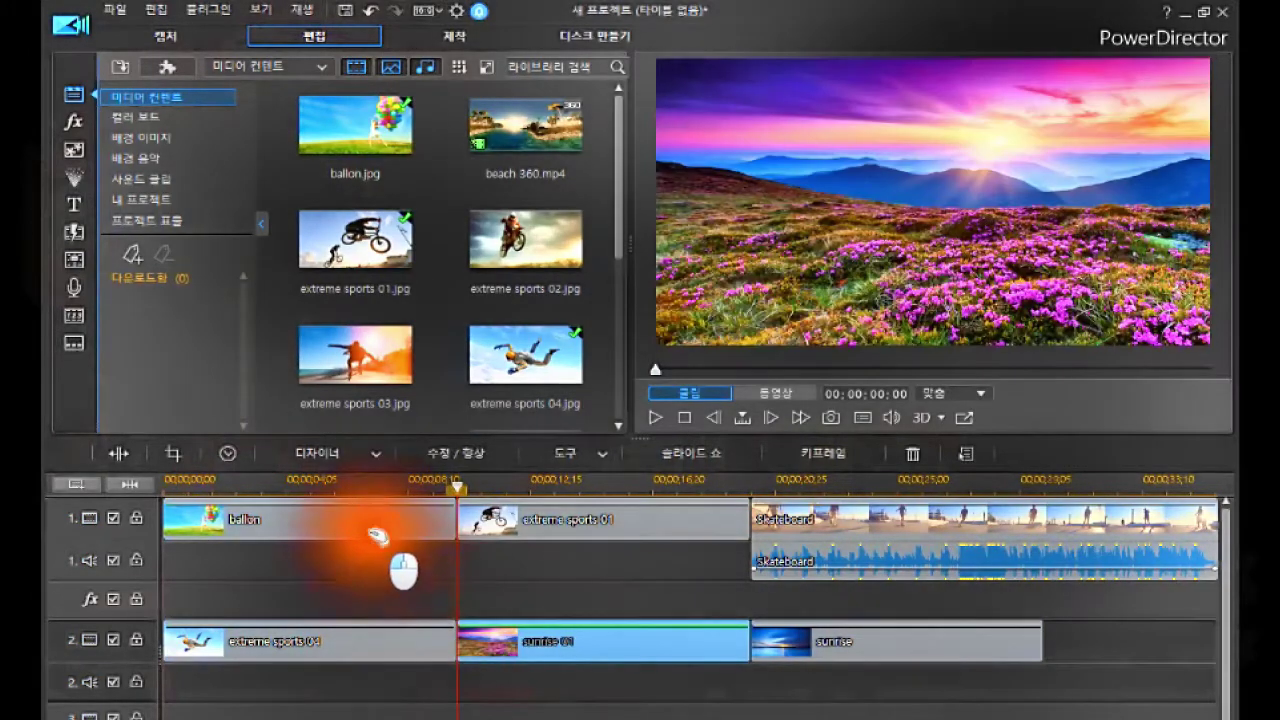
mouse_move(377, 535)
mouse_down()
mouse_move(534, 519)
mouse_move(385, 532)
mouse_up()
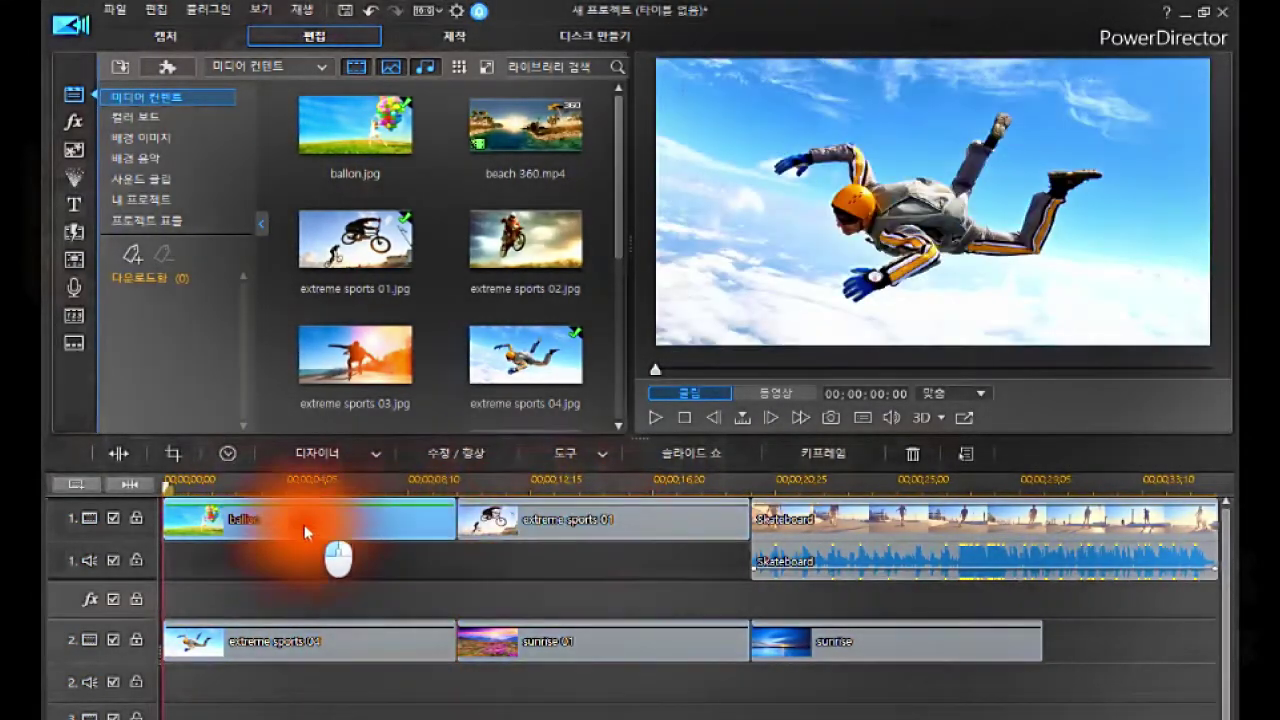
click(278, 523)
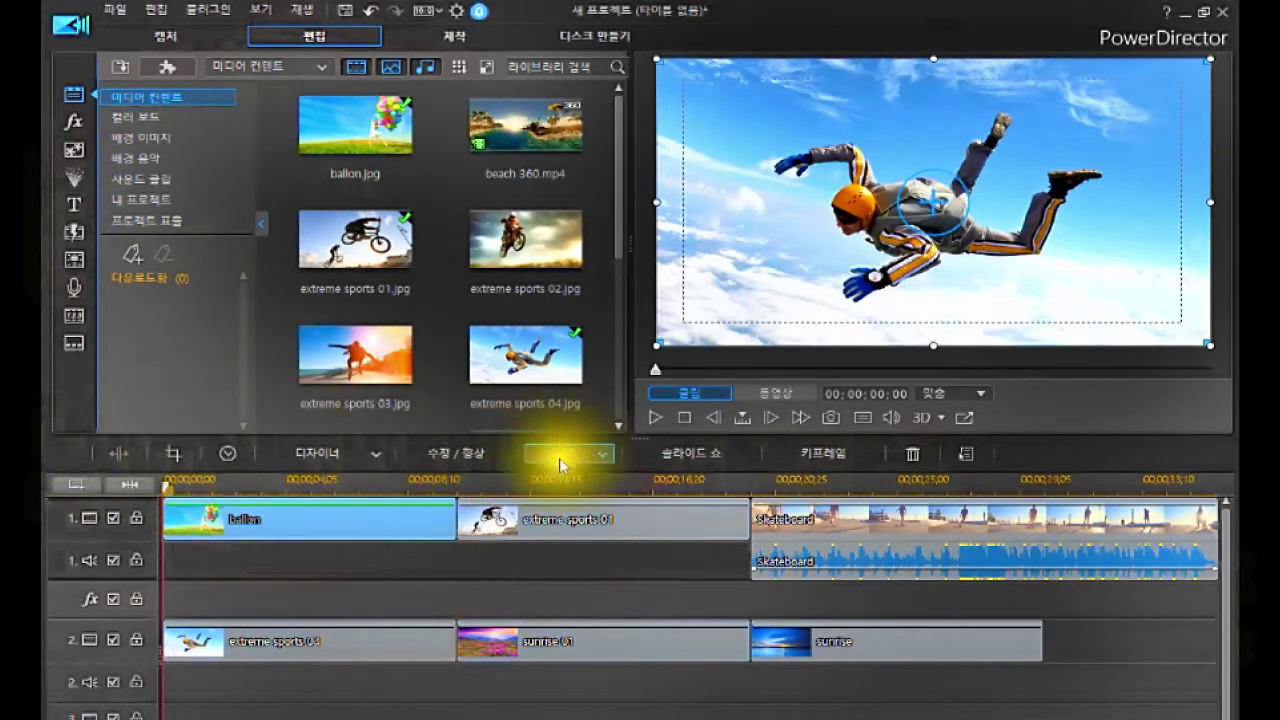
click(371, 521)
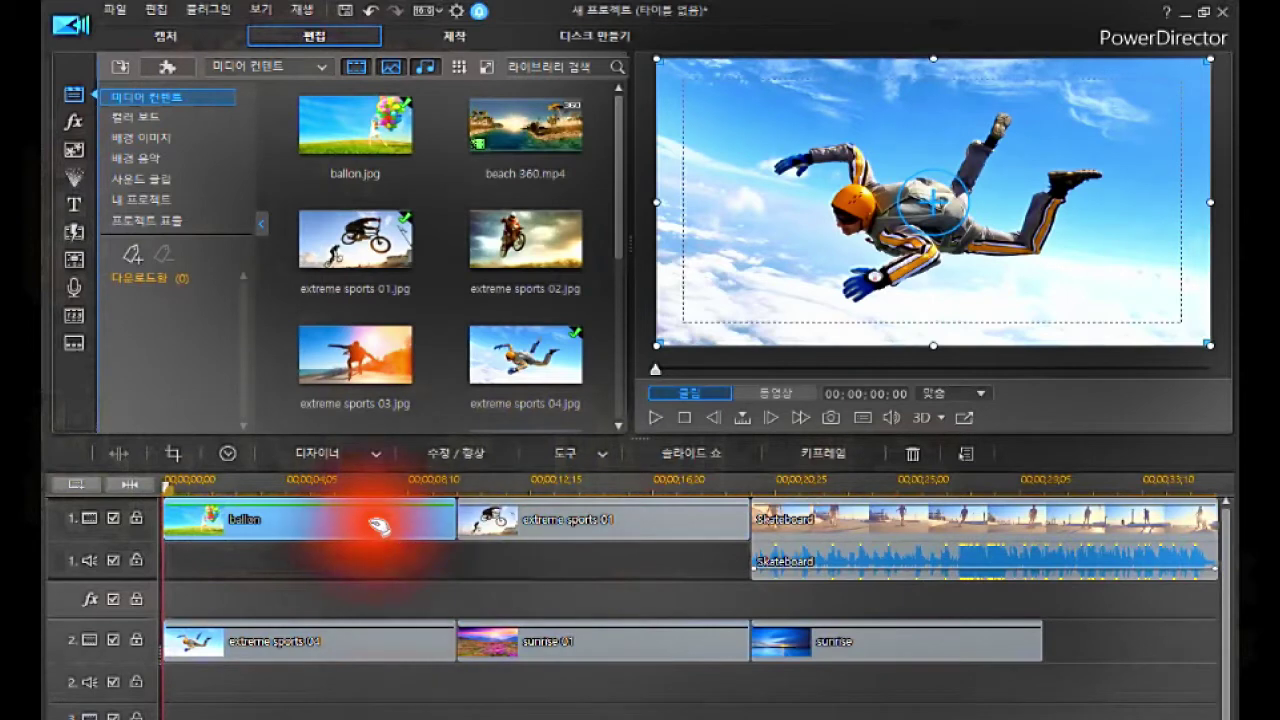
Step: View the transitions in the My Favorites category (내 즐겨찾기) of the Transition Room
click(78, 235)
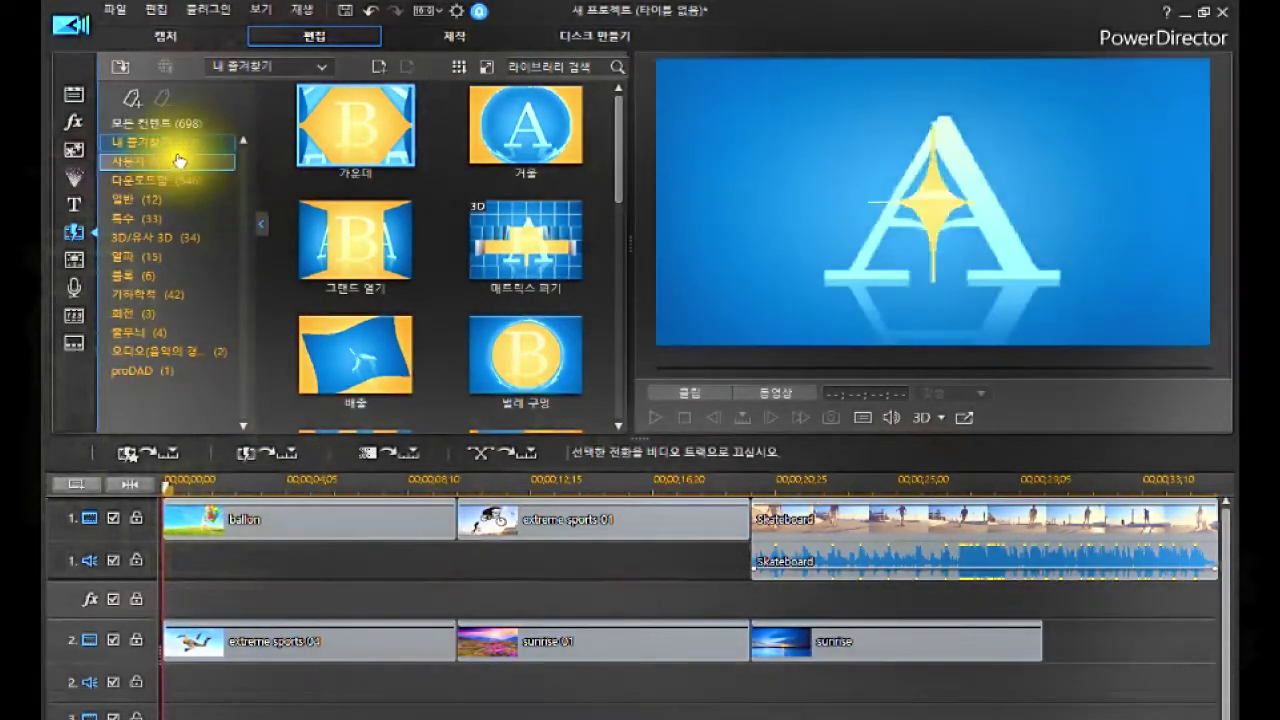
click(180, 160)
click(185, 144)
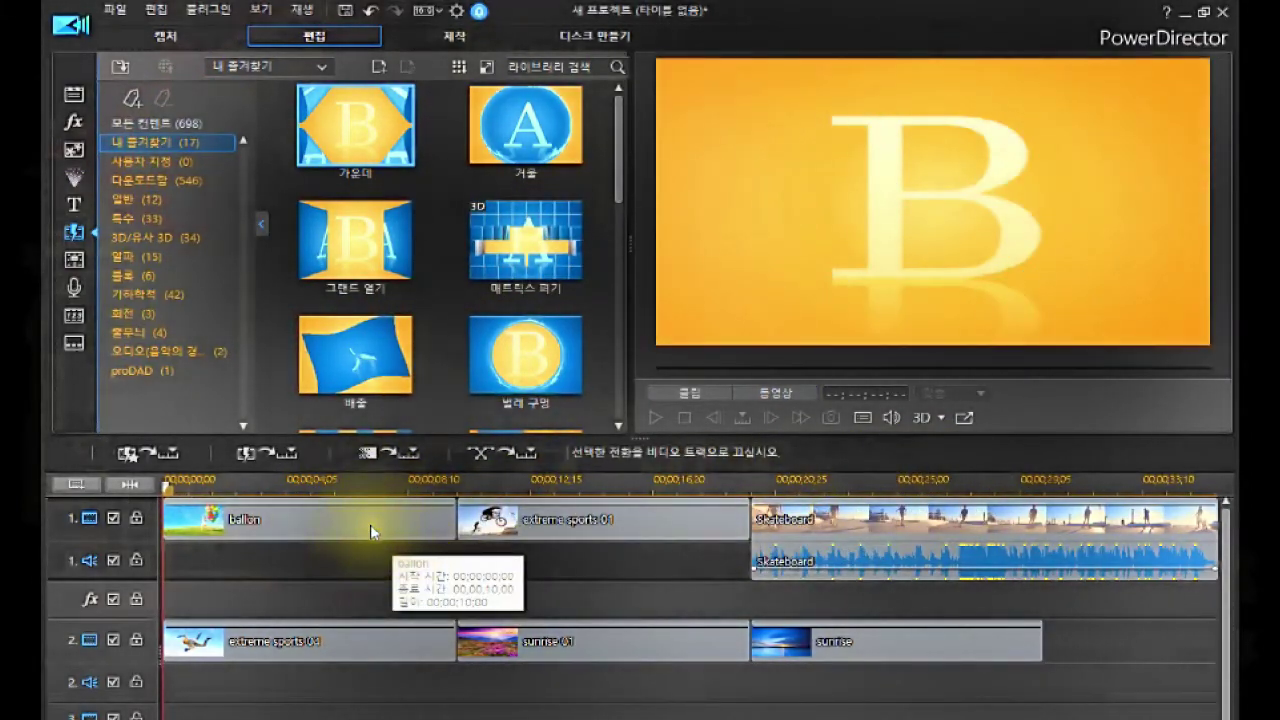
click(370, 524)
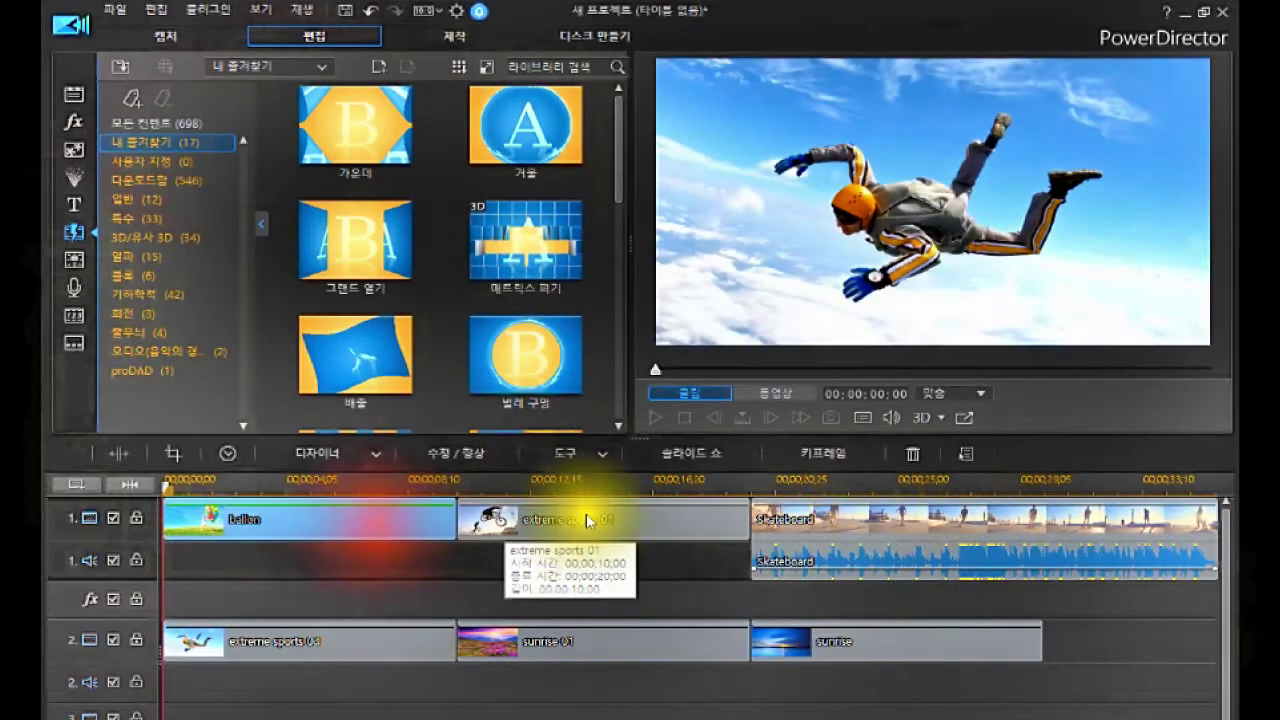
click(784, 505)
click(337, 641)
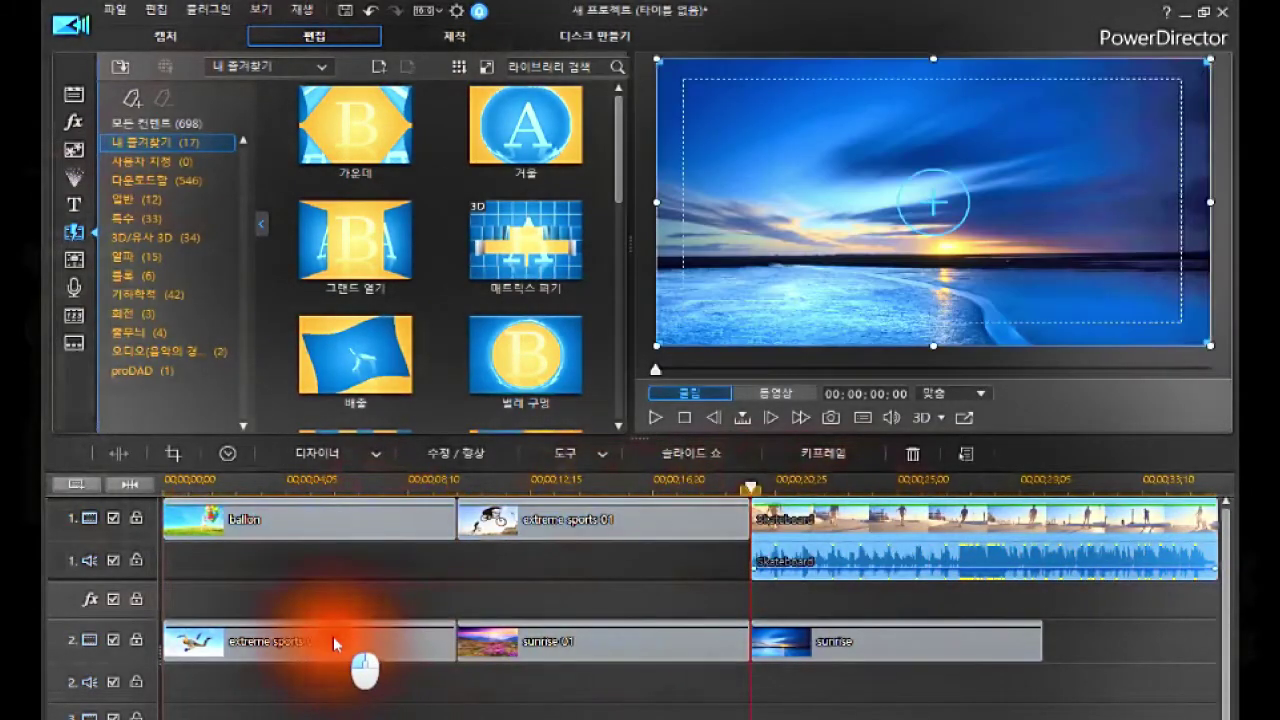
click(595, 640)
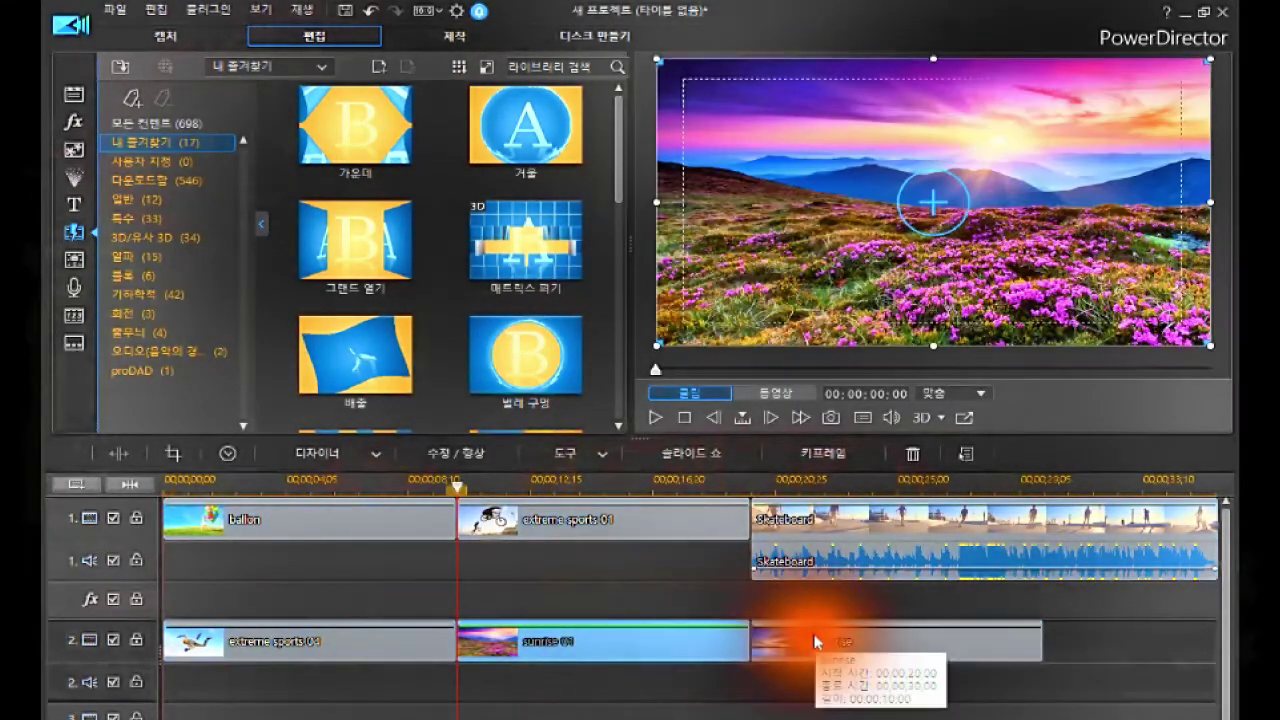
click(815, 641)
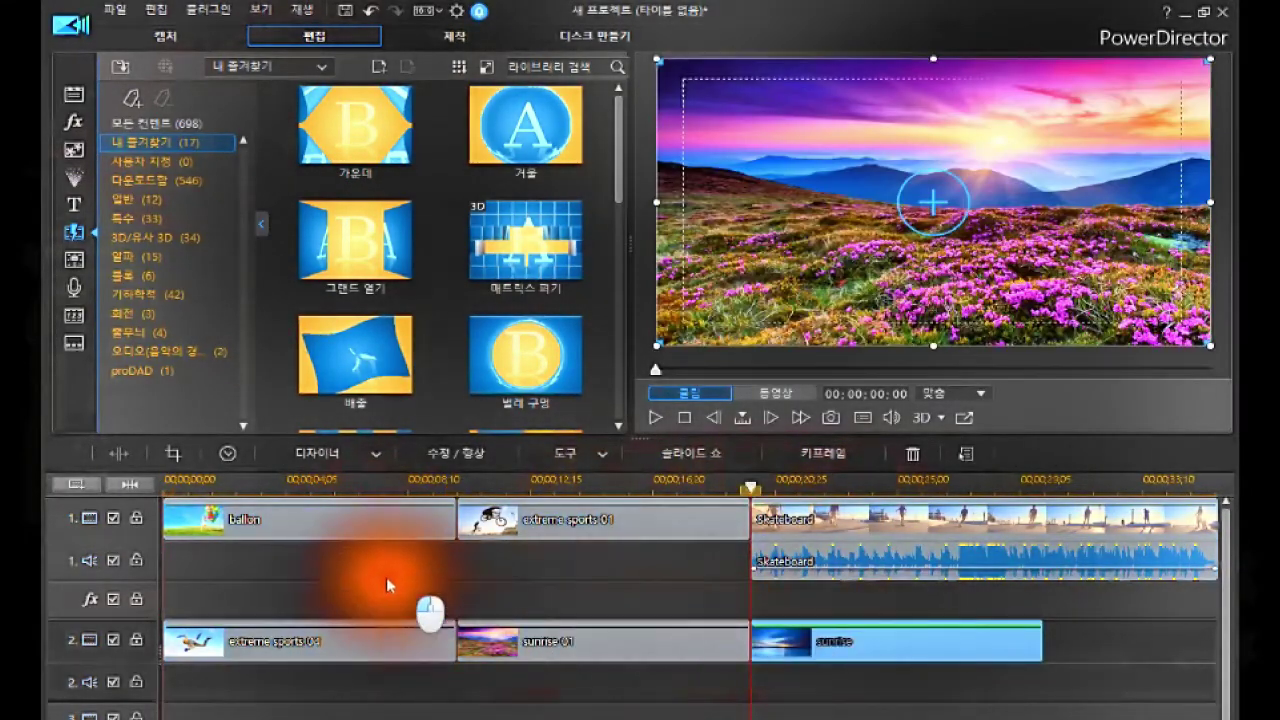
click(313, 525)
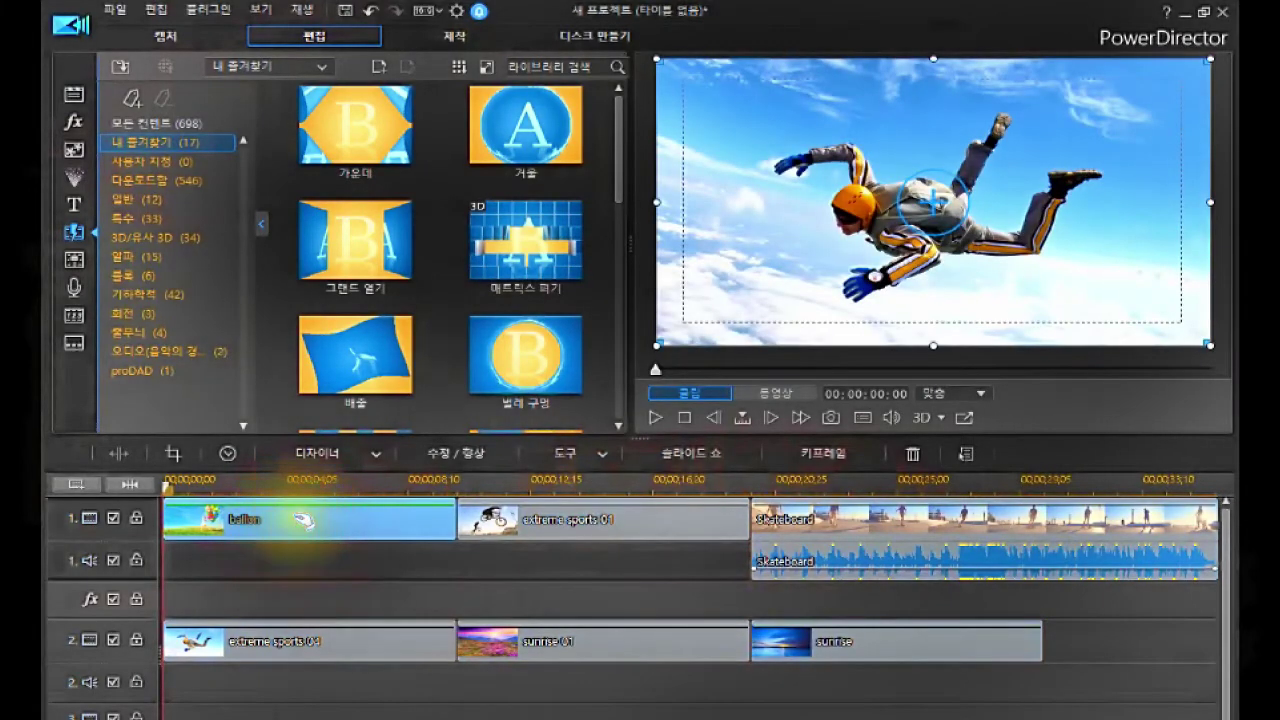
Step: Apply random prefix transitions (접두 변환 전환) from the Transition Room to all video tracks
click(72, 101)
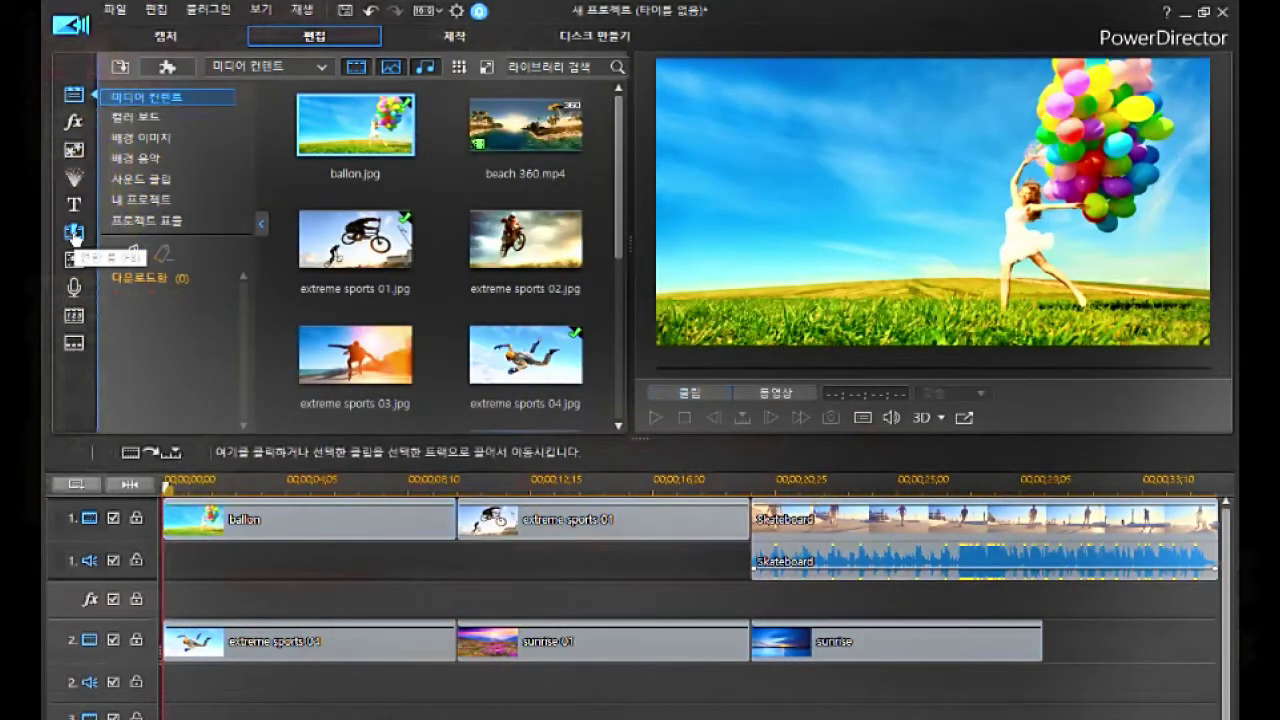
click(74, 233)
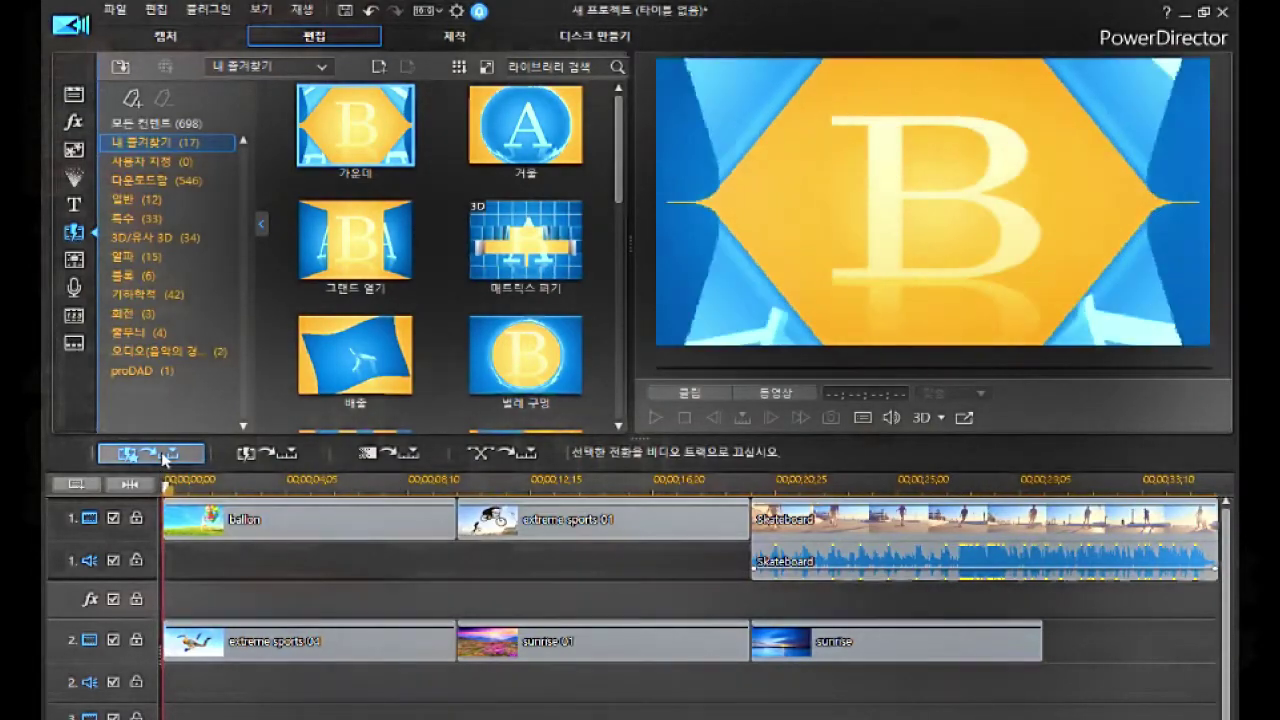
click(163, 458)
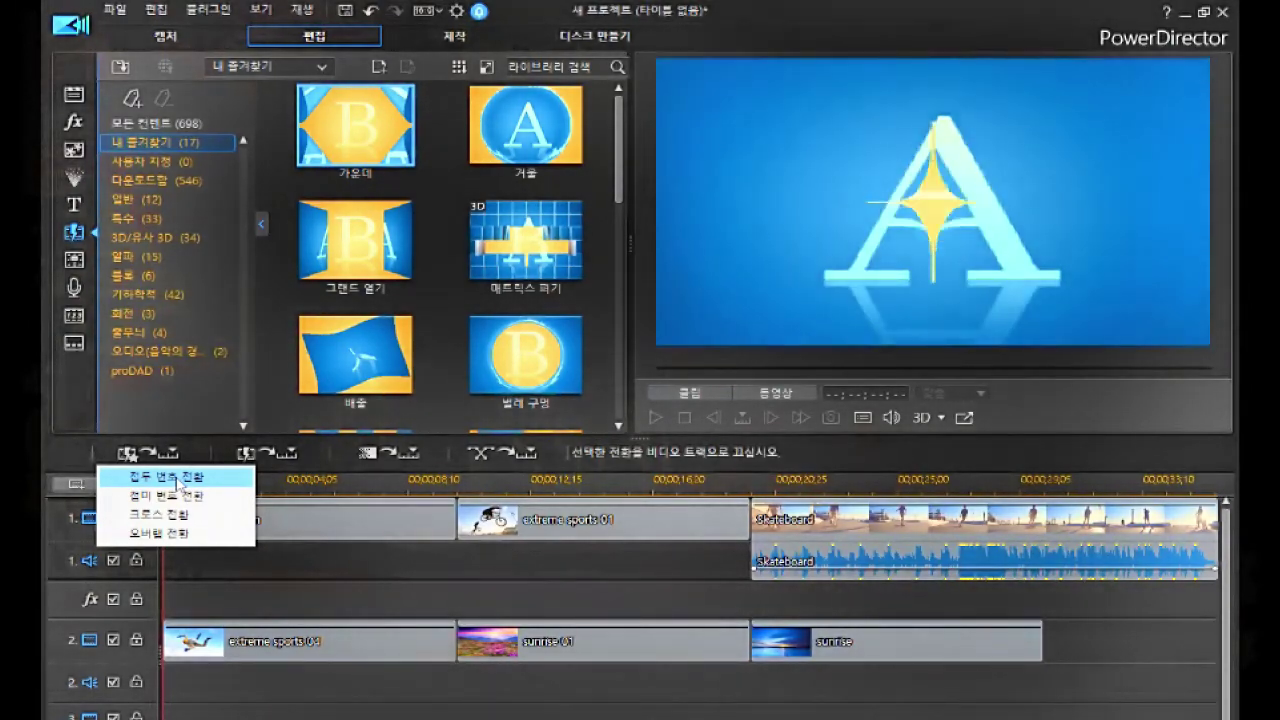
click(177, 478)
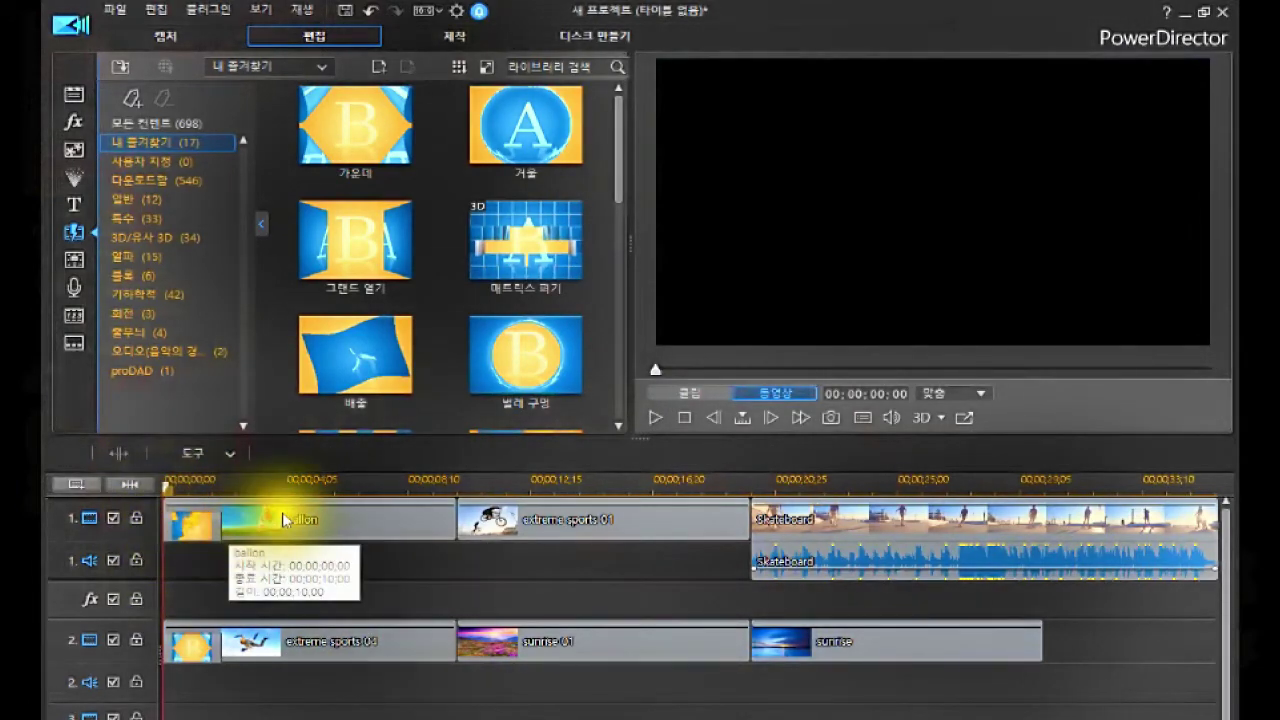
Step: Check the prefix transitions at the start of both video tracks and undo their application
click(283, 519)
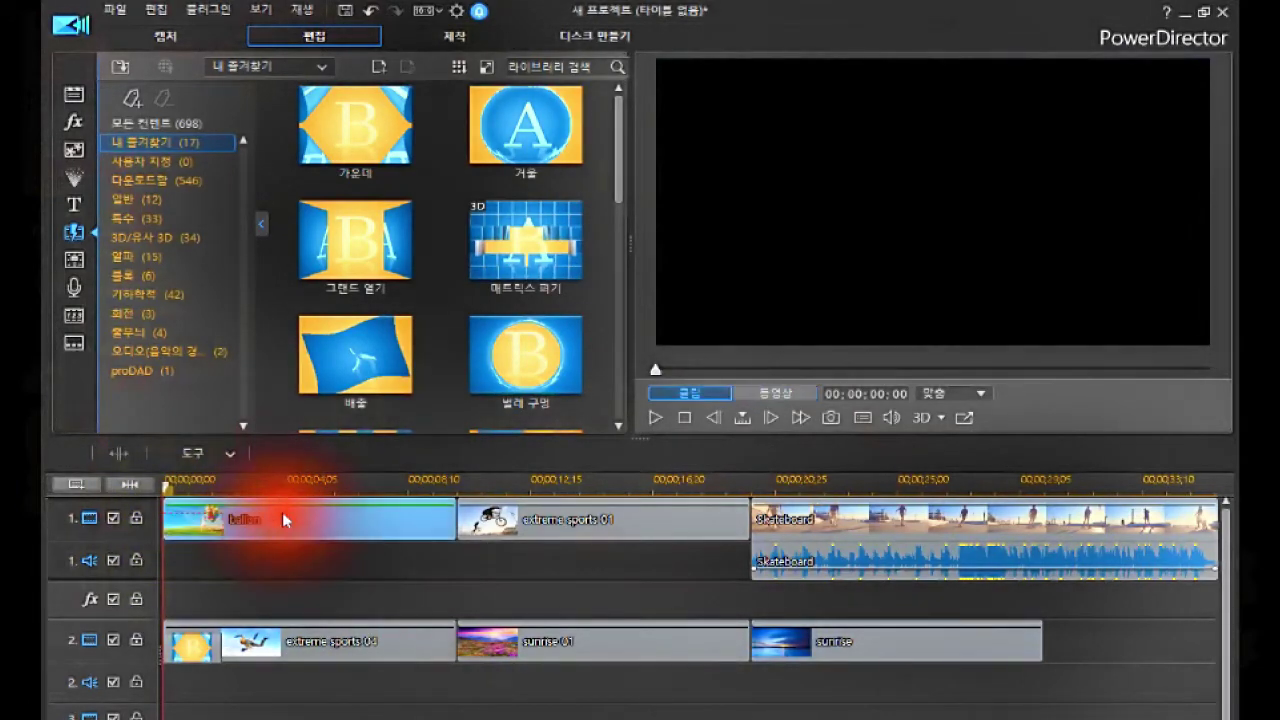
click(196, 525)
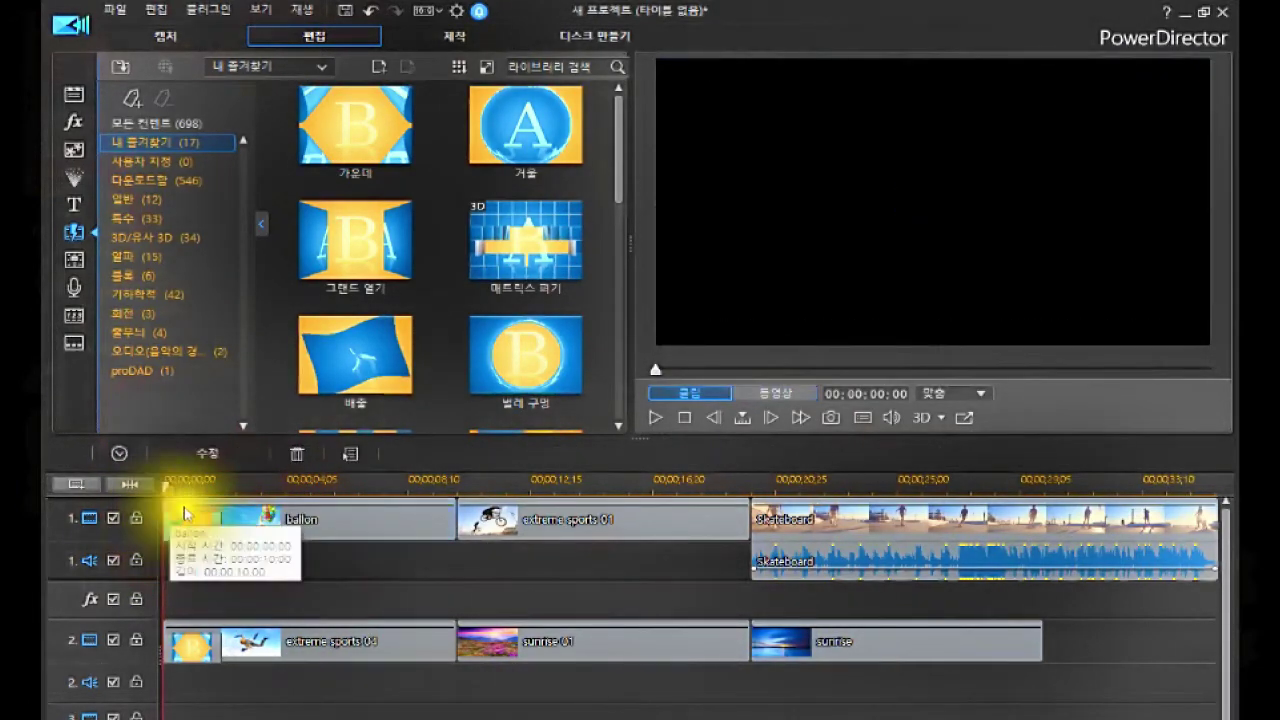
click(187, 652)
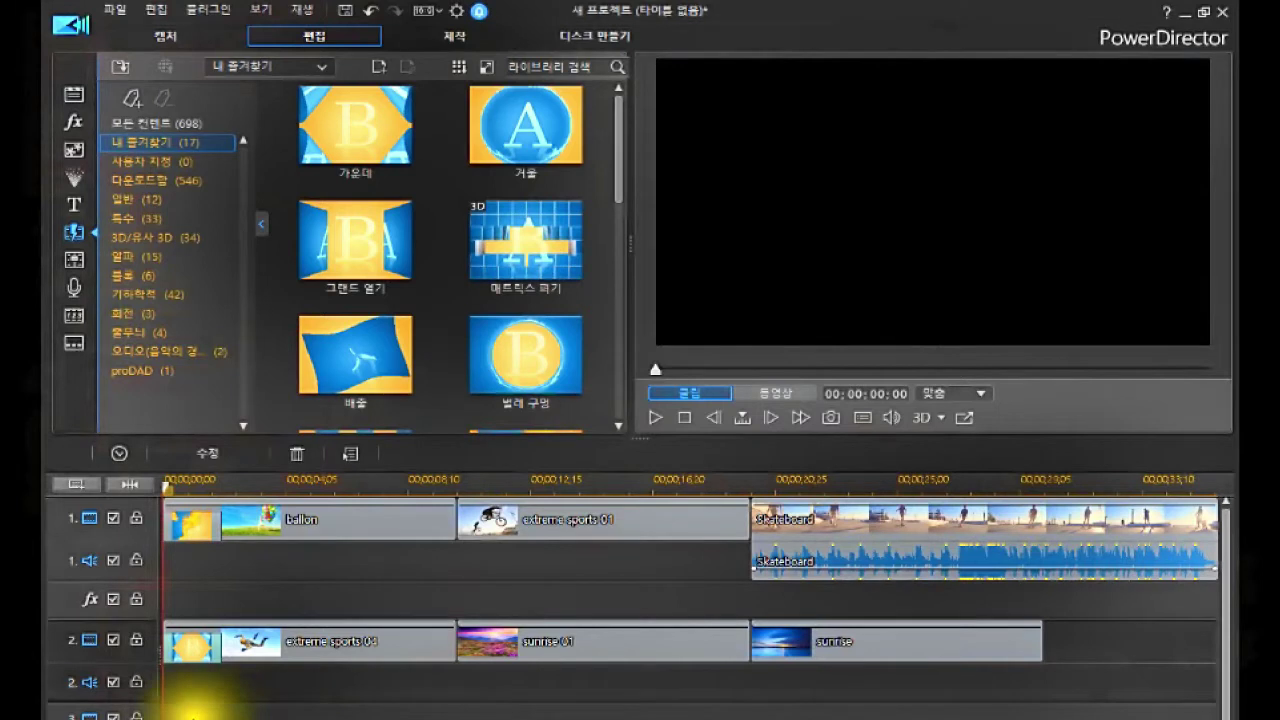
drag(183, 660, 186, 656)
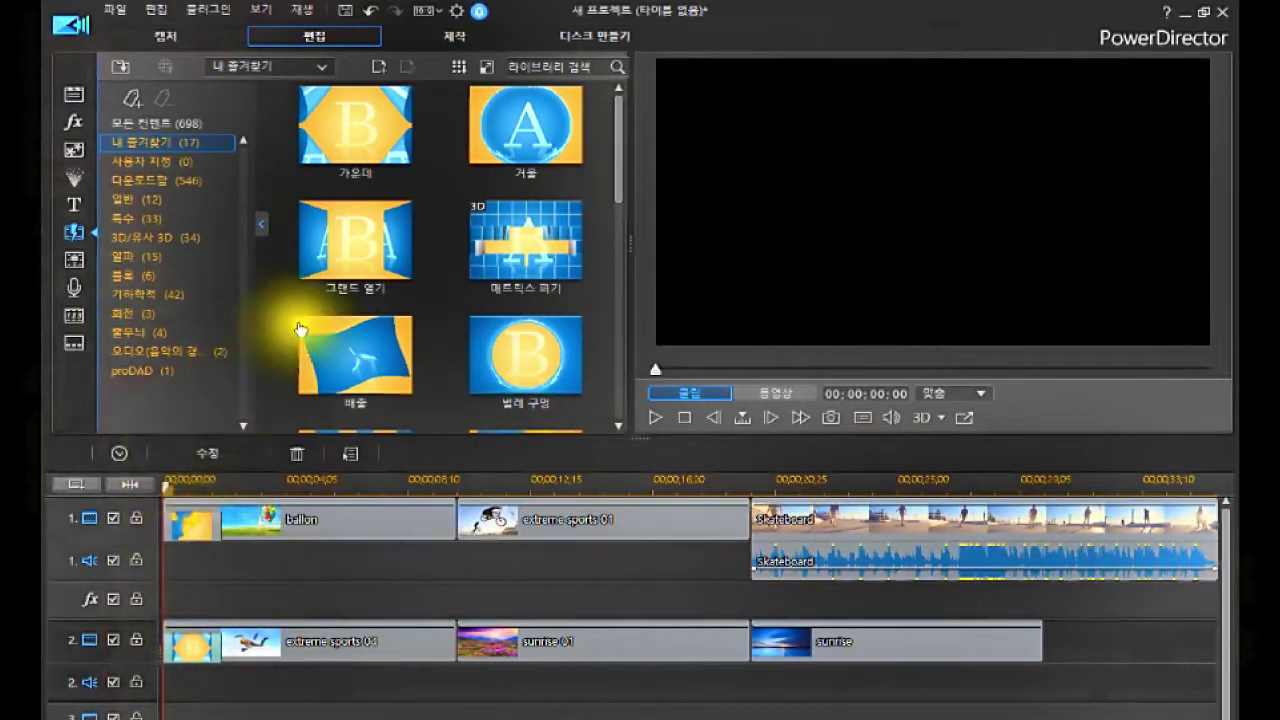
click(370, 12)
click(370, 12)
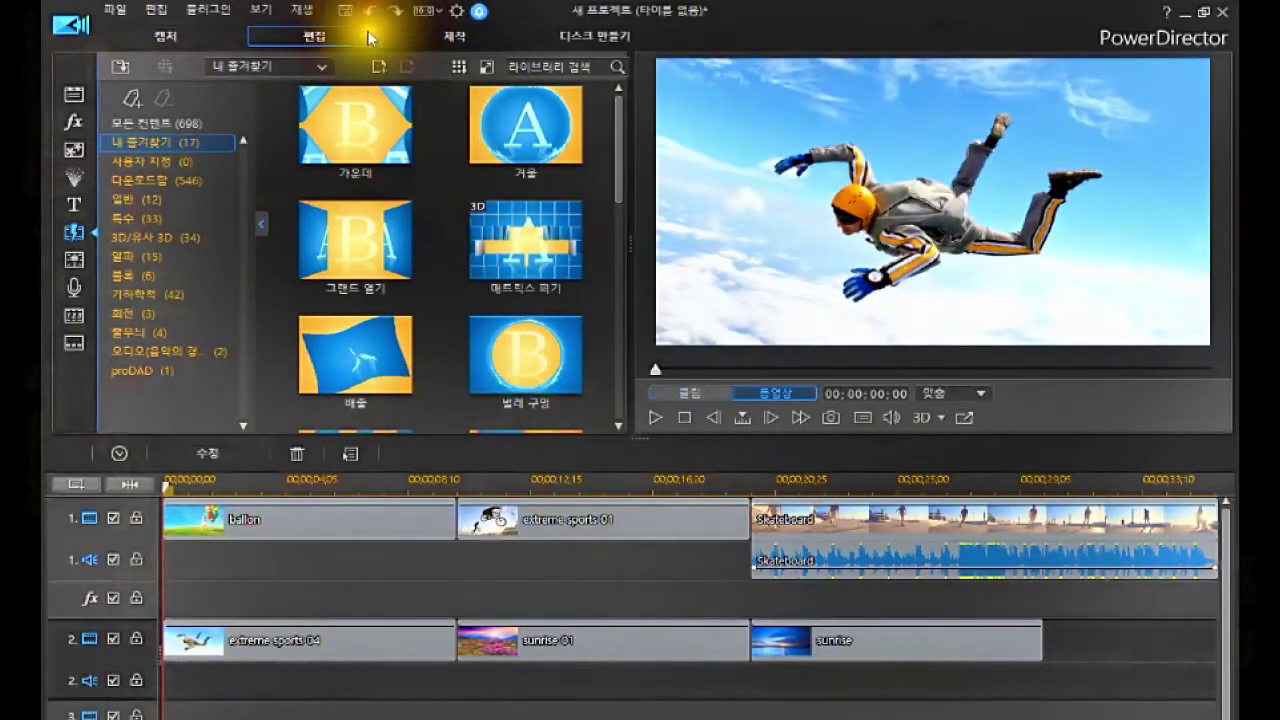
Step: Apply random favorite transitions to the ends of all video tracks as postfix transitions from the Transition Room's My Favorites (내 즐겨찾기)
click(240, 535)
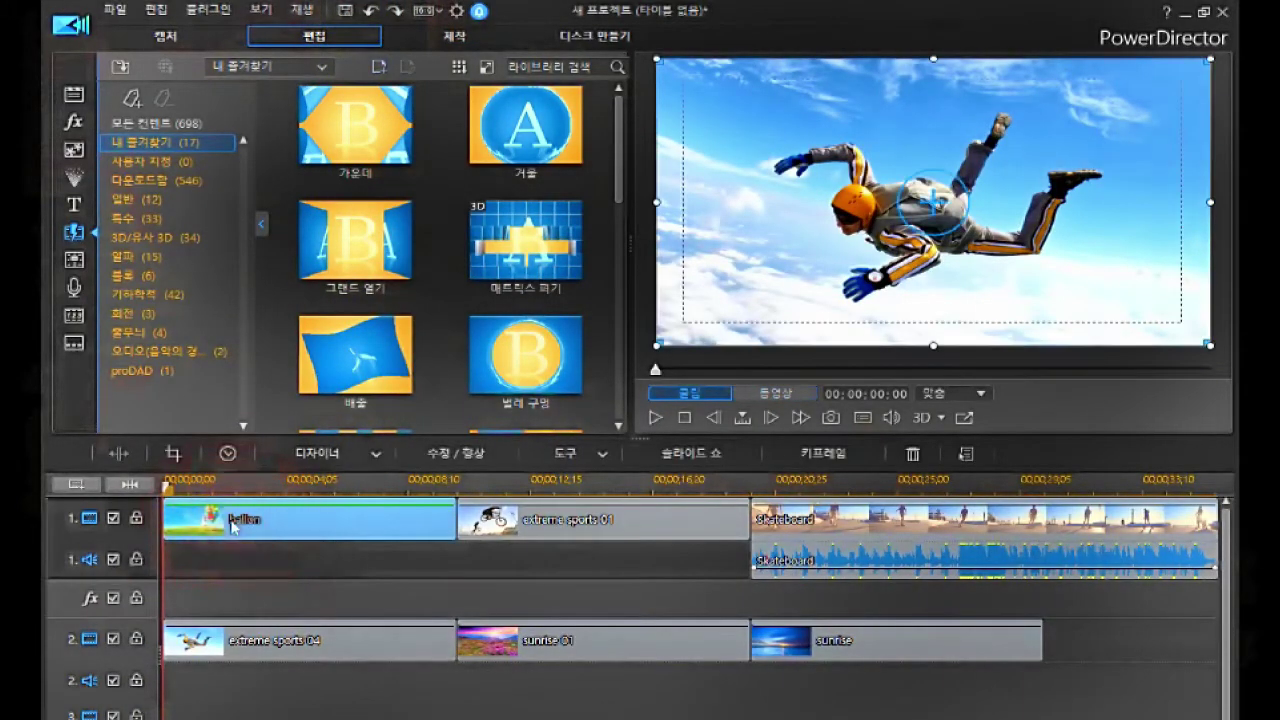
click(70, 96)
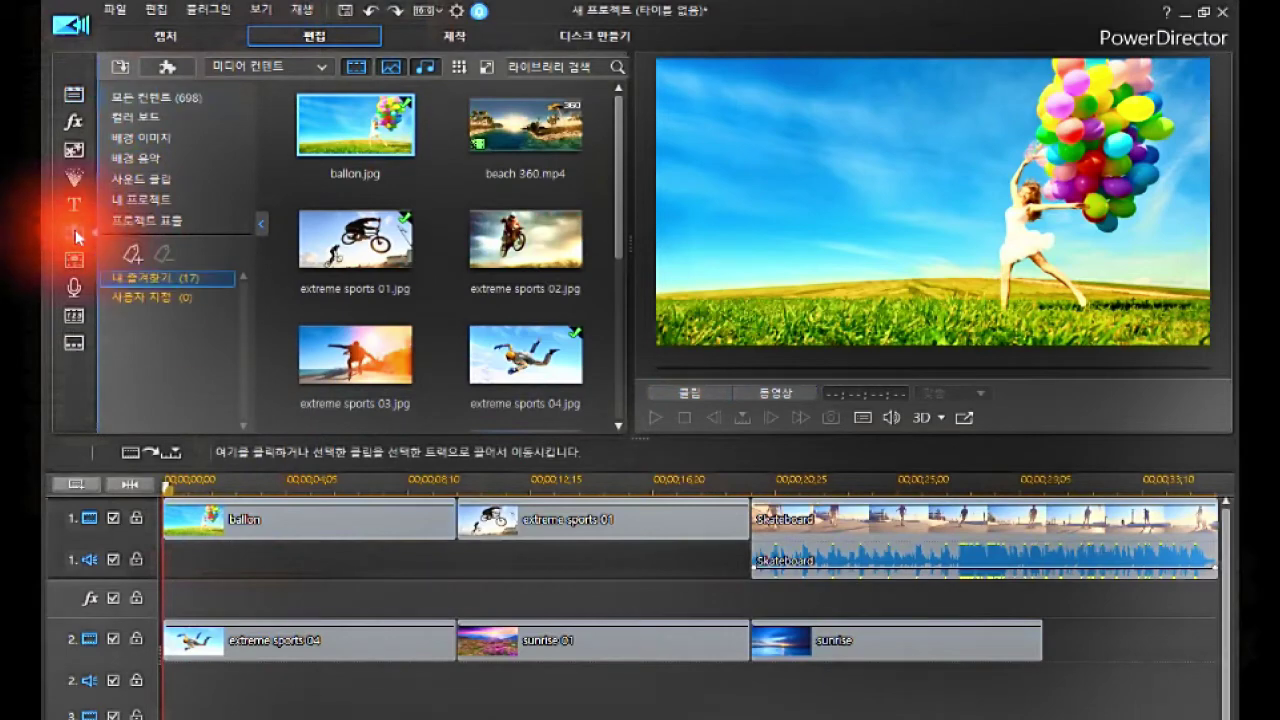
click(75, 231)
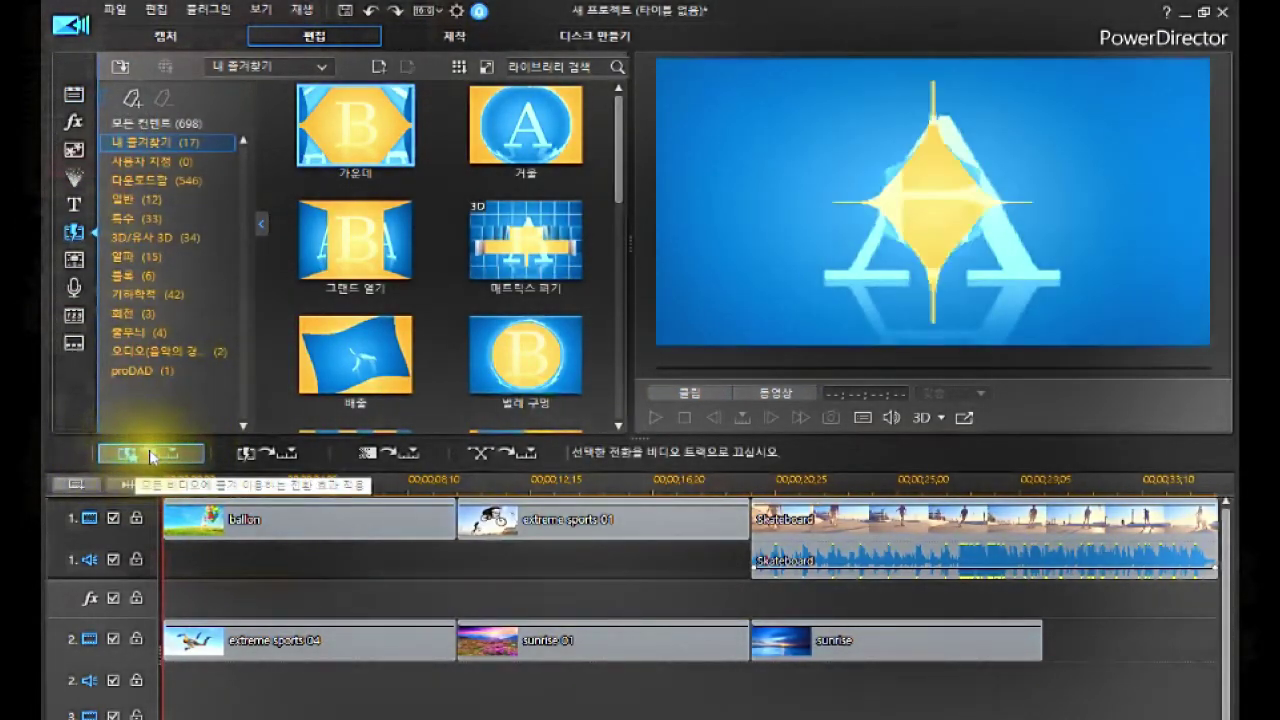
click(140, 453)
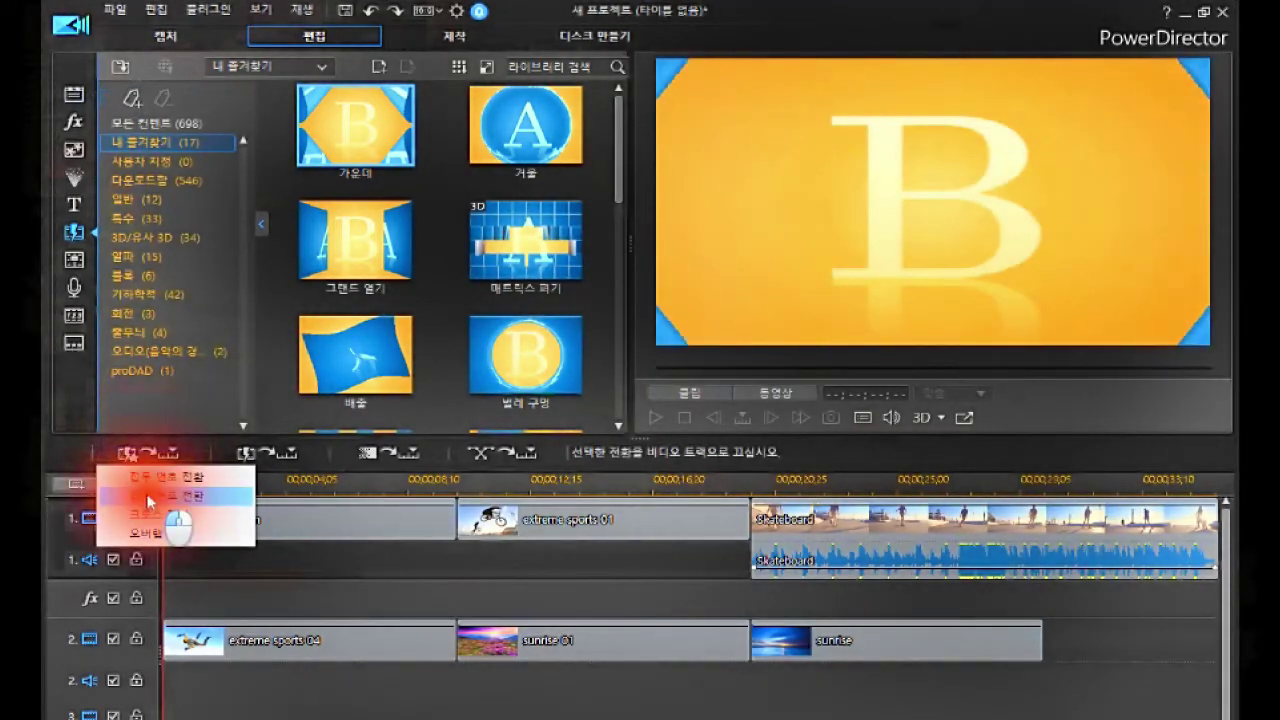
click(150, 496)
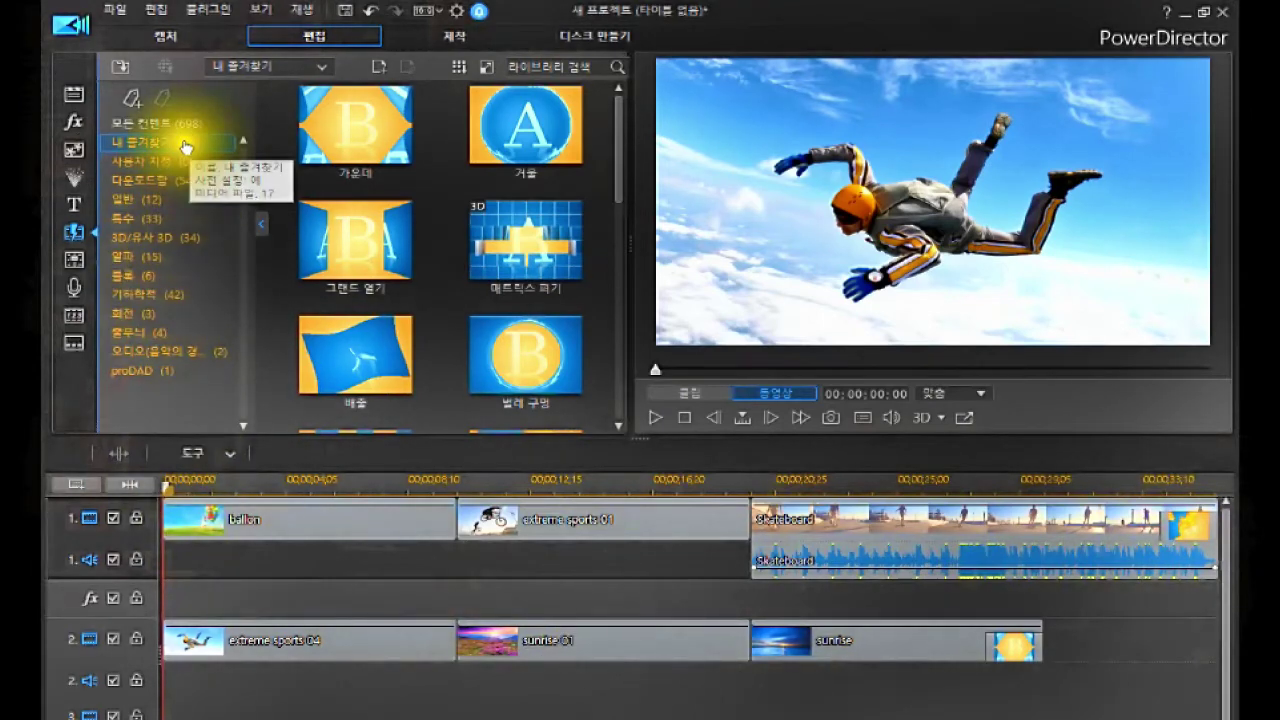
Step: Preview the first favorite transitions in the library one by one, from 가운데 to 벌레 구멍
click(335, 130)
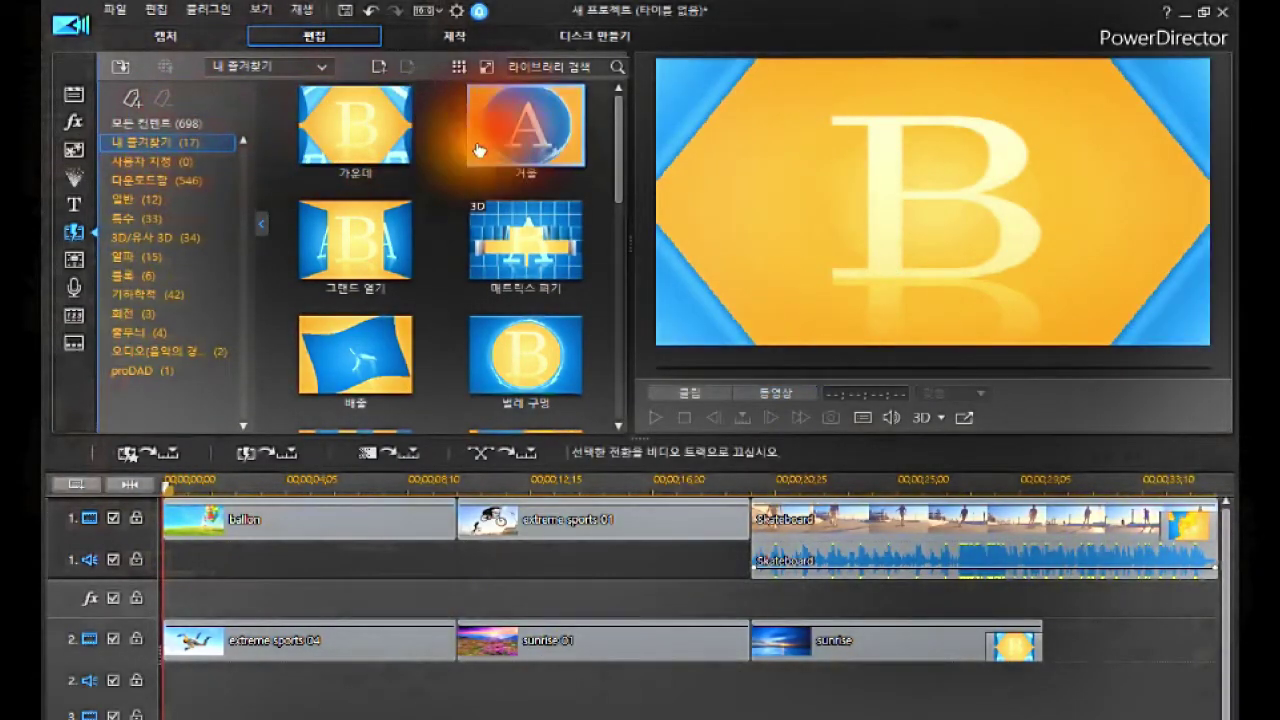
click(320, 228)
click(525, 240)
click(355, 355)
click(545, 353)
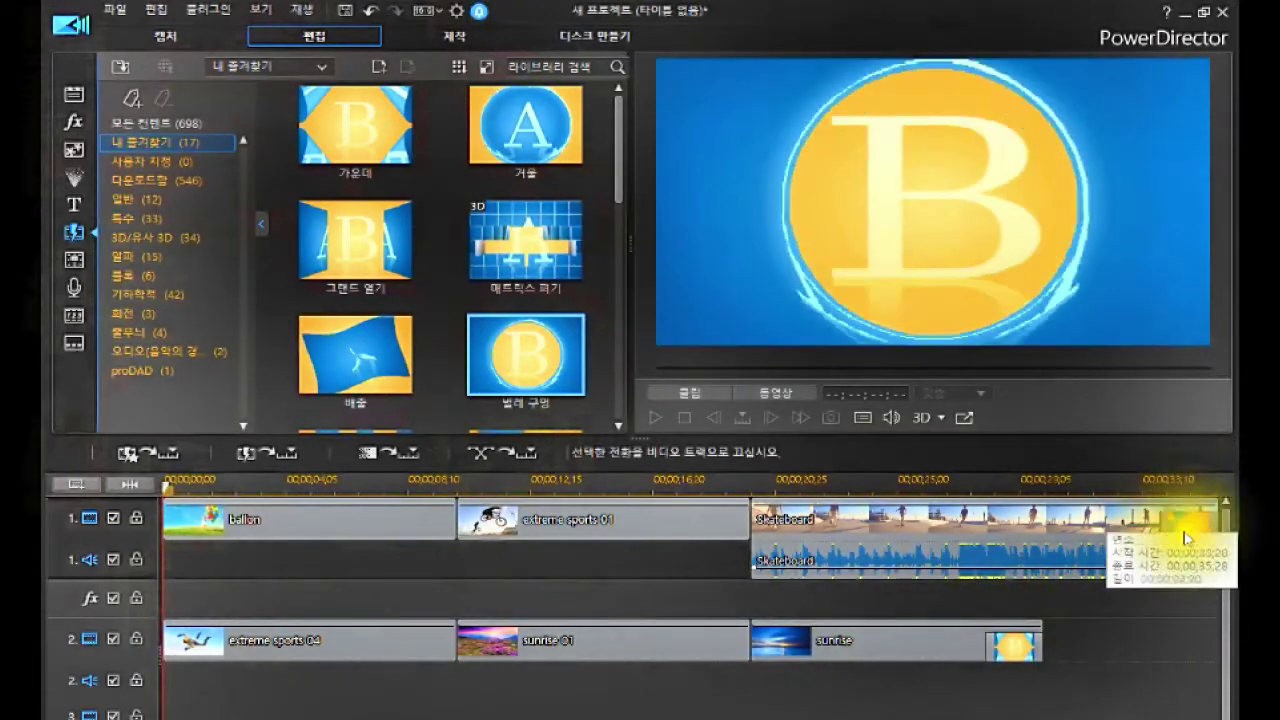
Step: Undo the postfix transitions and select the extreme sports 01 clip on video track 1
click(372, 12)
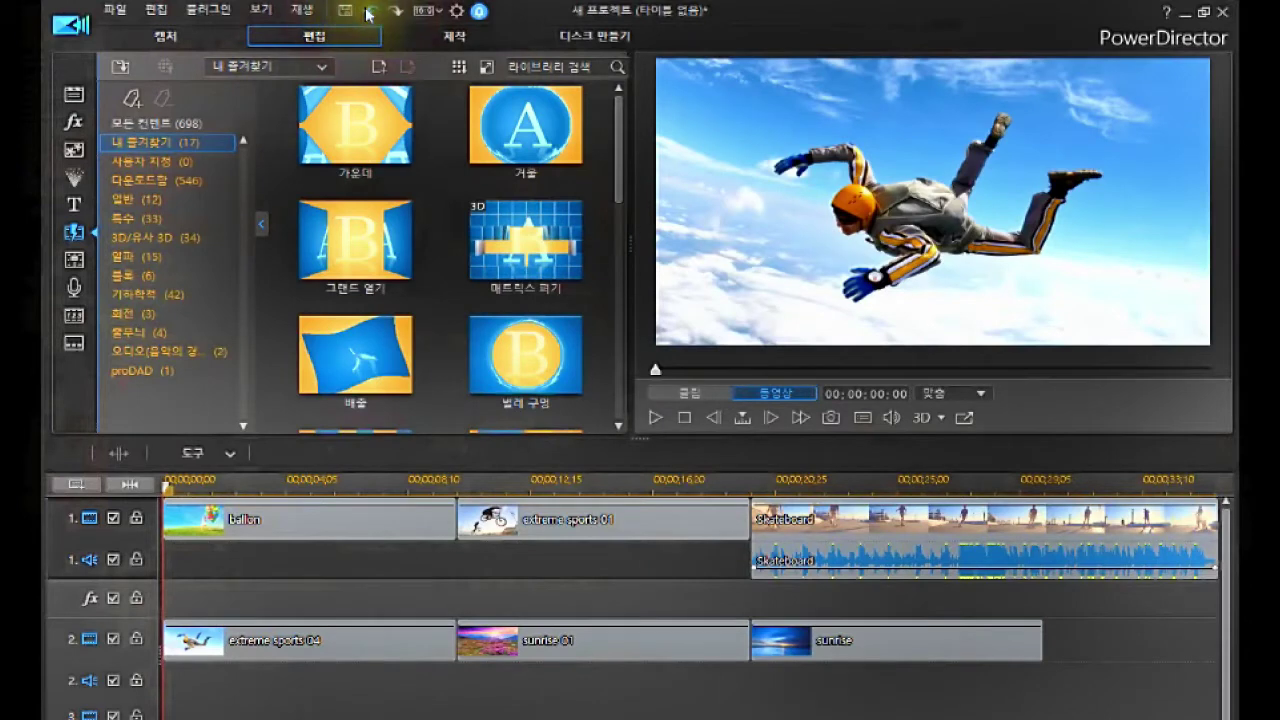
click(244, 518)
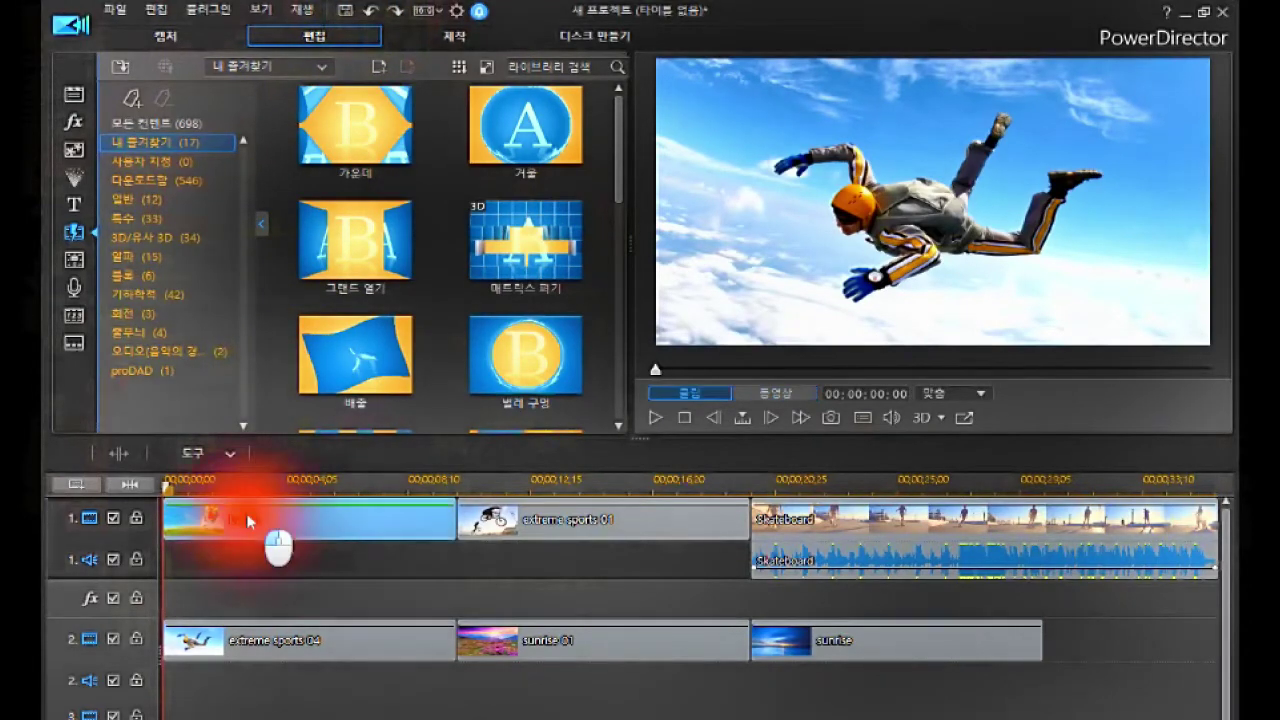
click(524, 514)
click(520, 516)
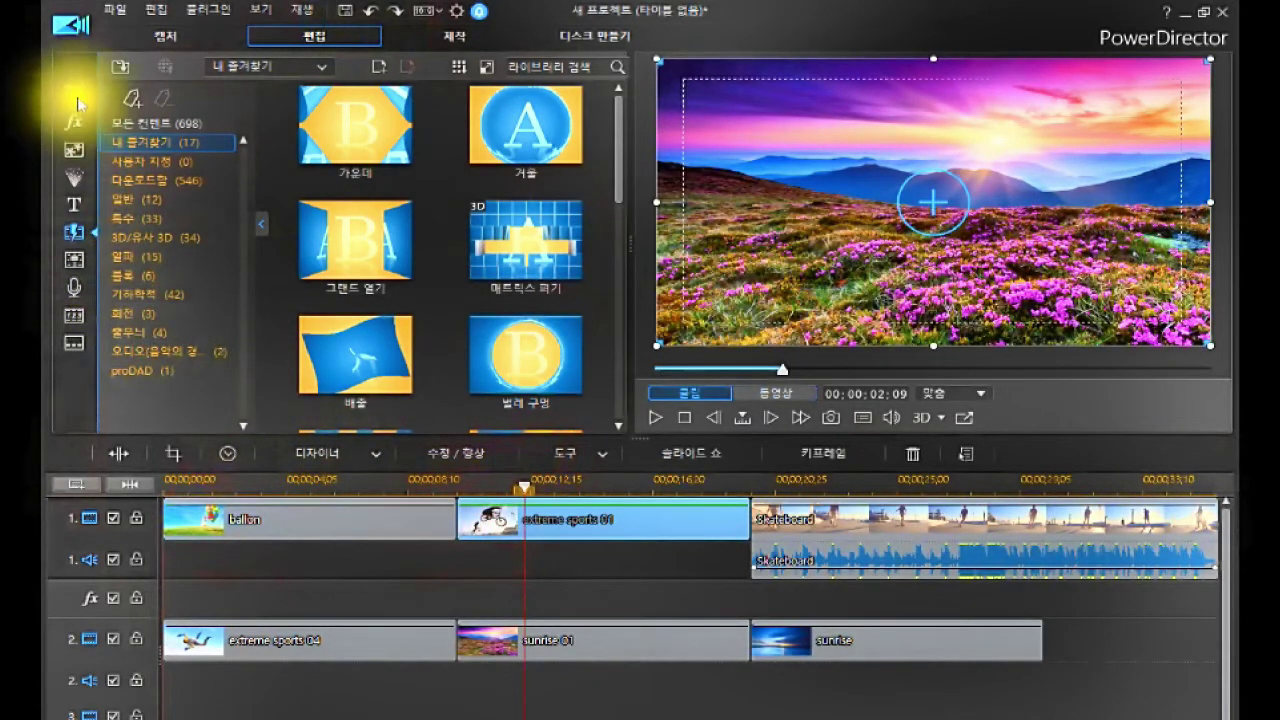
Step: Apply random favorite transitions from the Transition Room between the clips on all video tracks as cross transitions (크로스 전환)
click(75, 95)
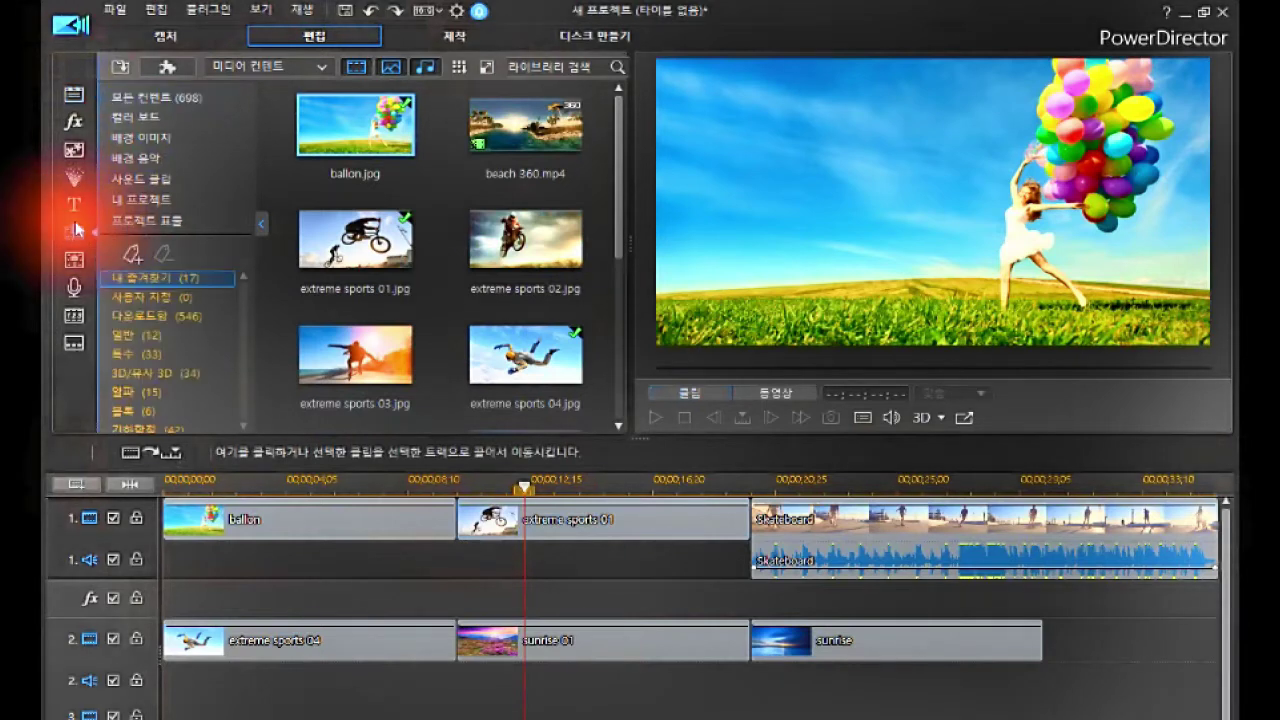
click(75, 230)
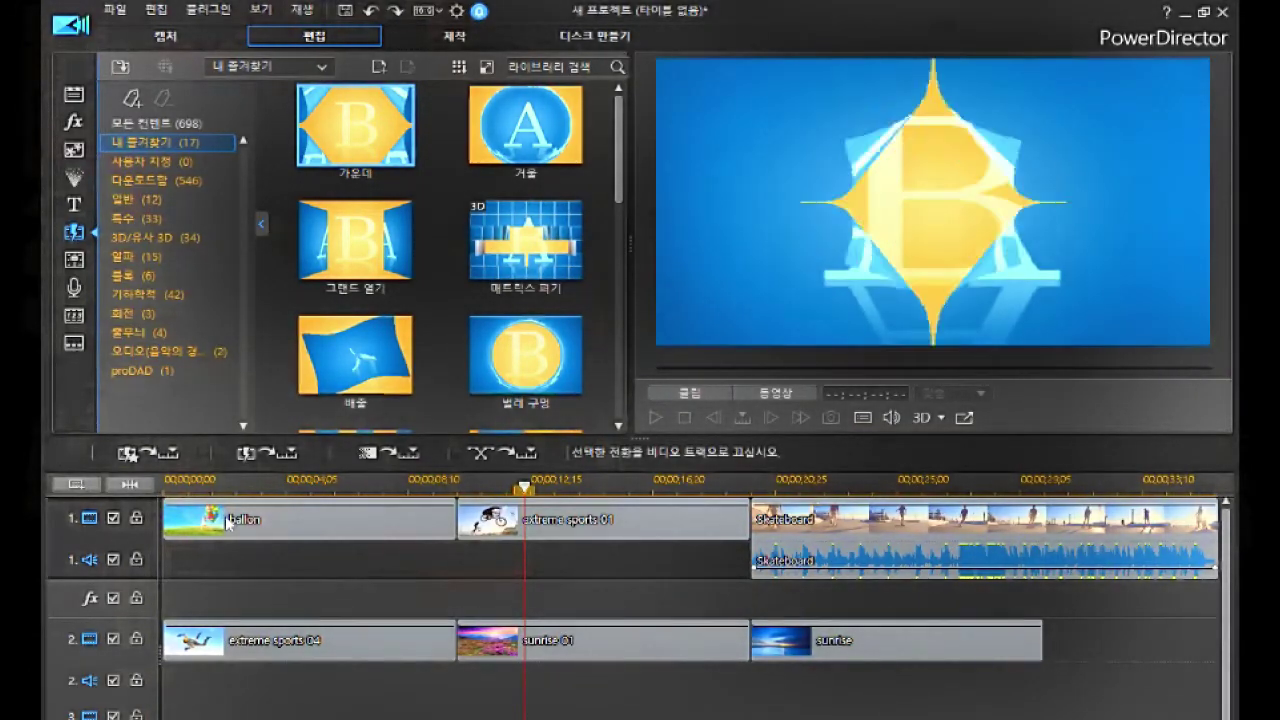
click(229, 524)
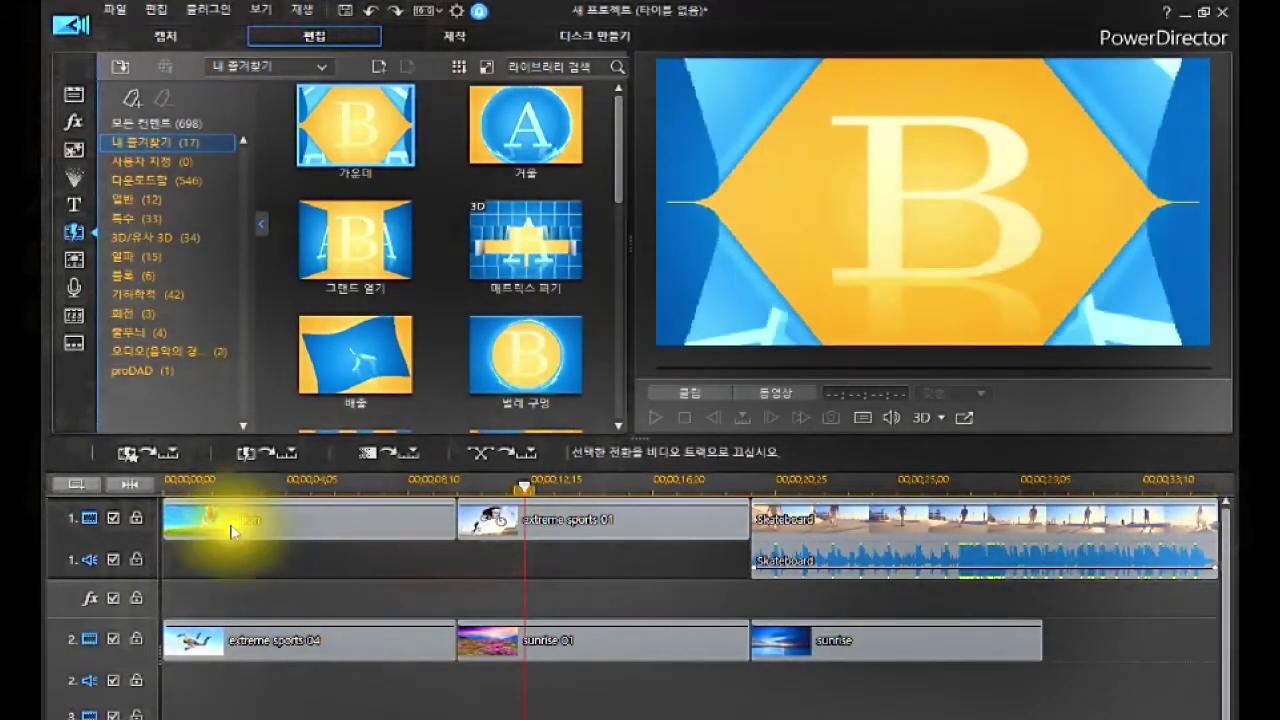
click(149, 456)
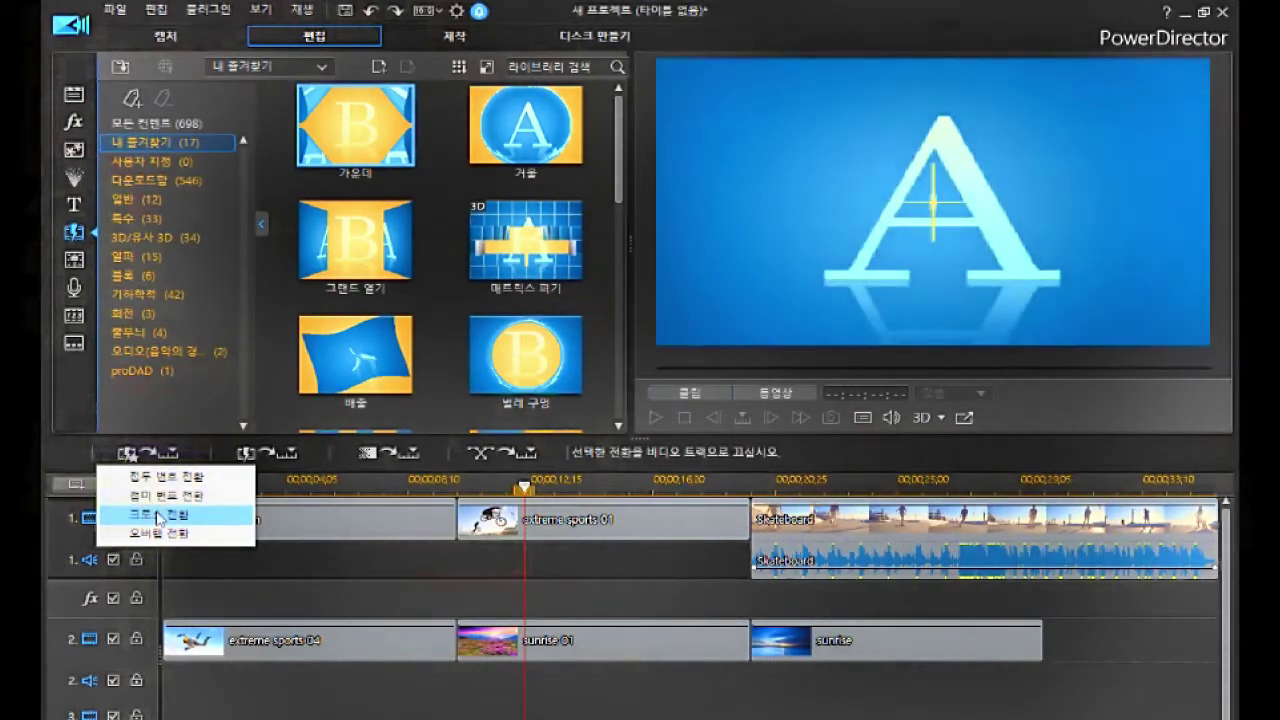
click(156, 514)
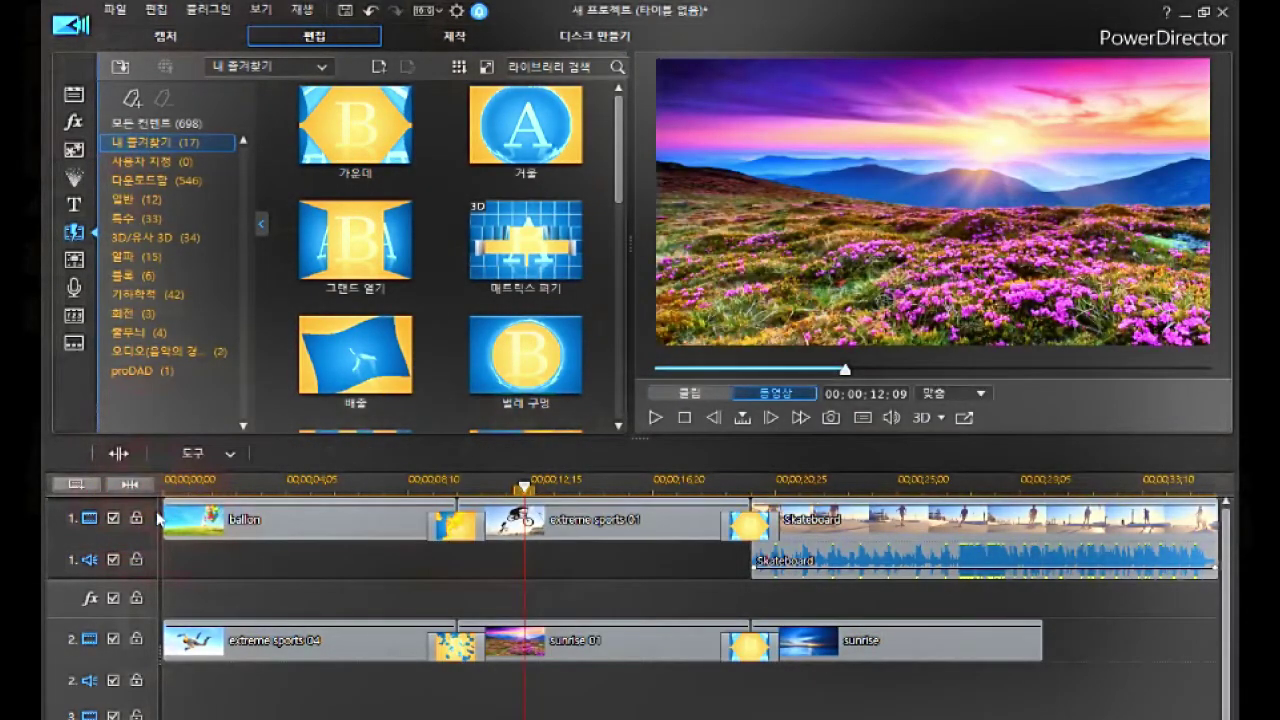
Step: Examine the cross transitions on video track 1 by selecting the ballon, extreme sports 01 and Skateboard clips in turn
click(386, 522)
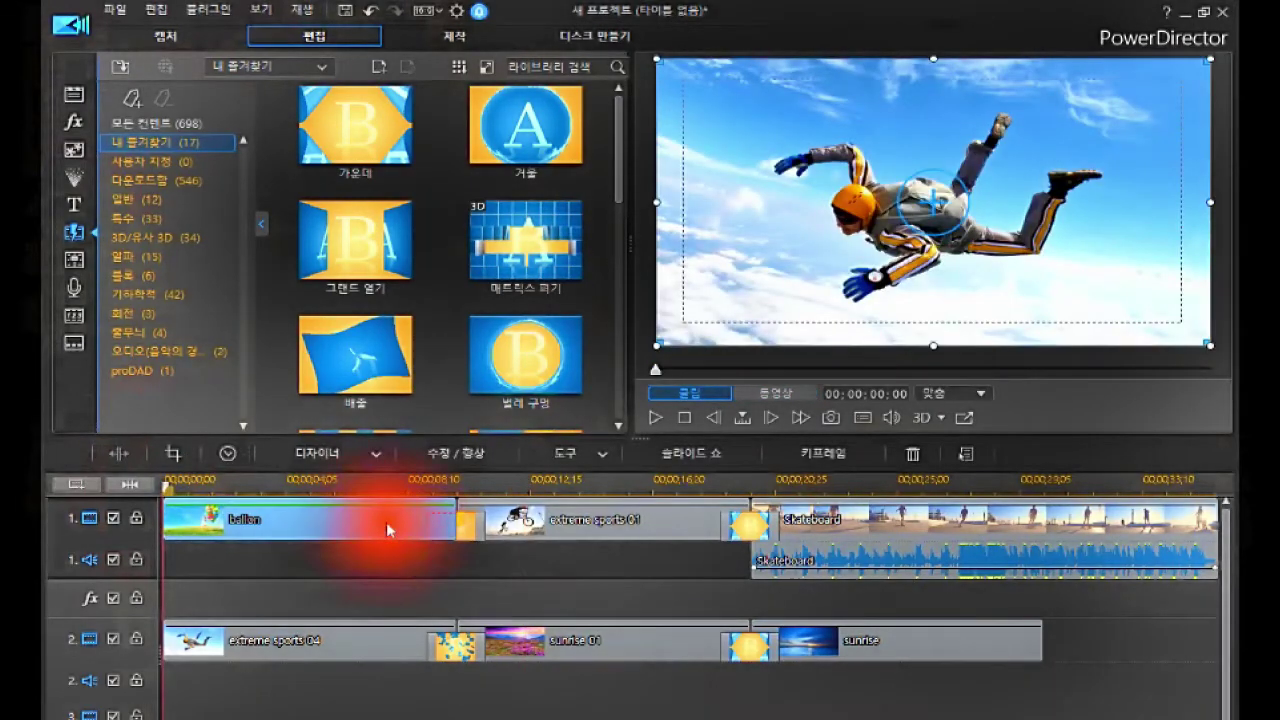
click(386, 522)
click(386, 522)
drag(610, 515, 438, 536)
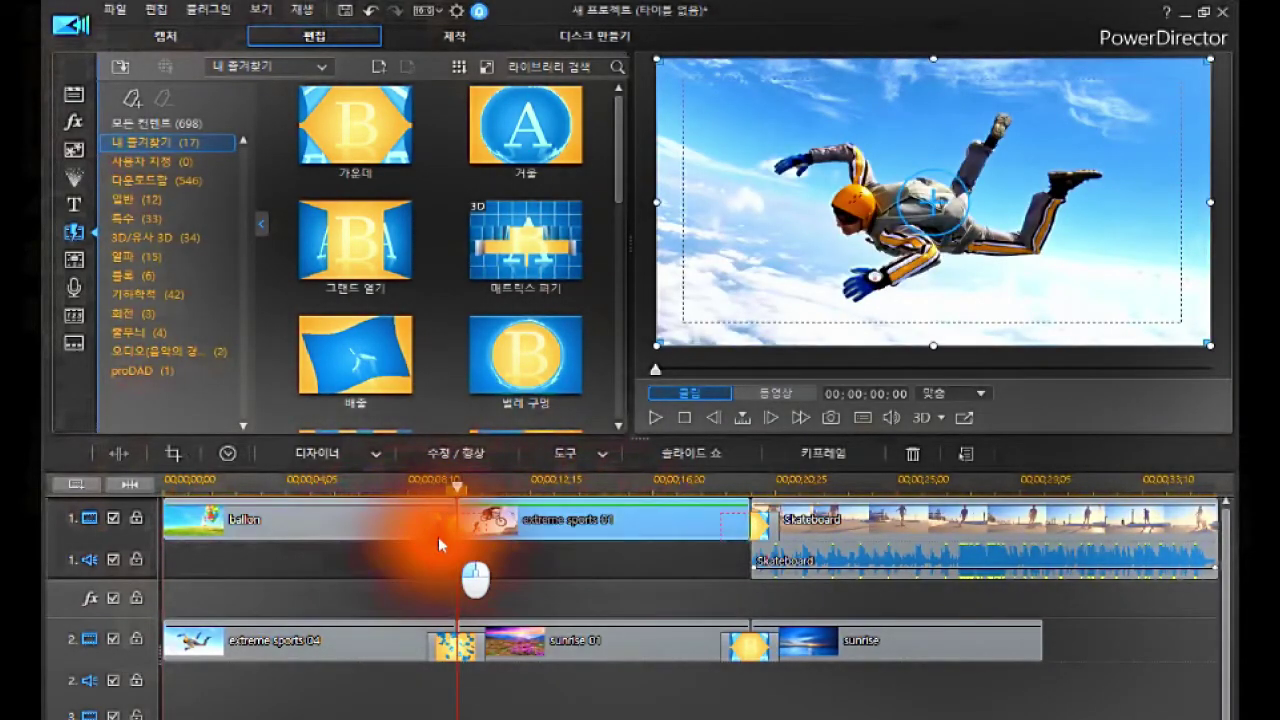
drag(752, 520, 730, 560)
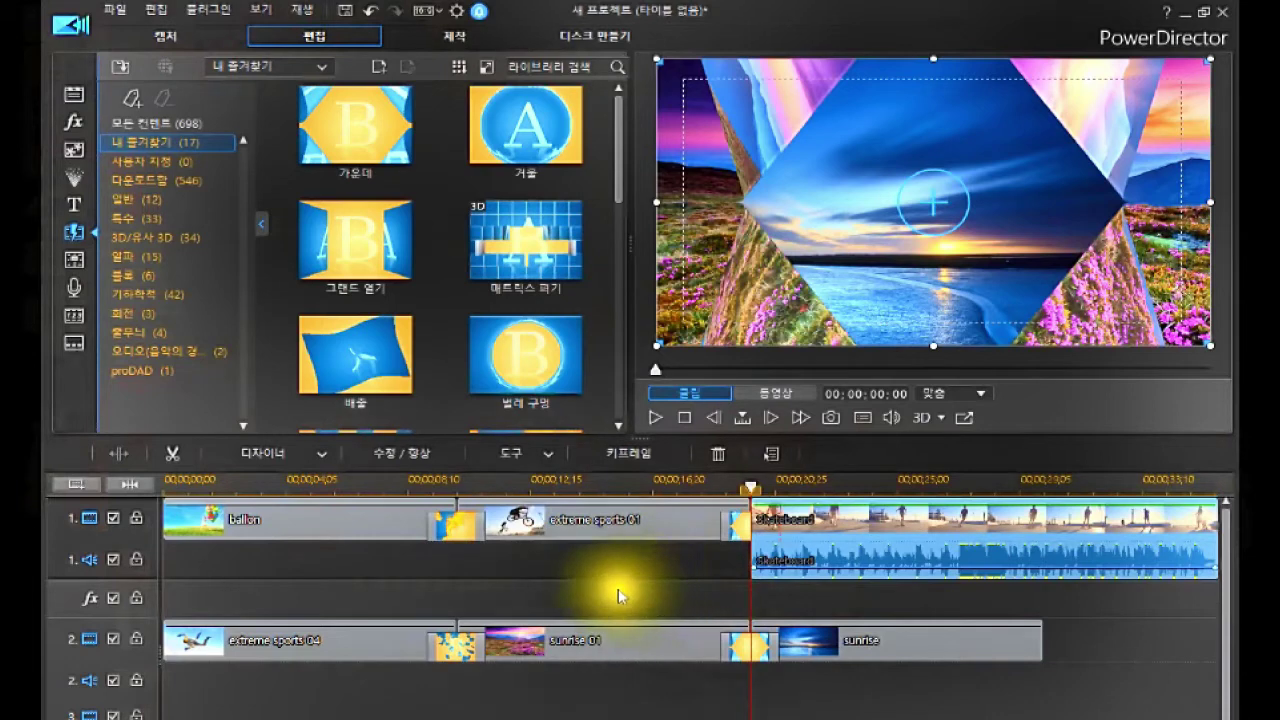
Step: Inspect the starts of both video tracks and the end of the Skateboard clip for transitions
click(172, 559)
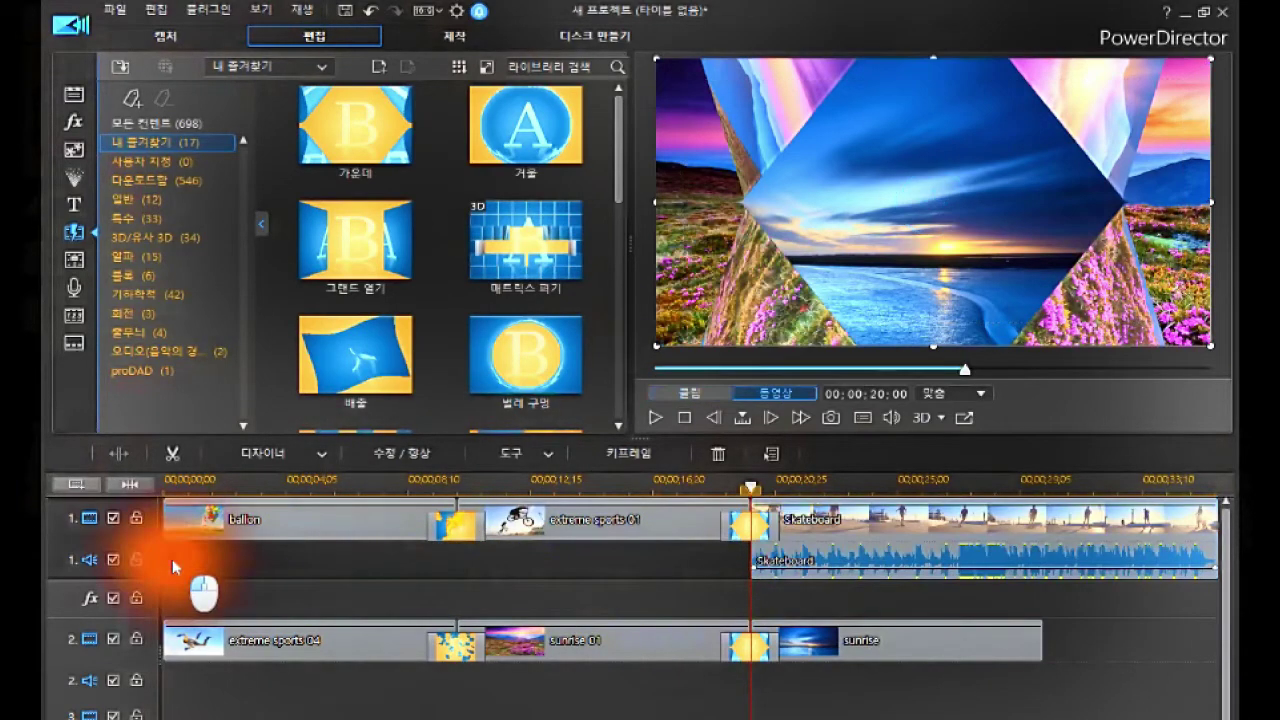
click(203, 518)
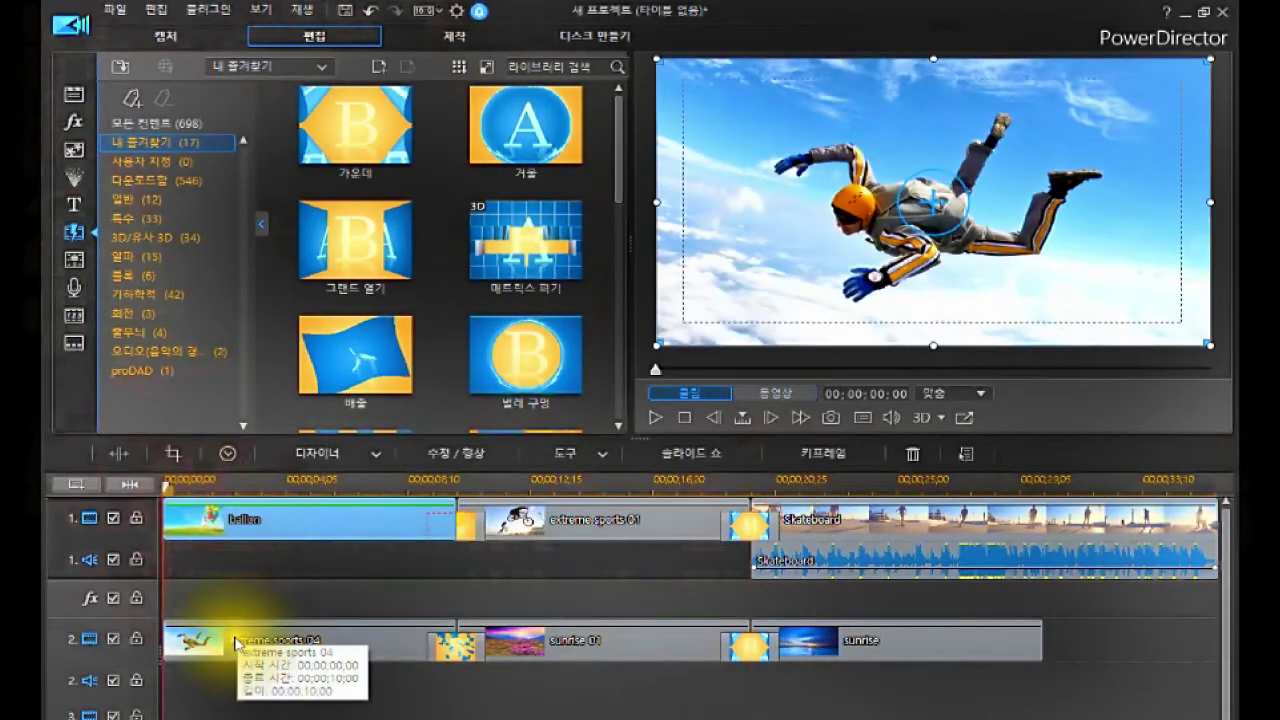
click(237, 643)
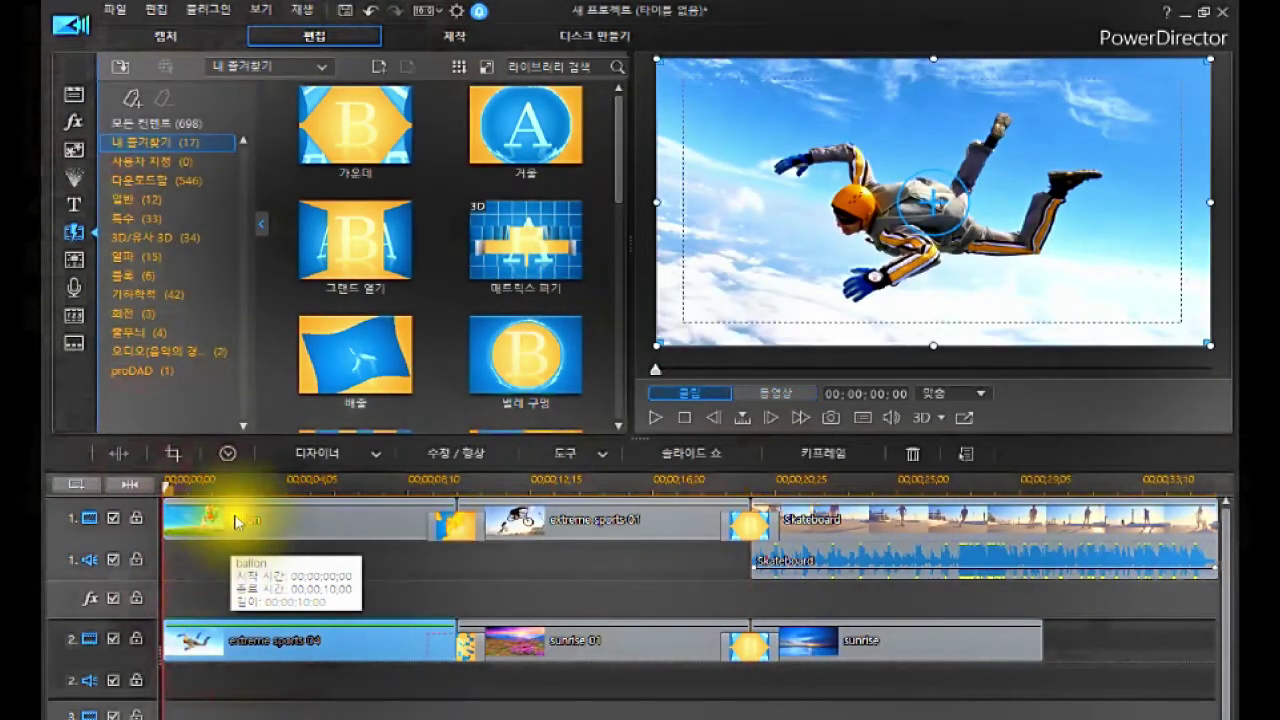
click(234, 514)
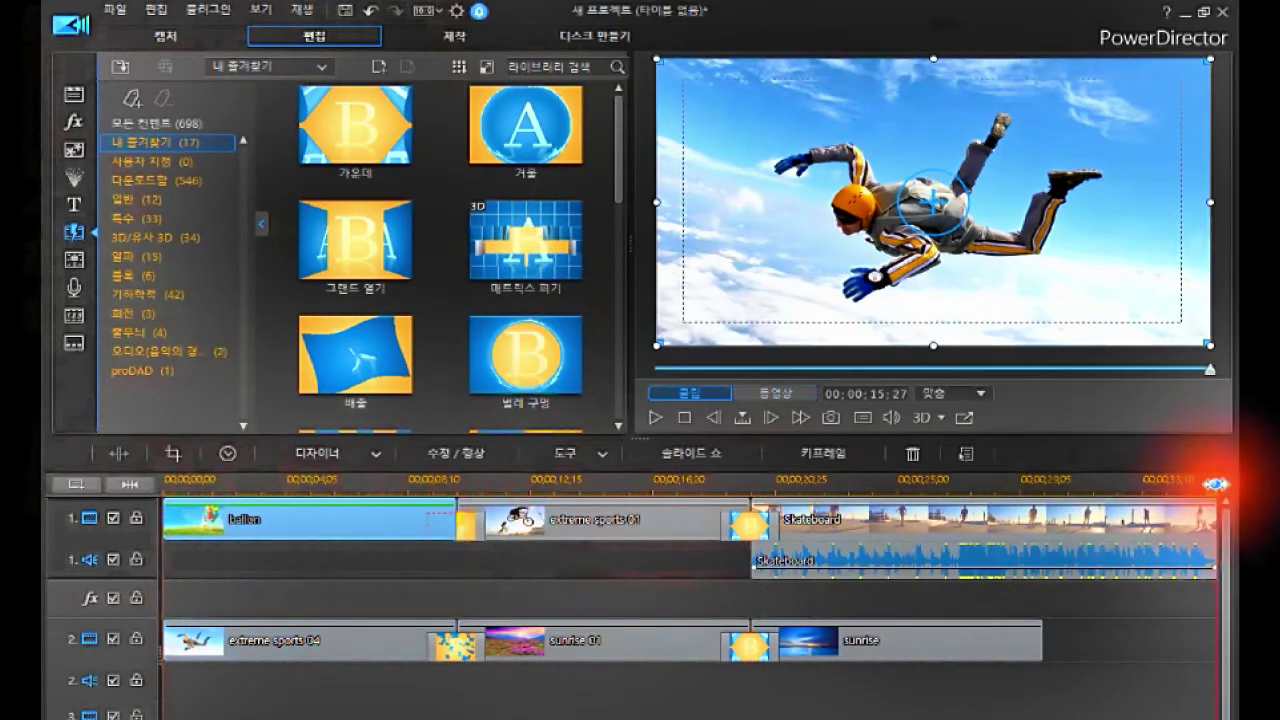
click(1200, 515)
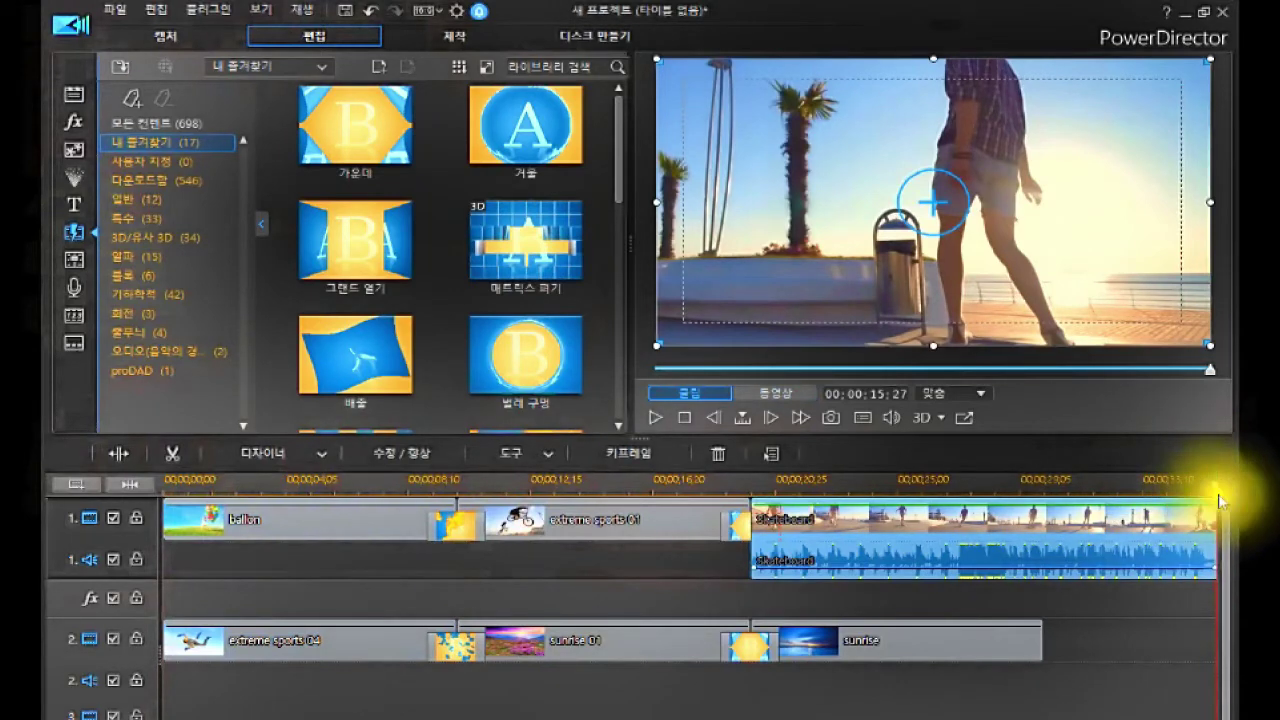
drag(1213, 493, 1212, 496)
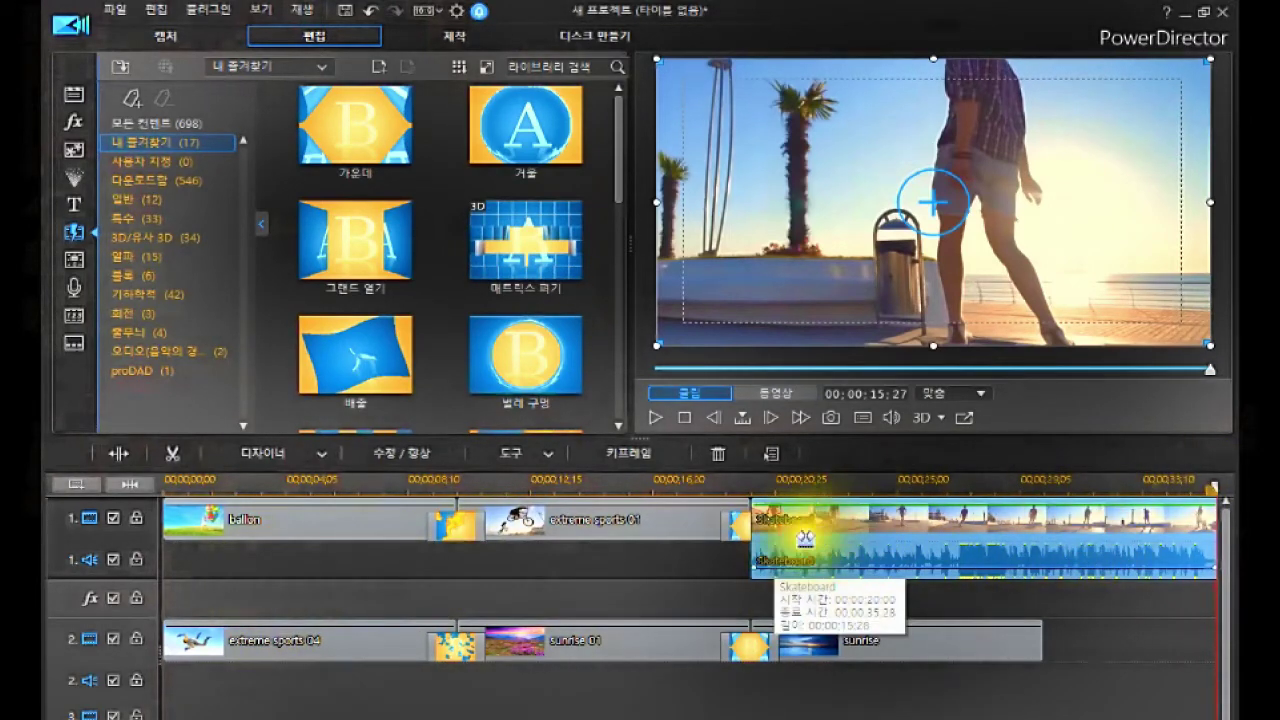
Step: Select the transition between ballon and extreme sports 01 on track 1, and undo the cross transitions on all tracks
click(445, 515)
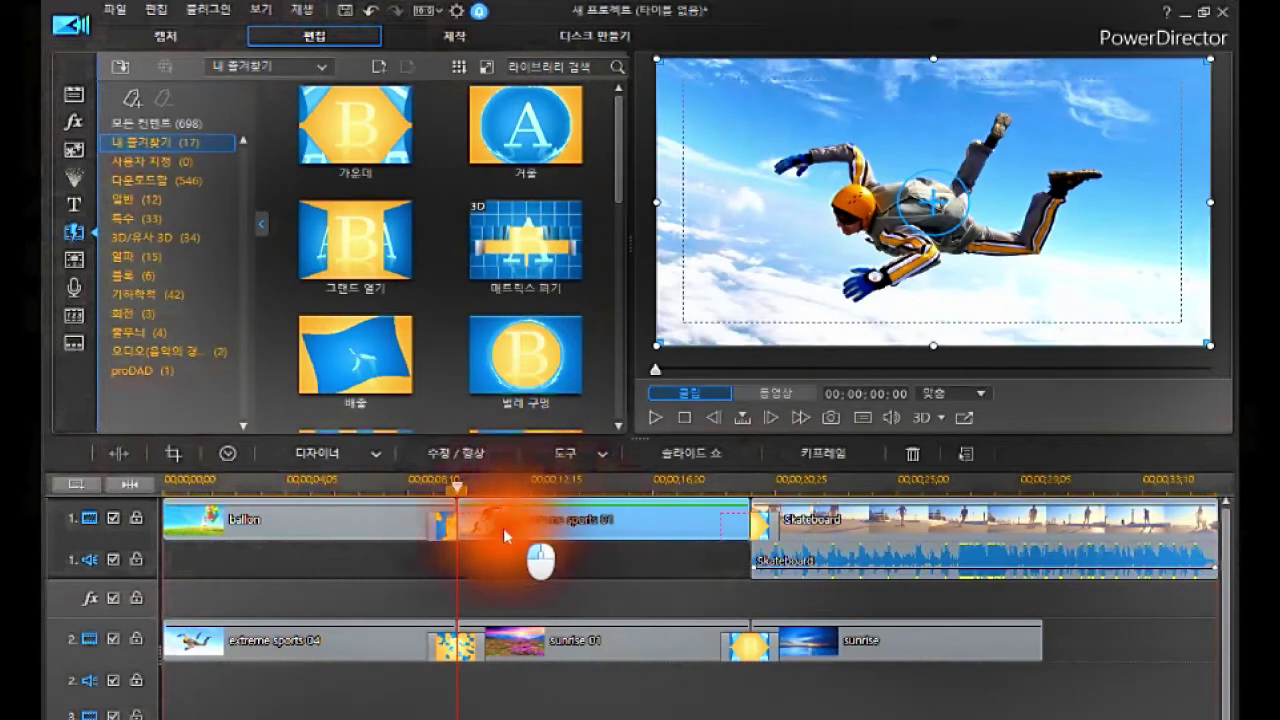
click(446, 525)
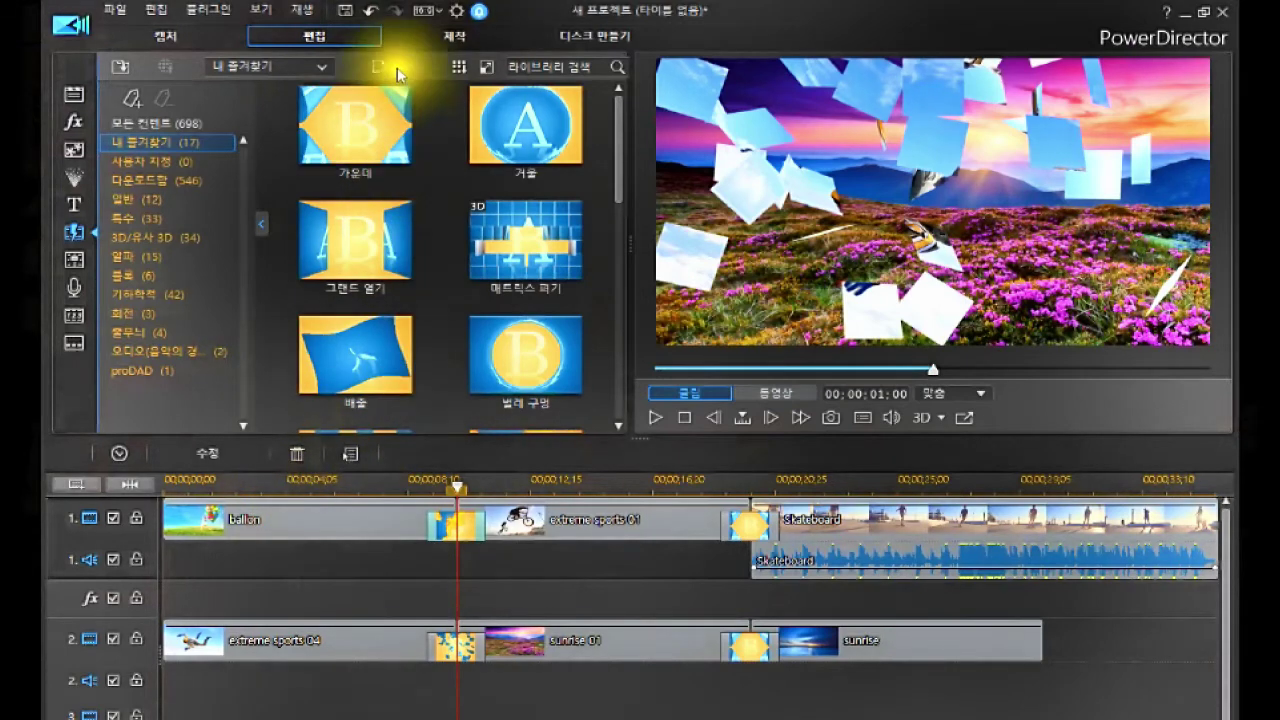
click(372, 12)
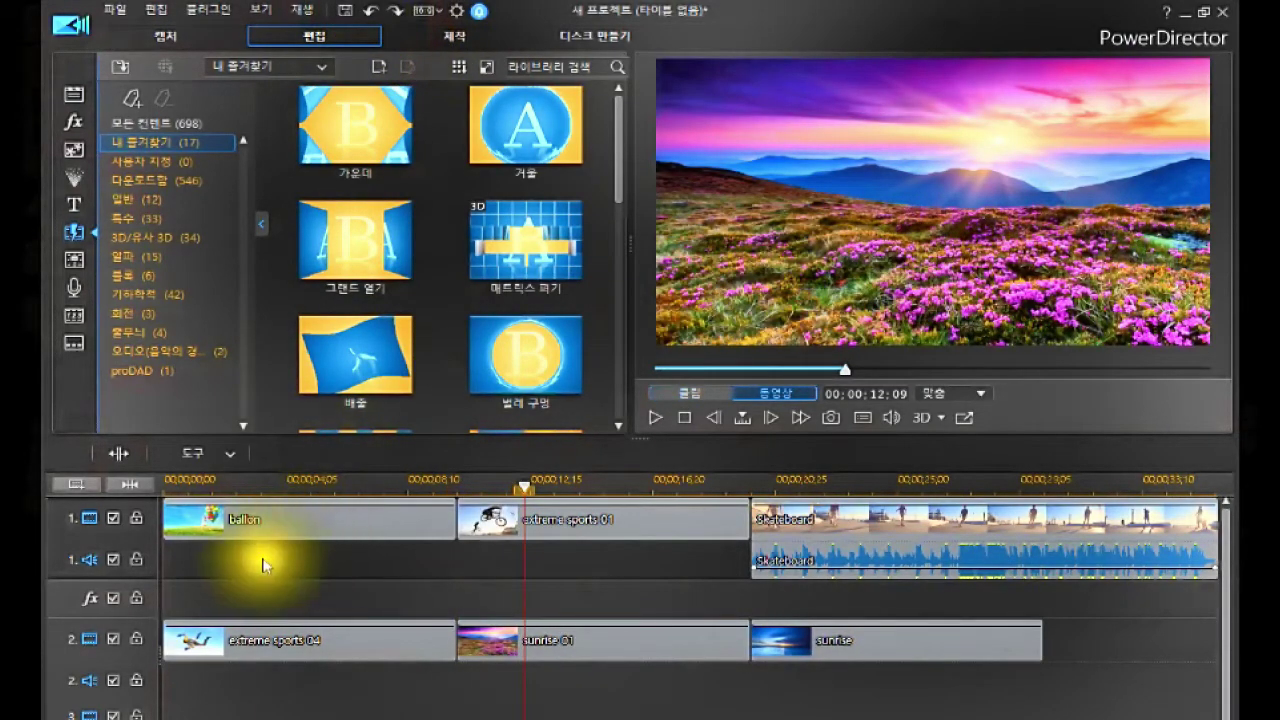
Step: Apply random favorite transitions from the Transition Room to the clips on all video tracks as overlap transitions (오버랩 전환)
click(284, 641)
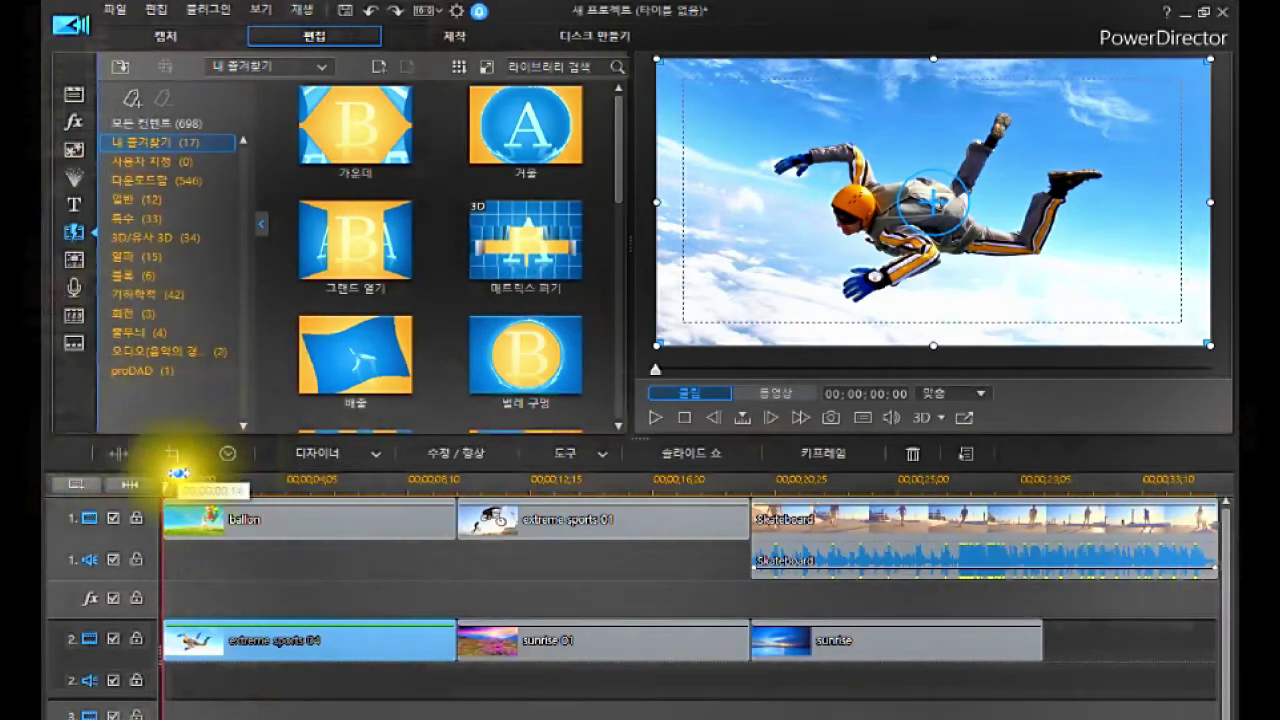
click(73, 95)
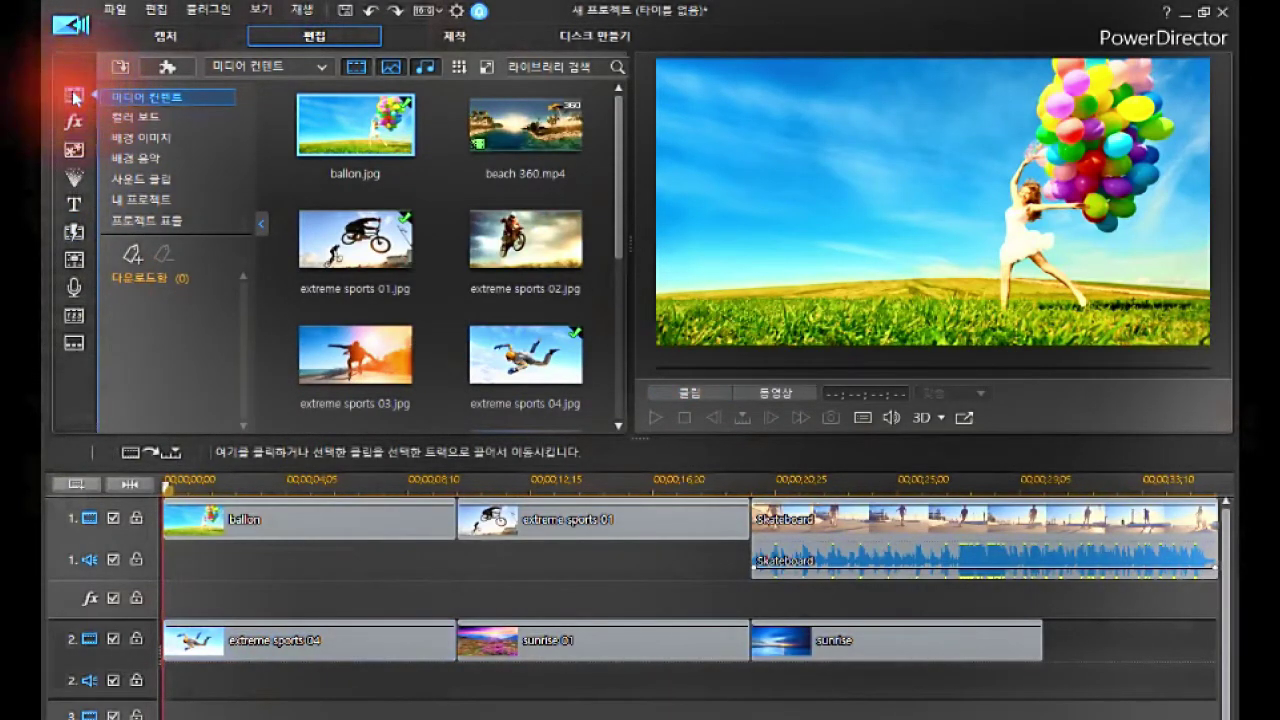
click(73, 232)
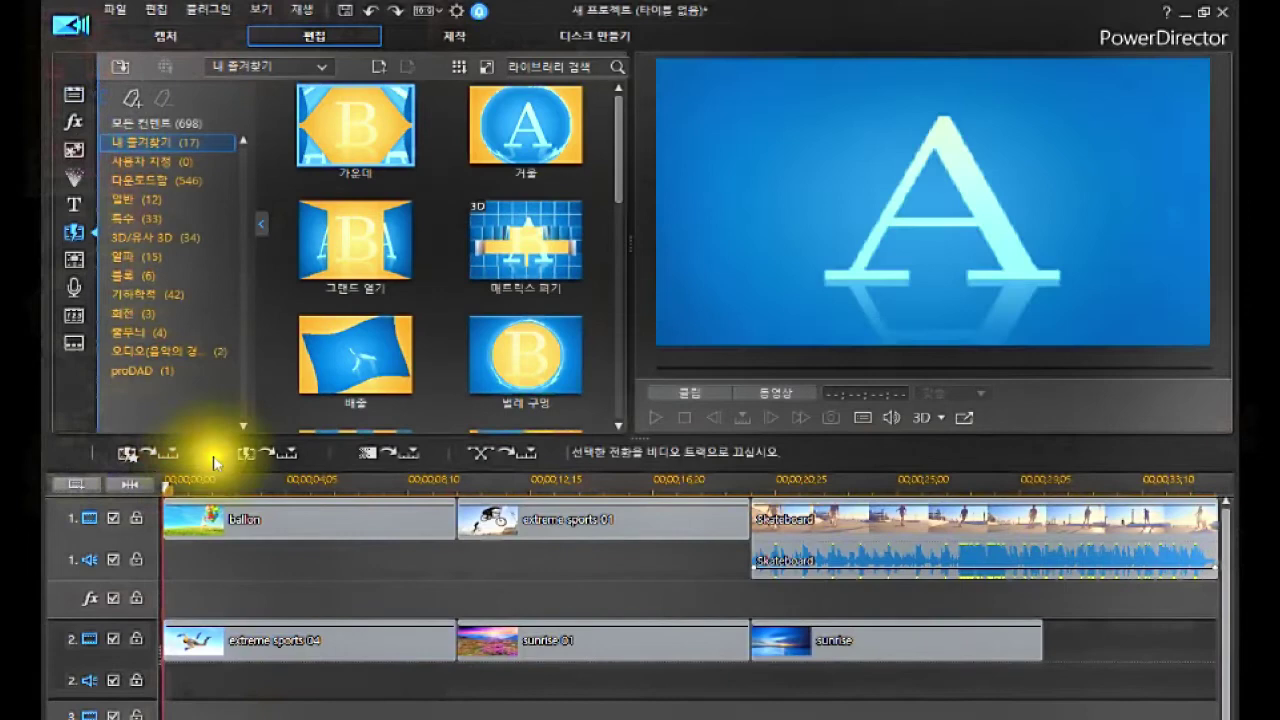
click(138, 456)
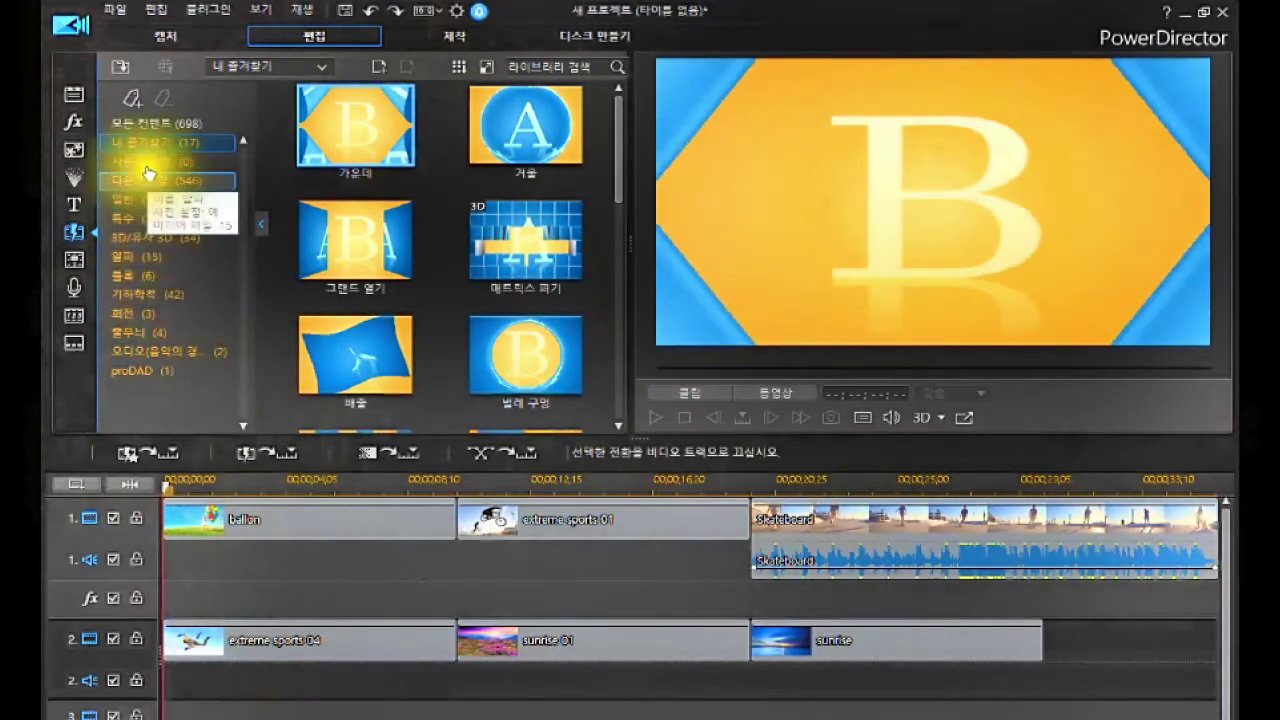
click(143, 452)
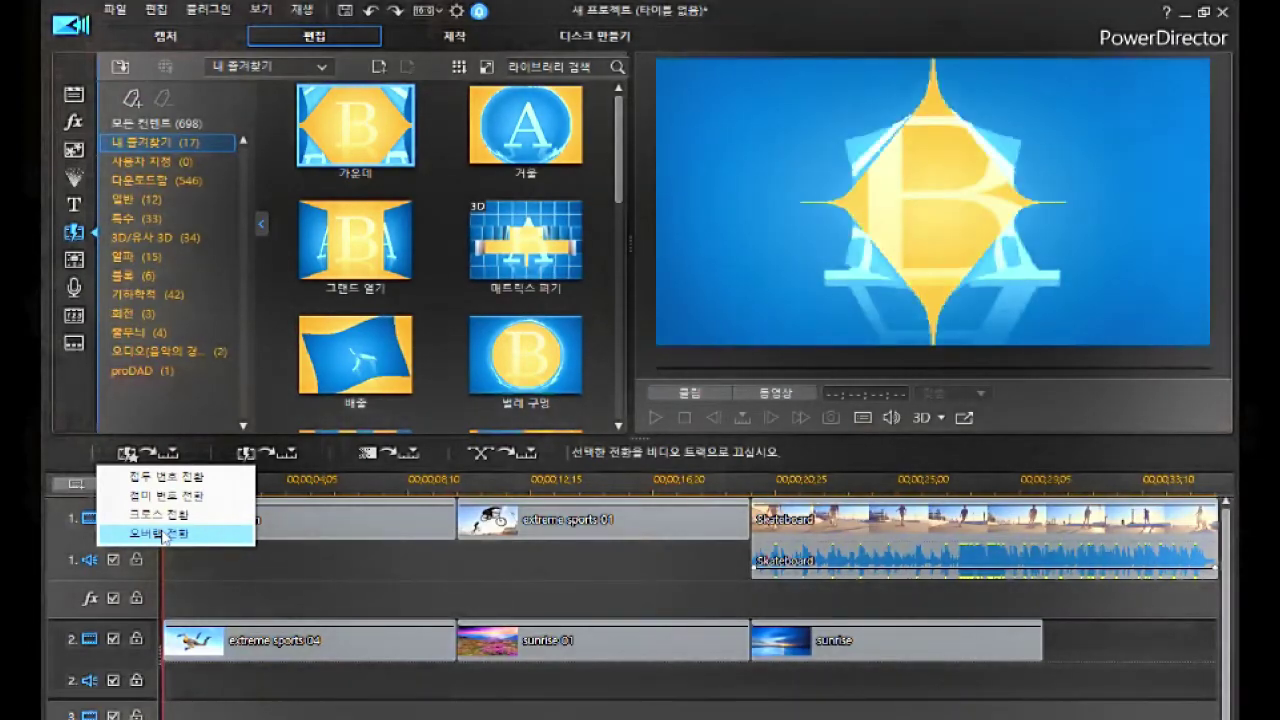
click(162, 533)
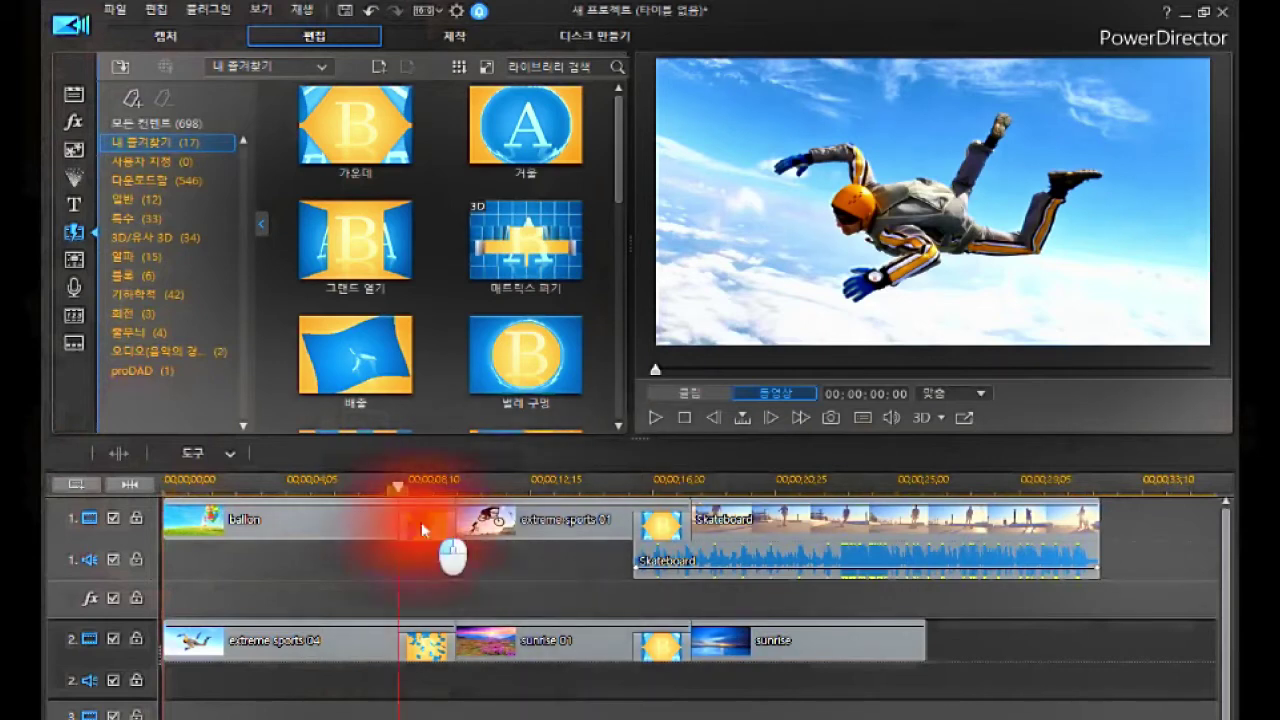
Step: Examine the overlap transitions on video track 1 by selecting them and the neighbouring ballon and extreme sports 01 clips in turn
click(422, 530)
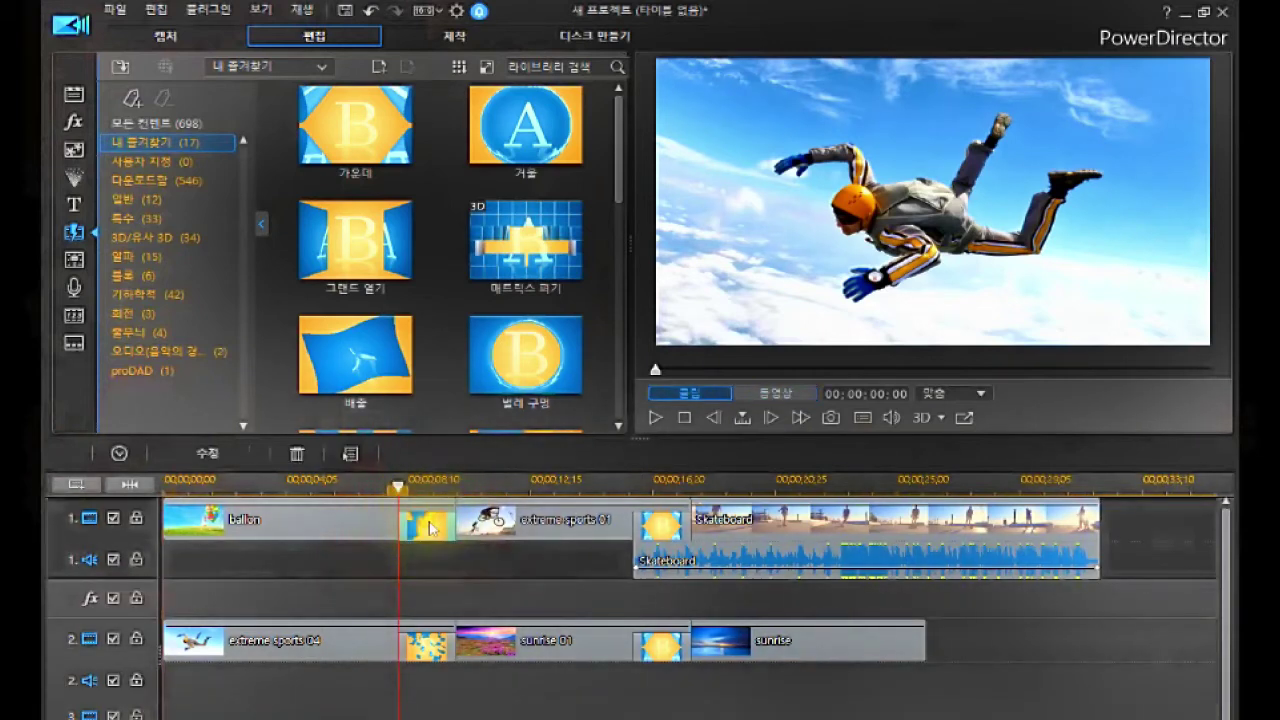
click(667, 521)
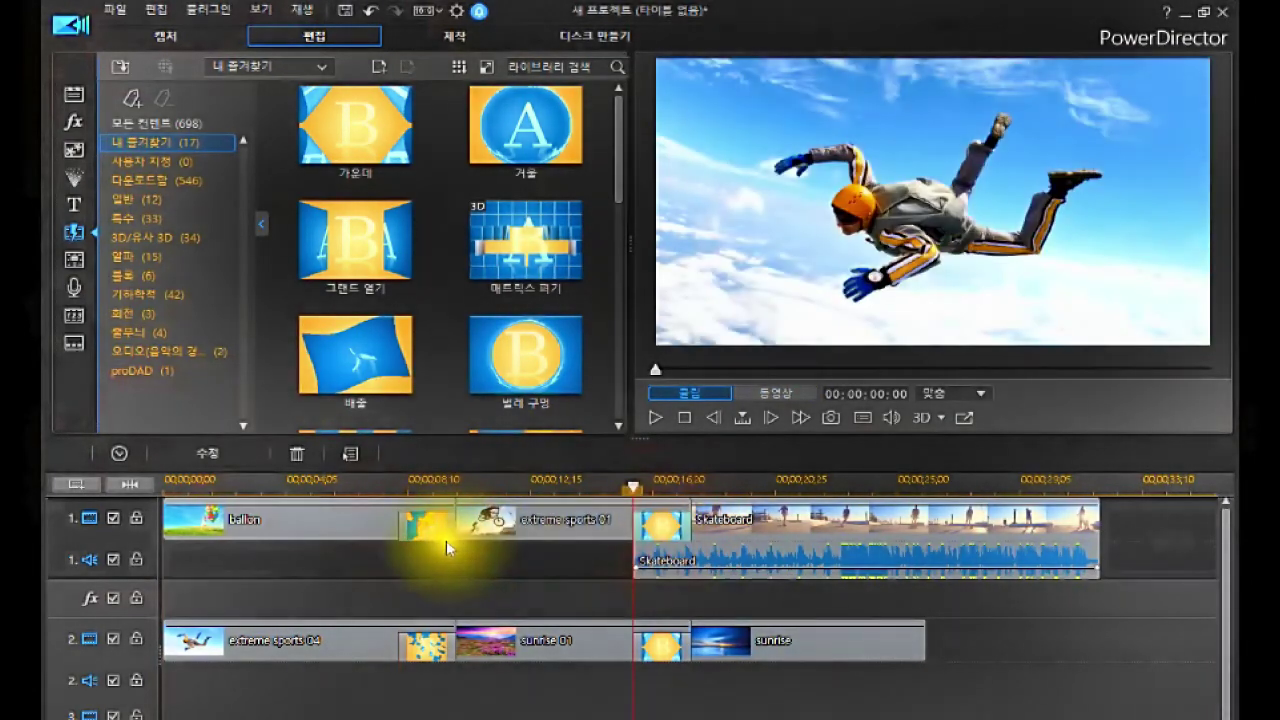
click(437, 524)
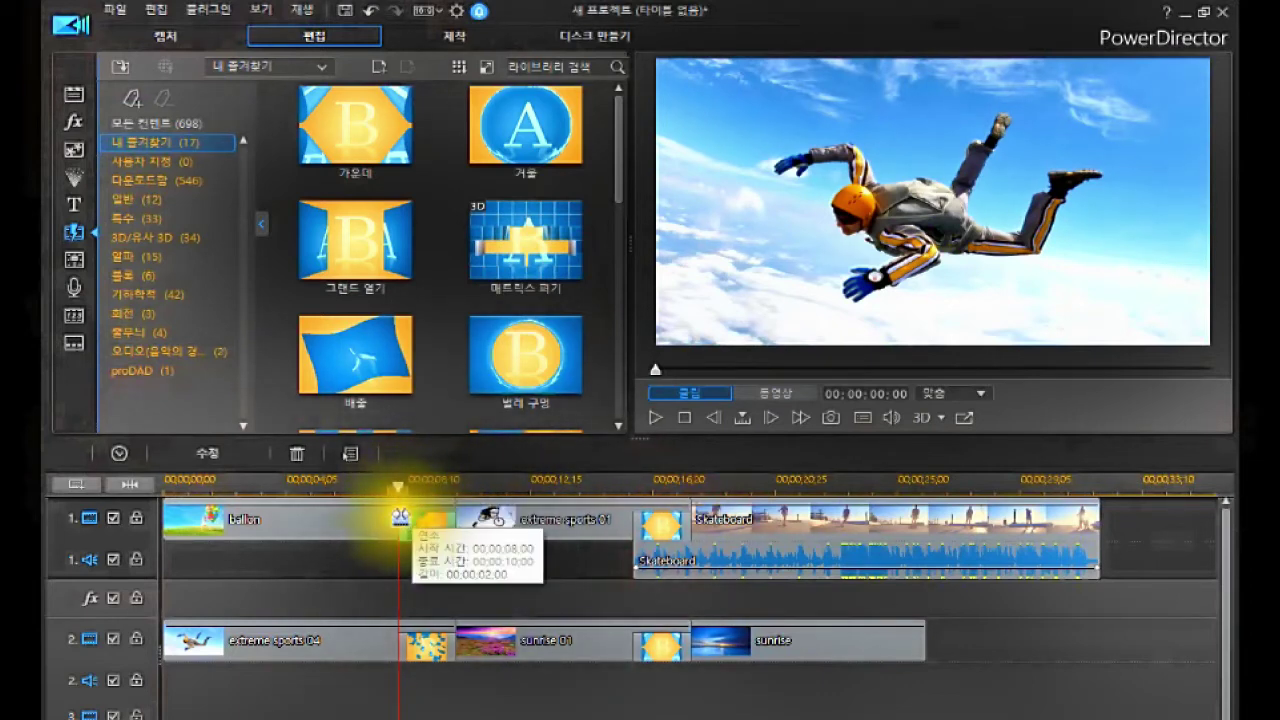
click(520, 517)
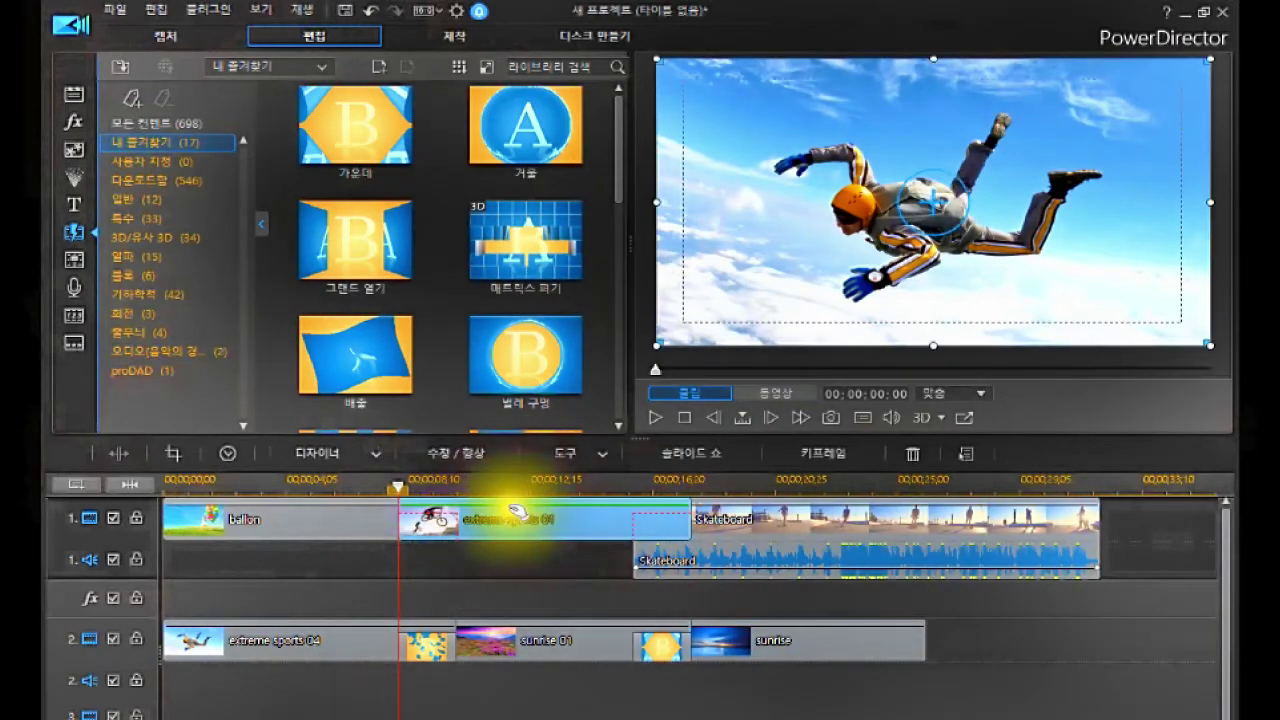
mouse_move(515, 512)
mouse_down()
mouse_move(354, 522)
mouse_move(528, 509)
mouse_move(505, 521)
mouse_up()
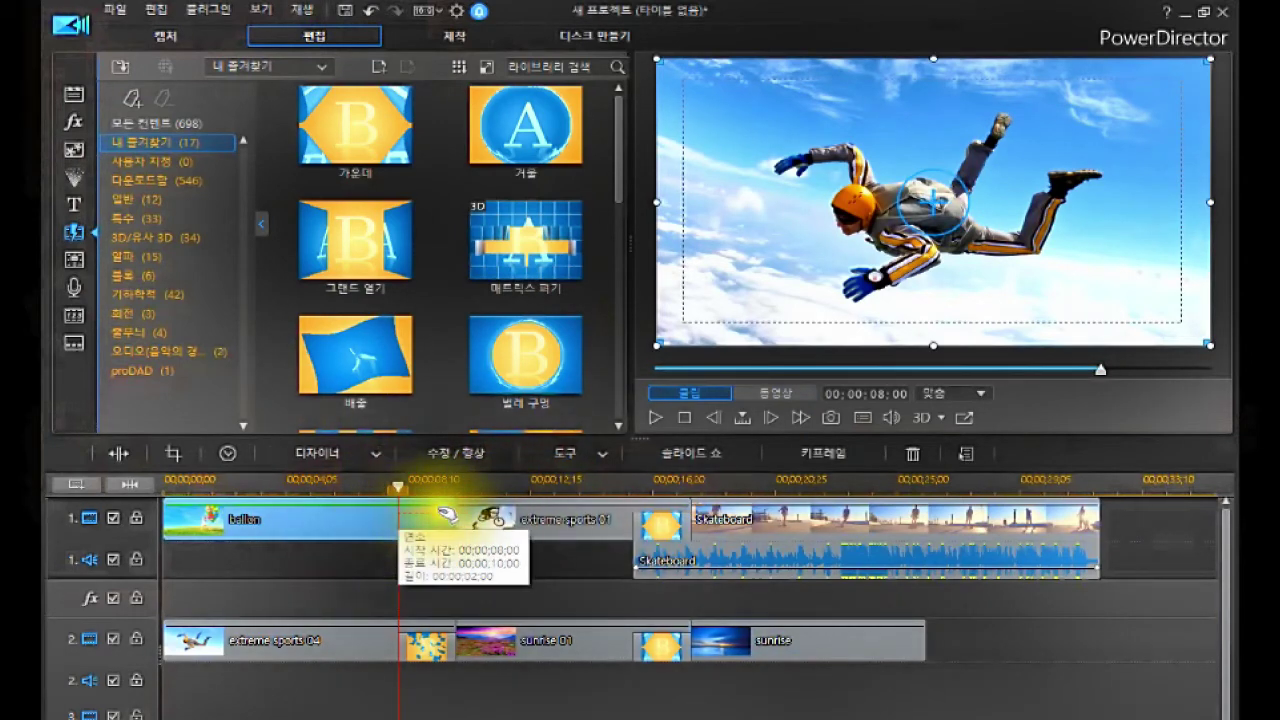
click(427, 526)
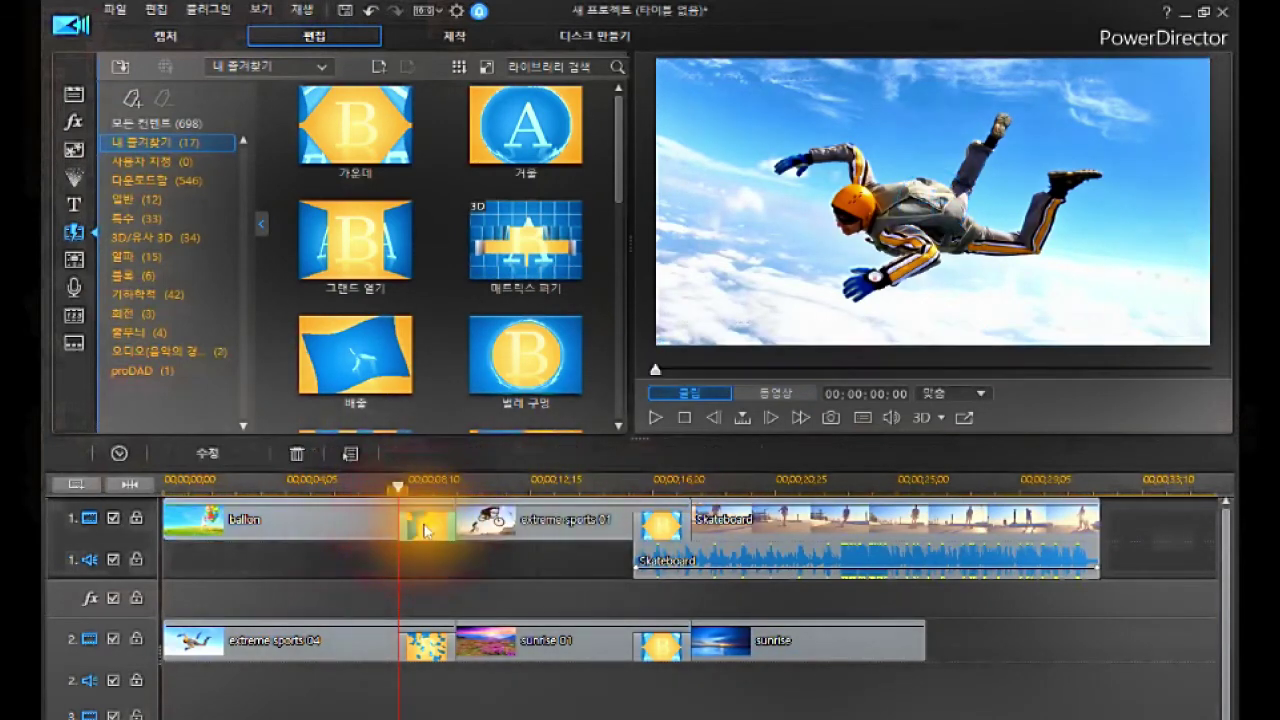
click(494, 520)
click(422, 522)
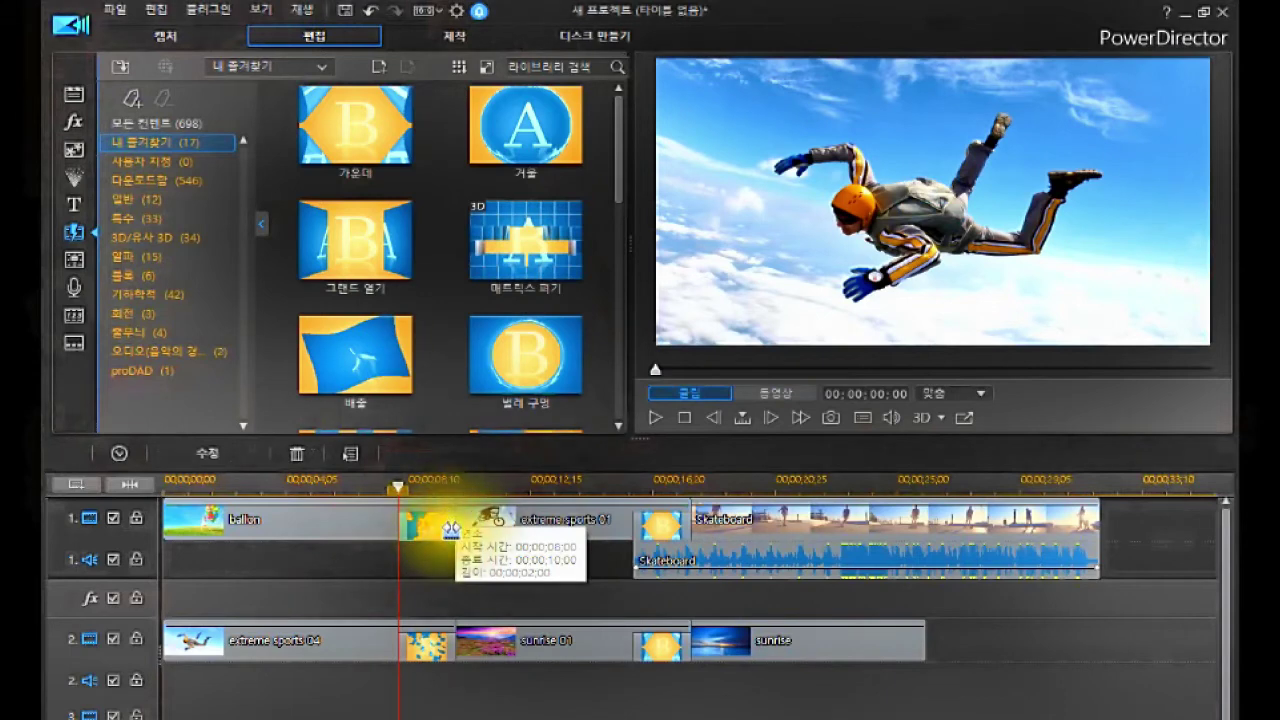
Step: Inspect the end of the Skateboard clip on track 1, and undo the overlap transitions on all tracks
click(1100, 515)
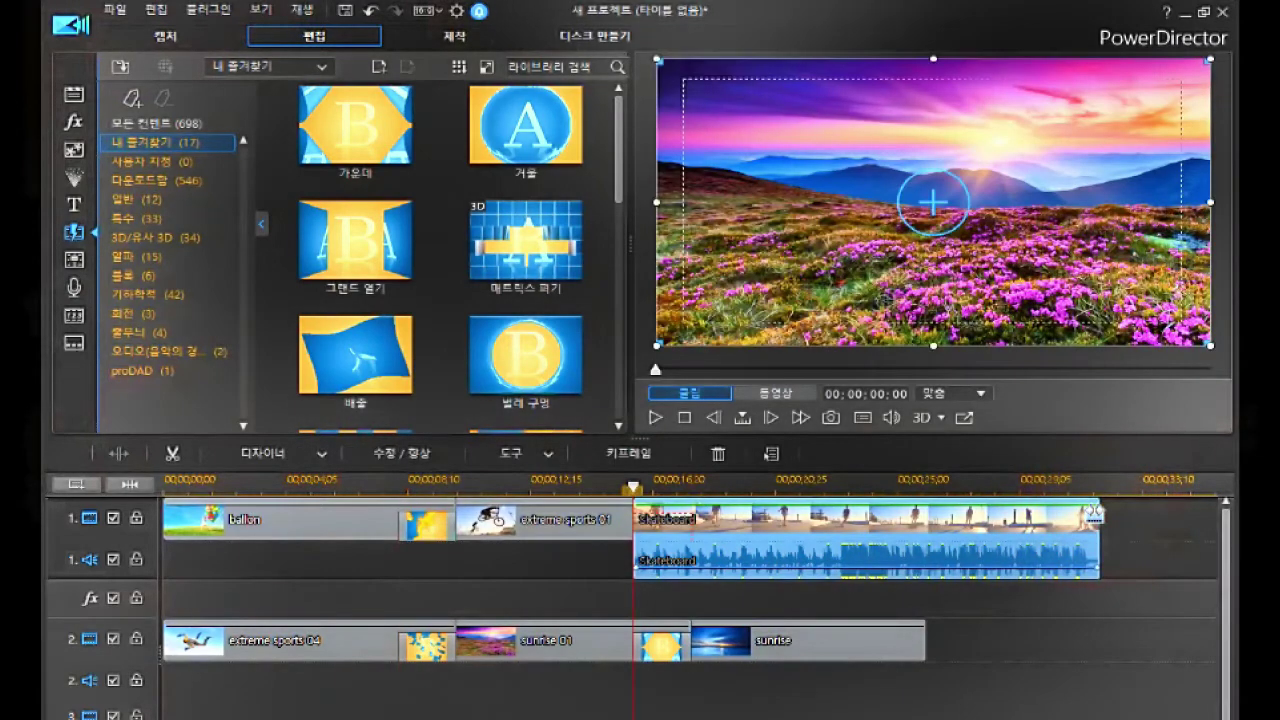
click(1100, 512)
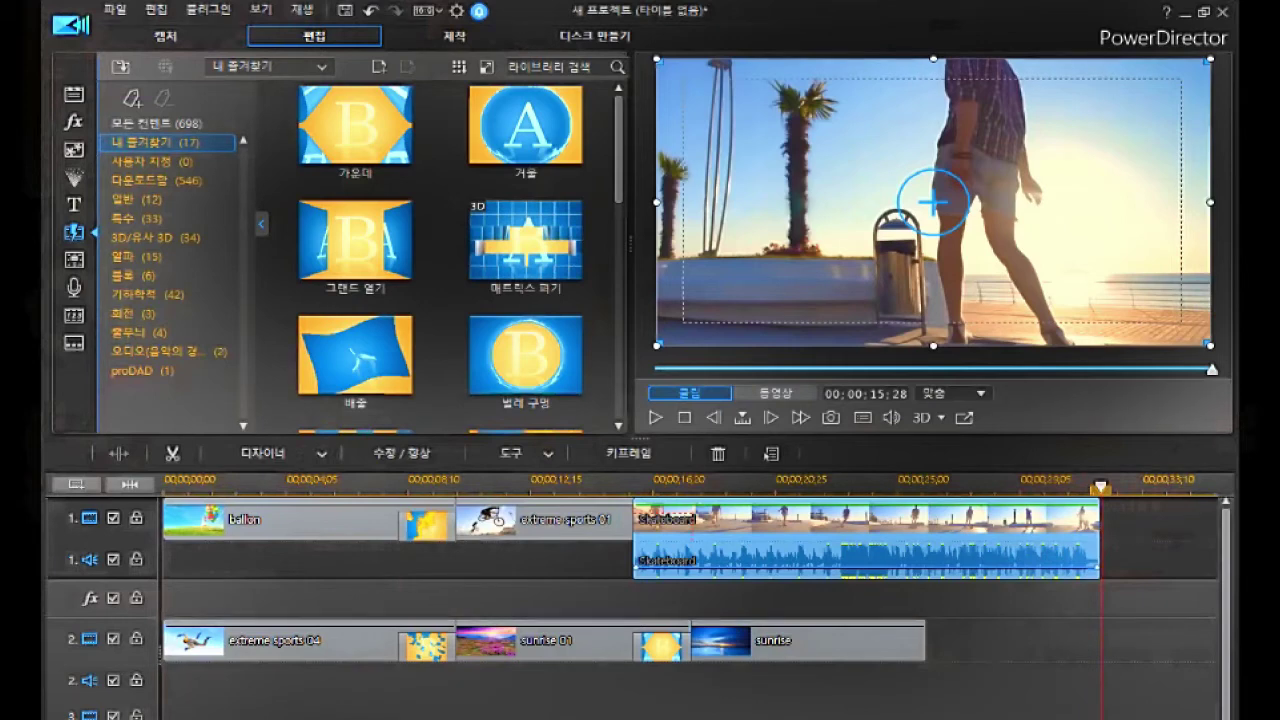
click(370, 10)
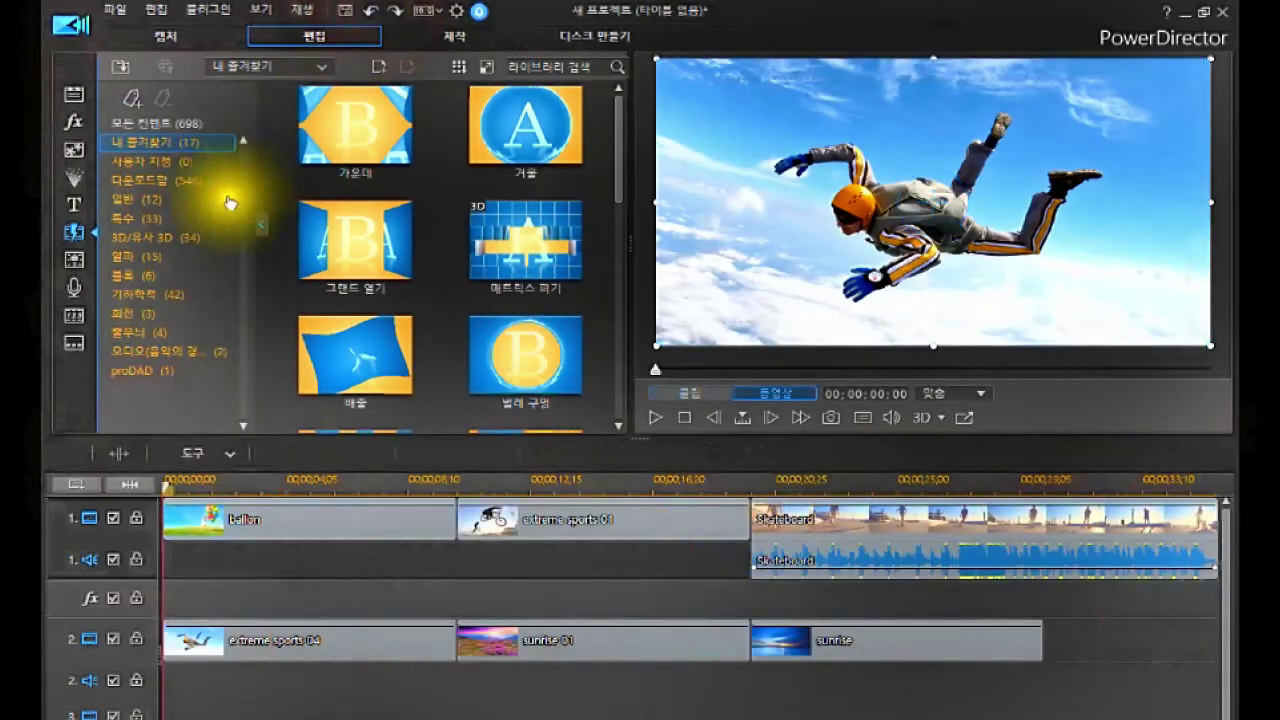
Step: Apply random favorite transitions to all video tracks as cross transitions (크로스 전환), and undo them
click(278, 519)
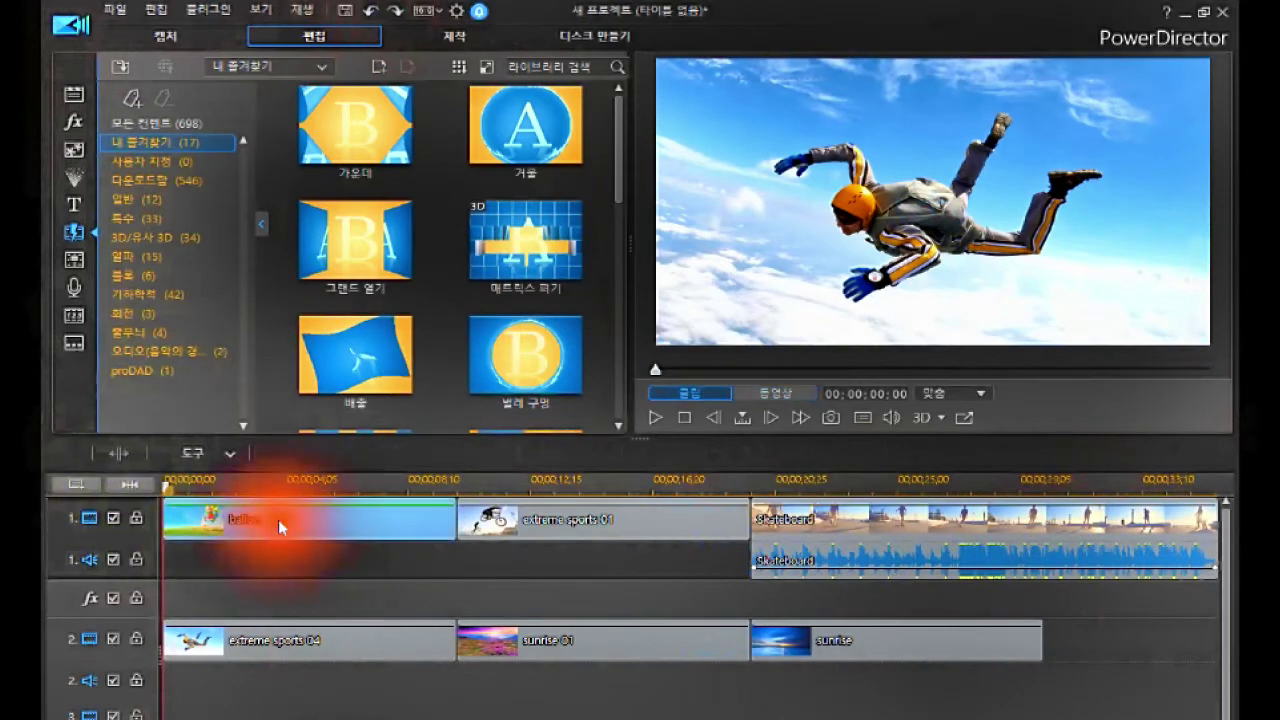
click(76, 93)
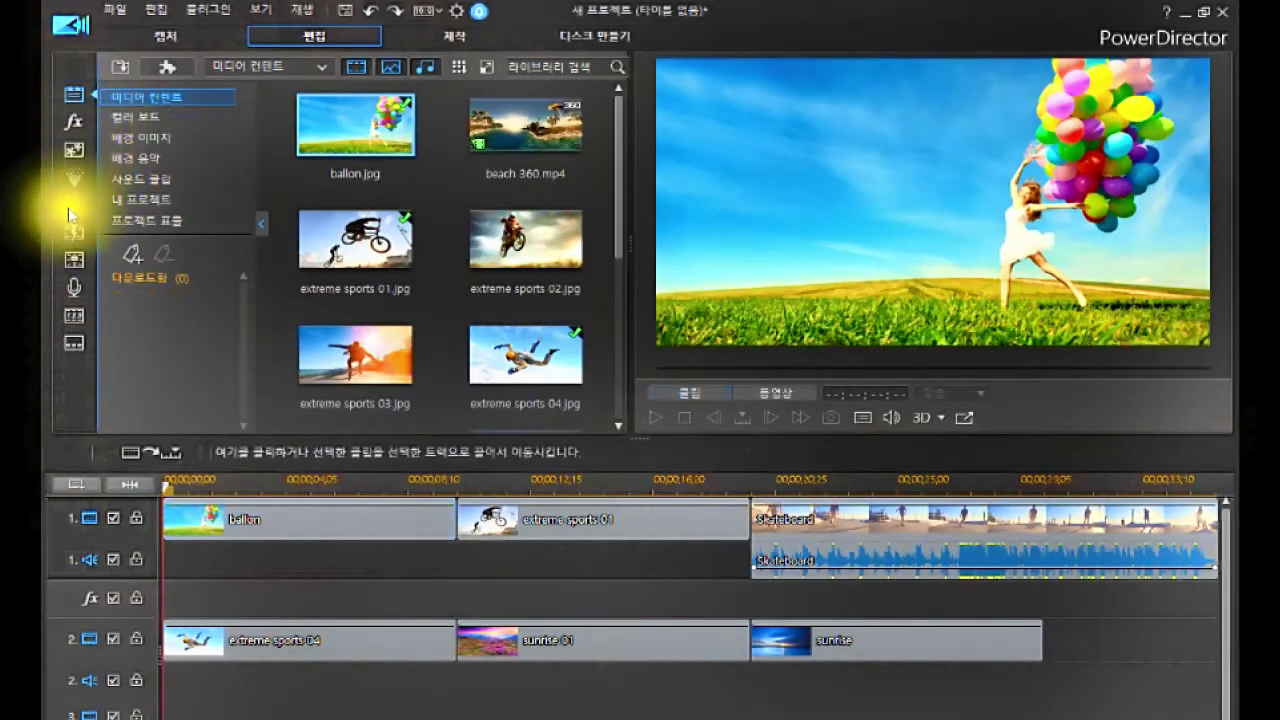
click(73, 229)
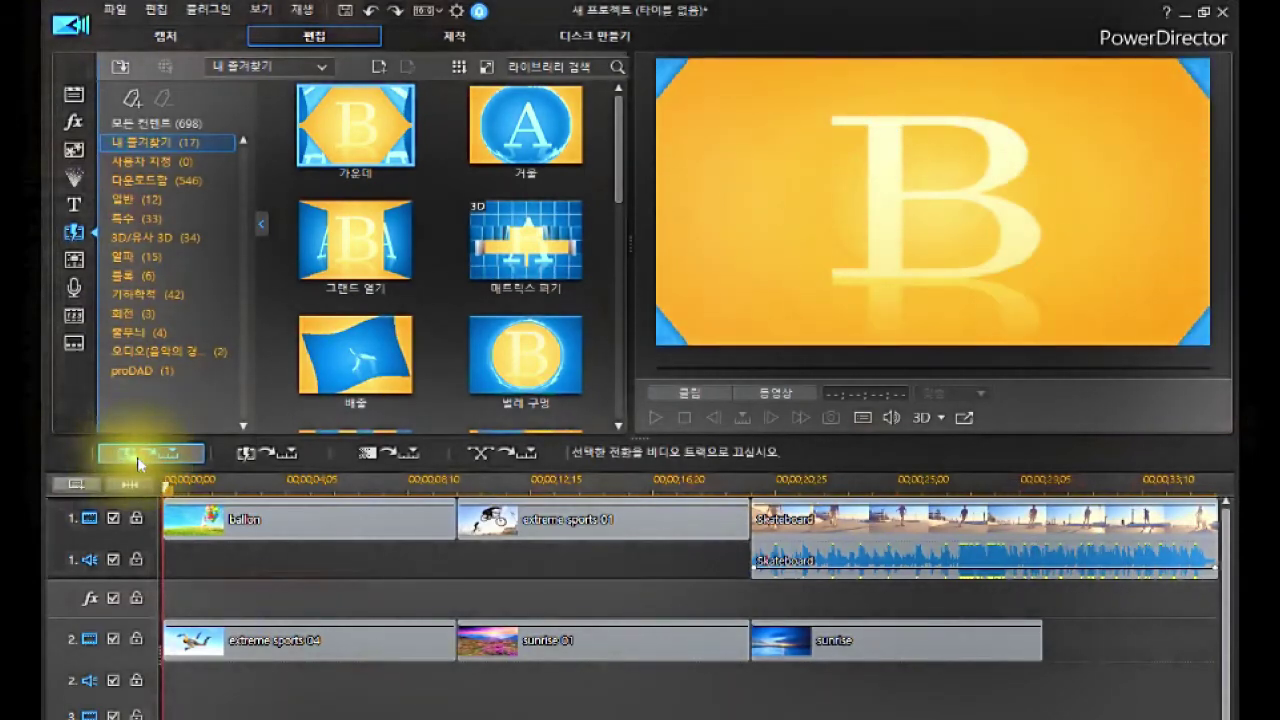
click(137, 458)
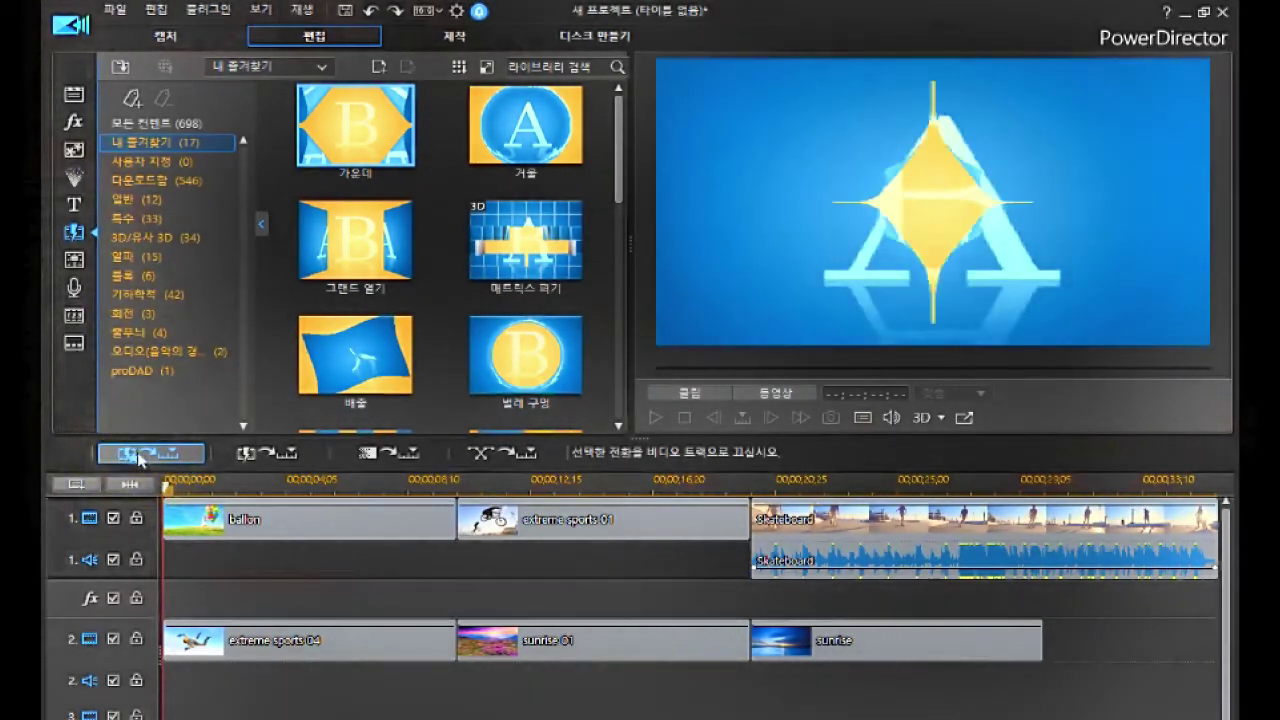
click(150, 482)
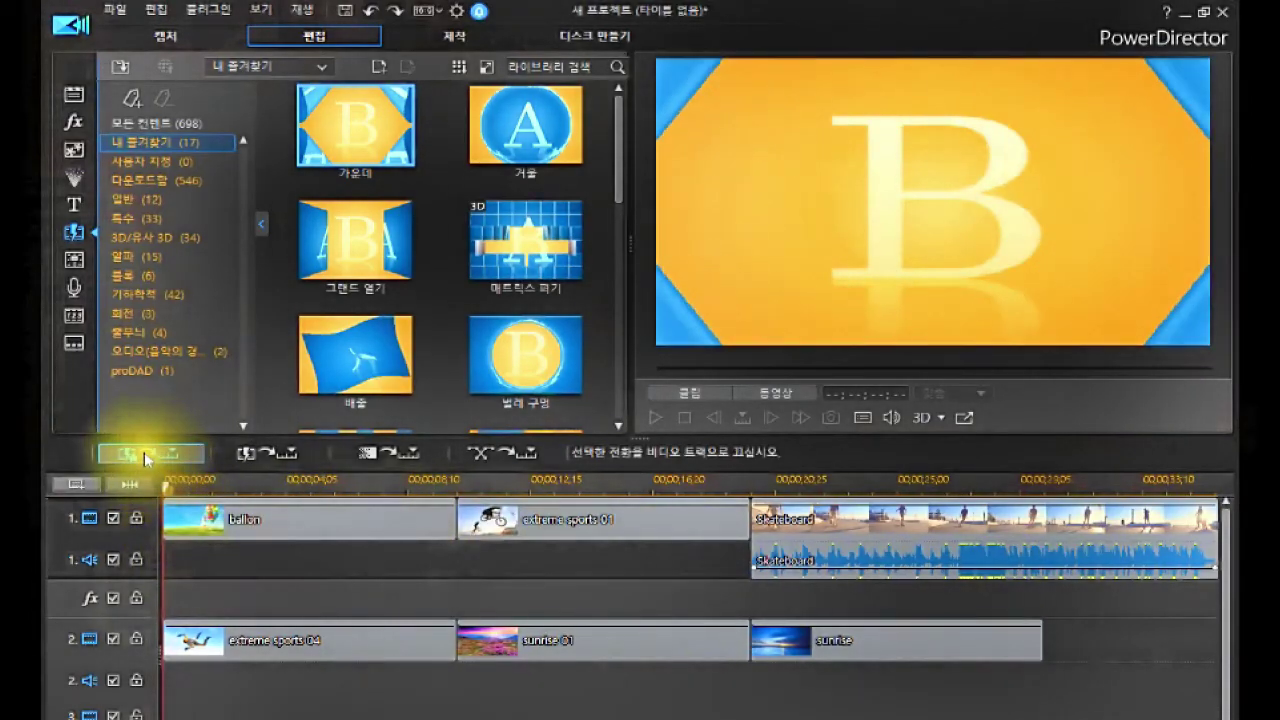
click(144, 456)
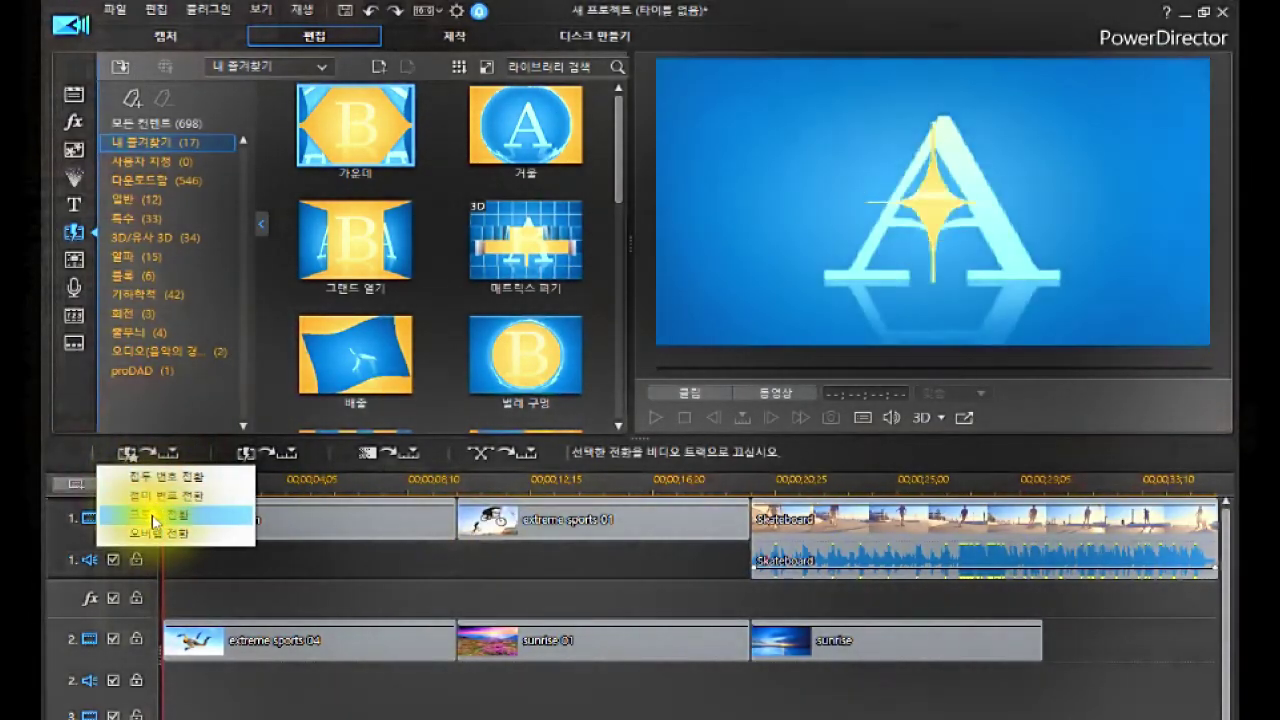
click(152, 518)
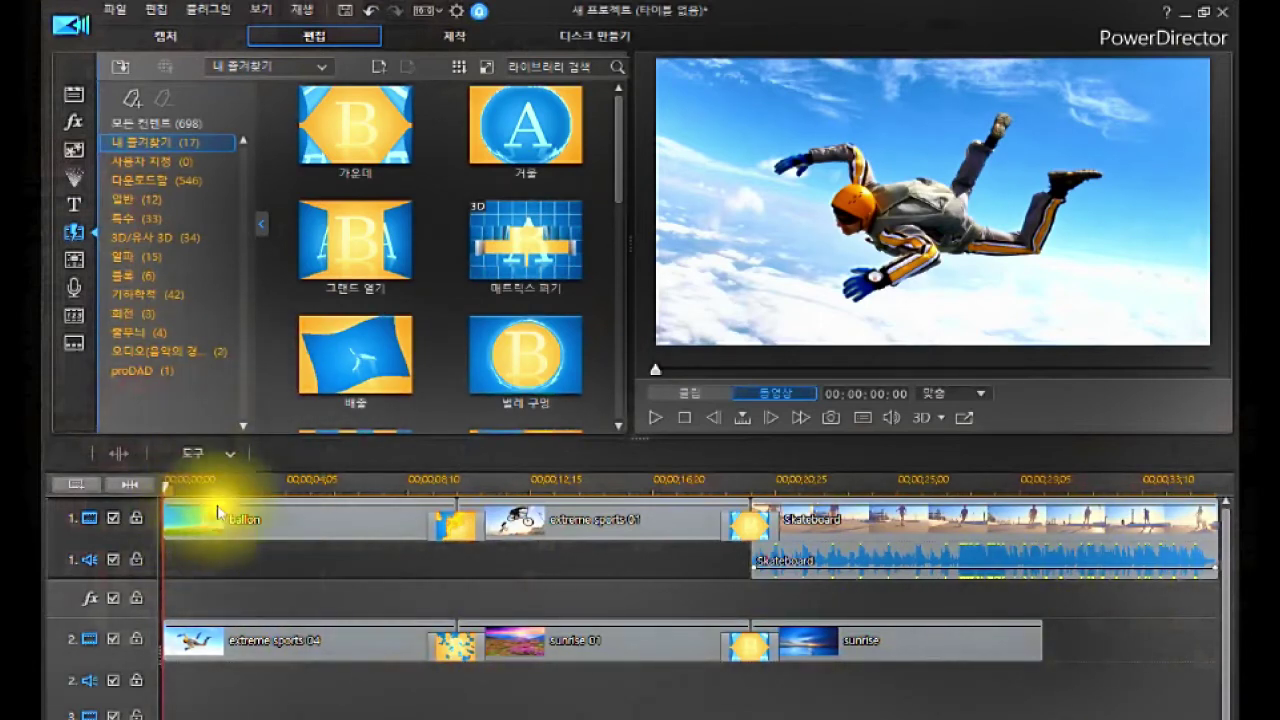
click(372, 13)
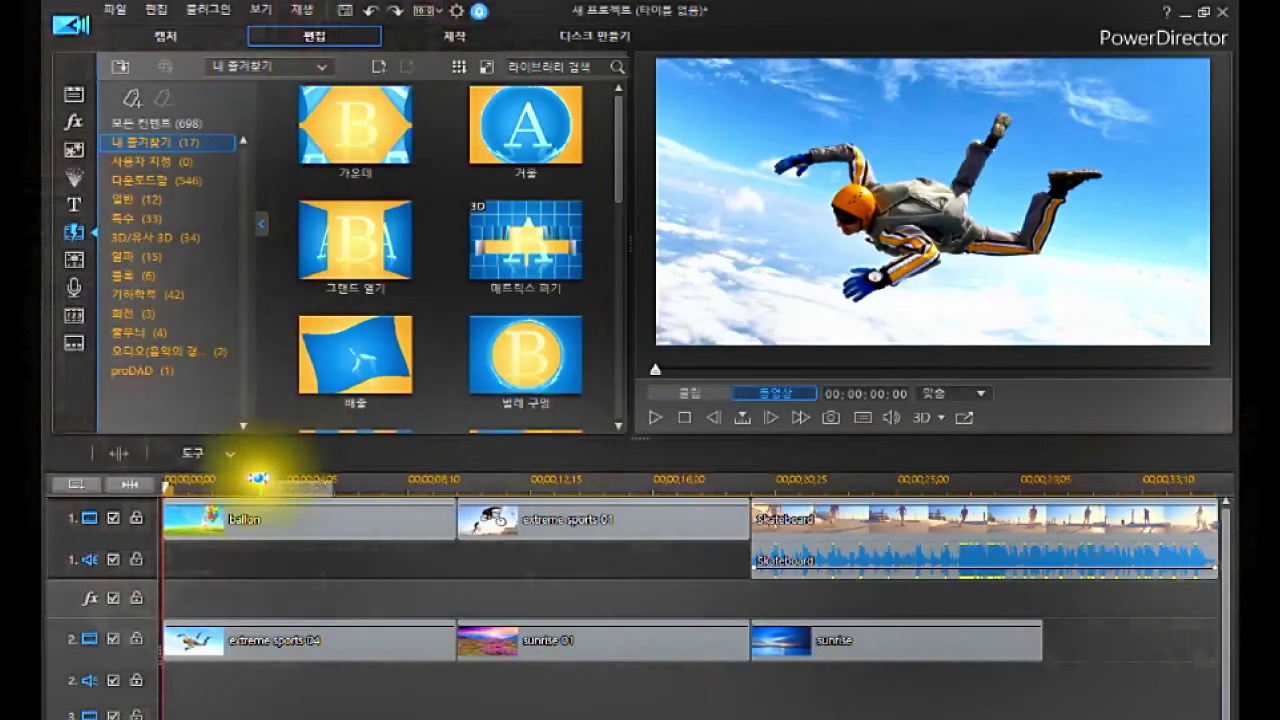
Step: Reapply random favorite transitions between the clips on all video tracks, using the overlap placement (오버랩 전환)
click(272, 522)
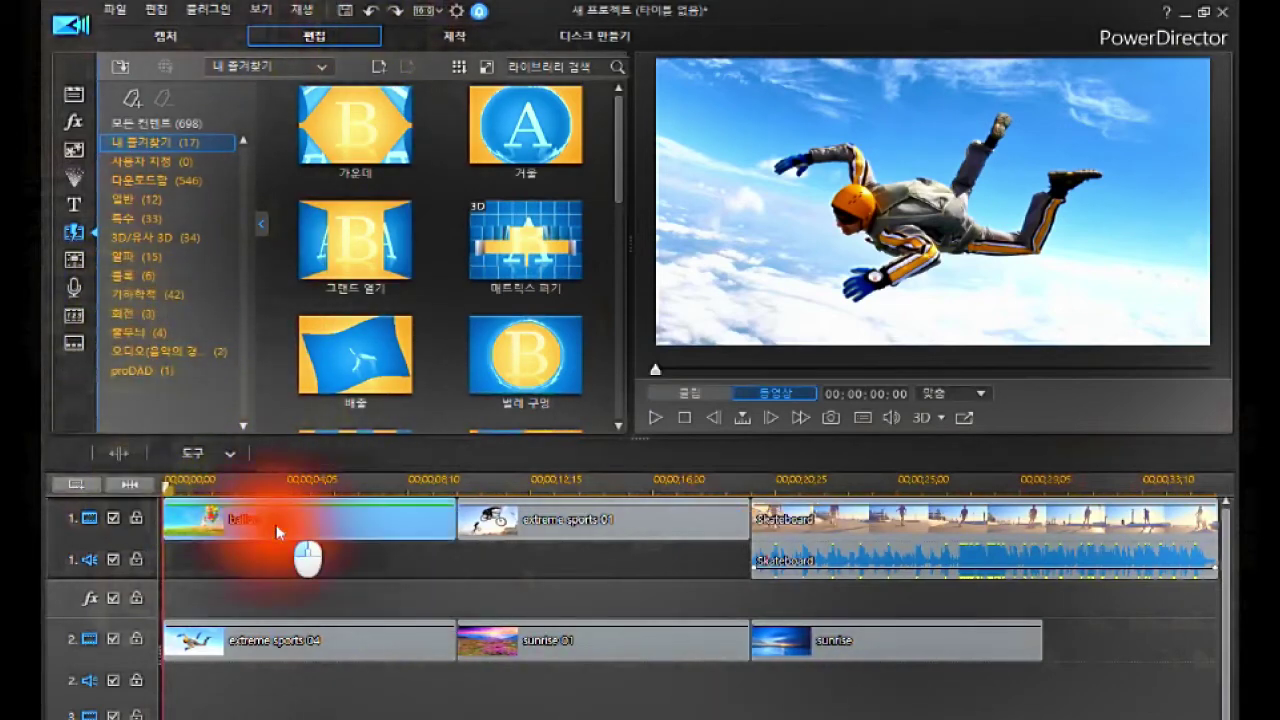
click(73, 93)
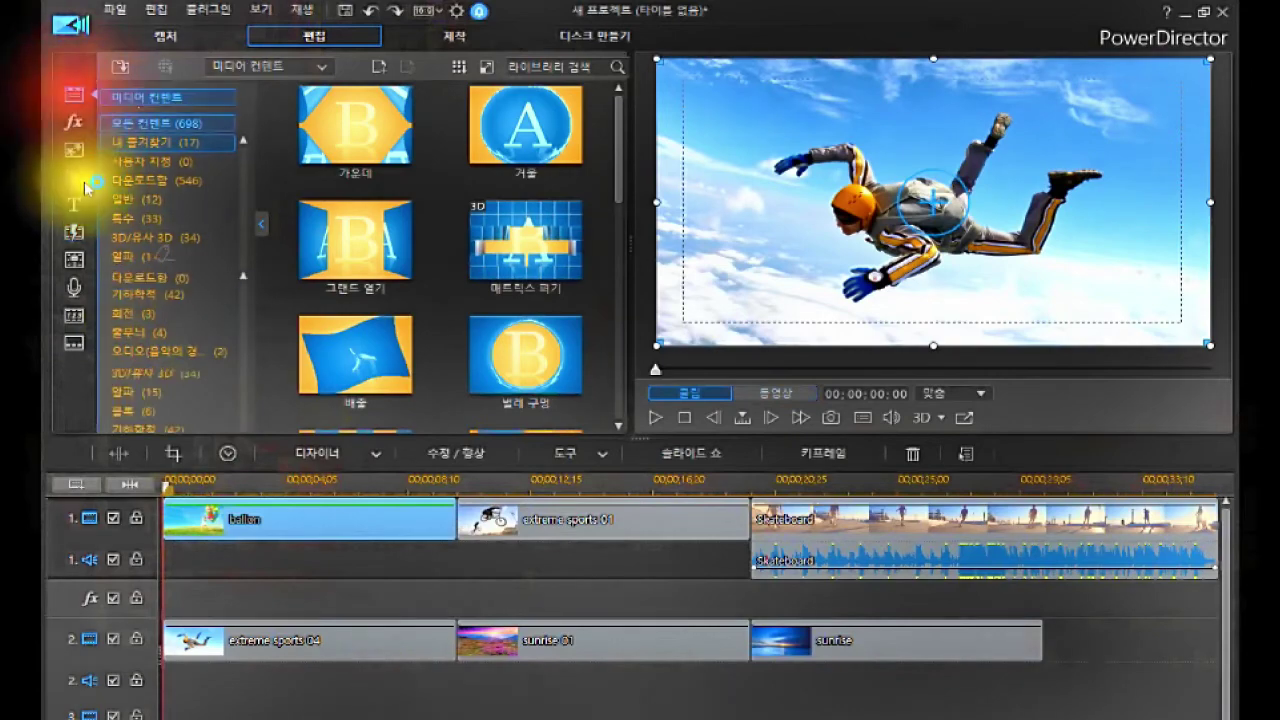
click(73, 229)
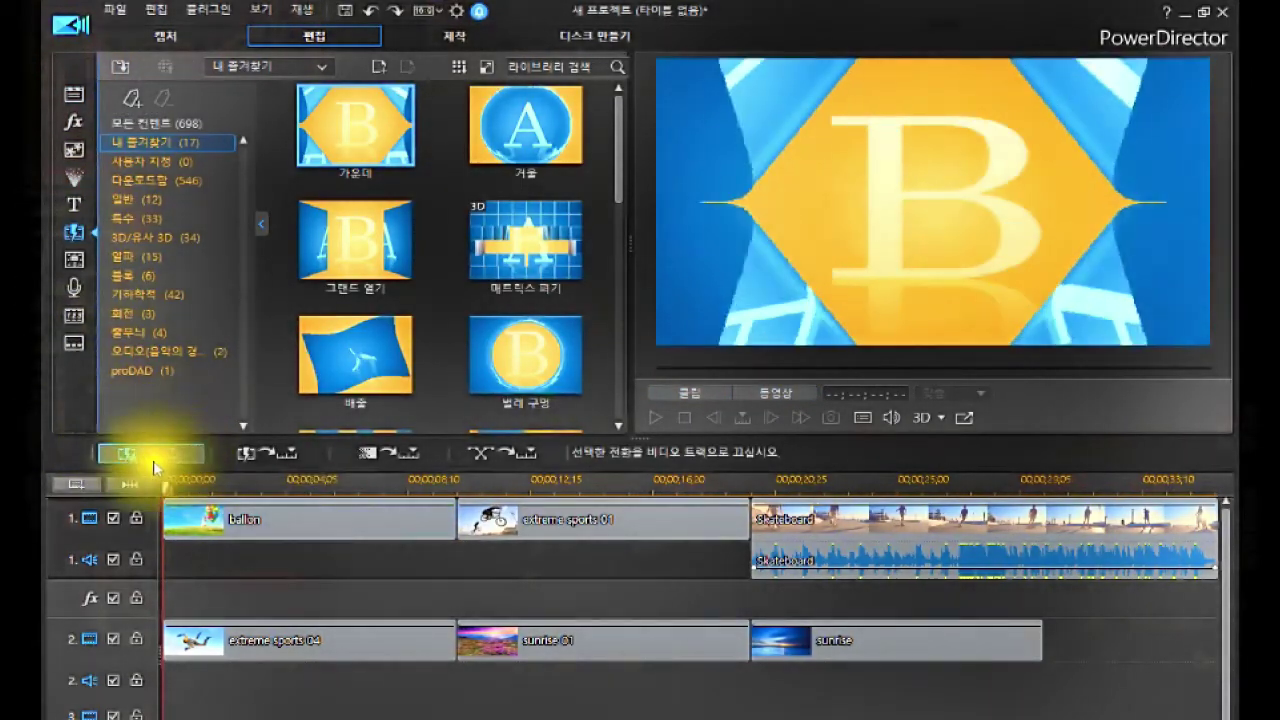
click(147, 456)
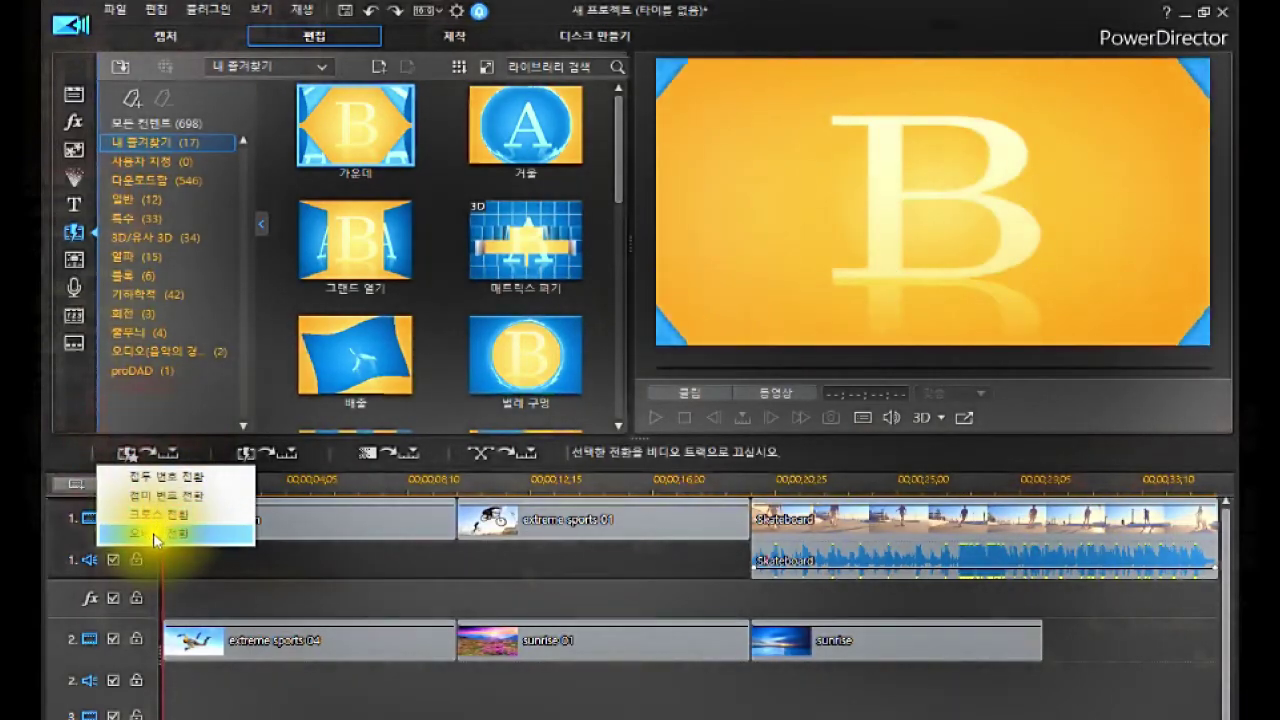
click(153, 533)
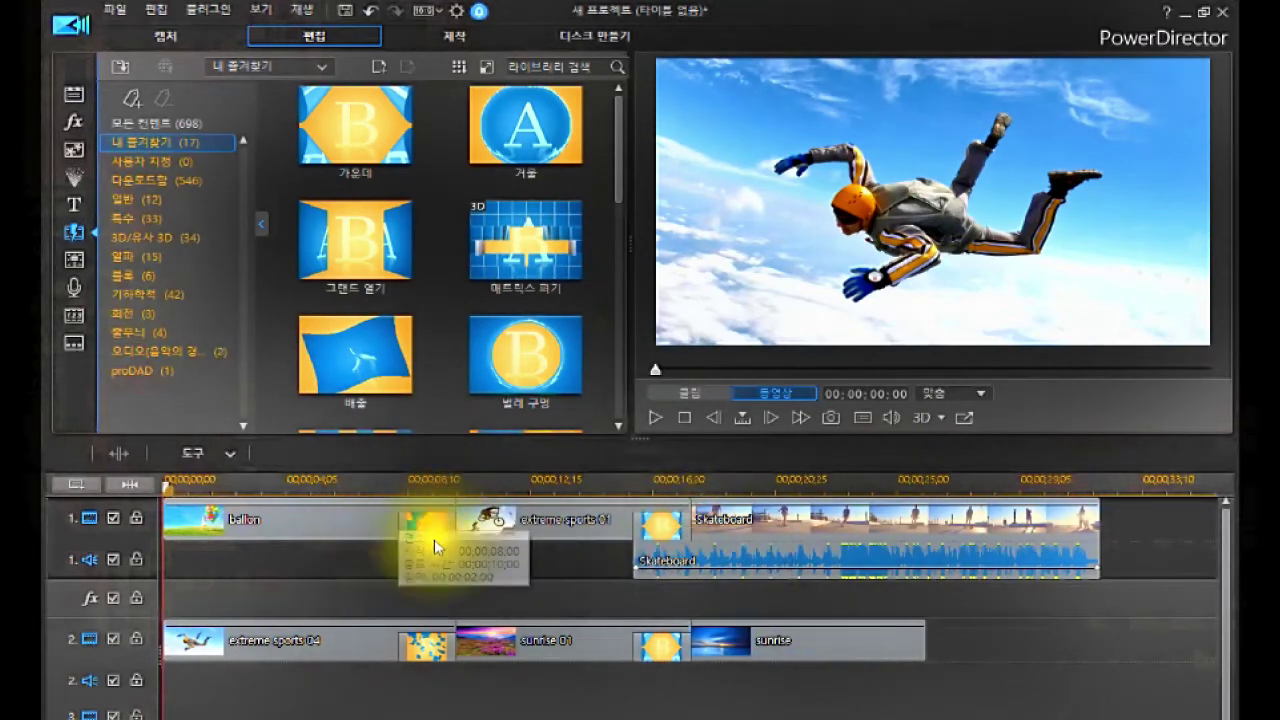
Step: Examine how the transition between ballon and extreme sports 01 overlaps both clips on track 1
click(380, 517)
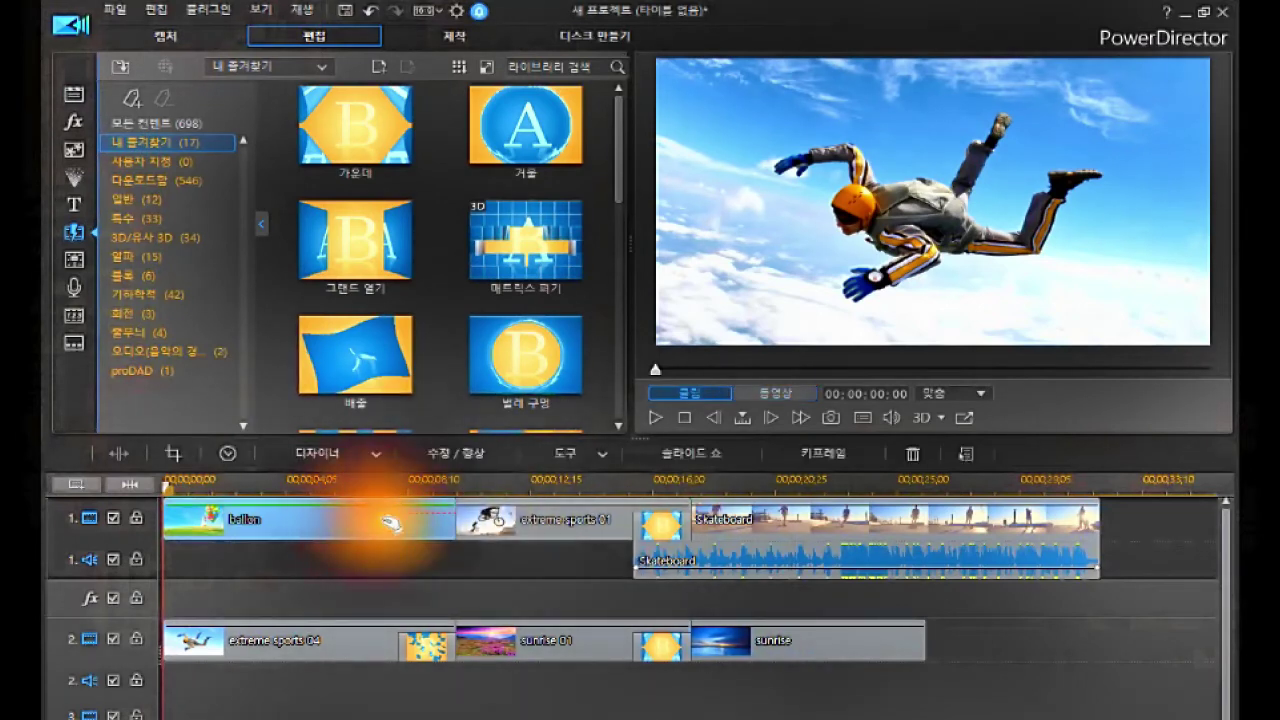
click(420, 525)
key(Delete)
click(514, 523)
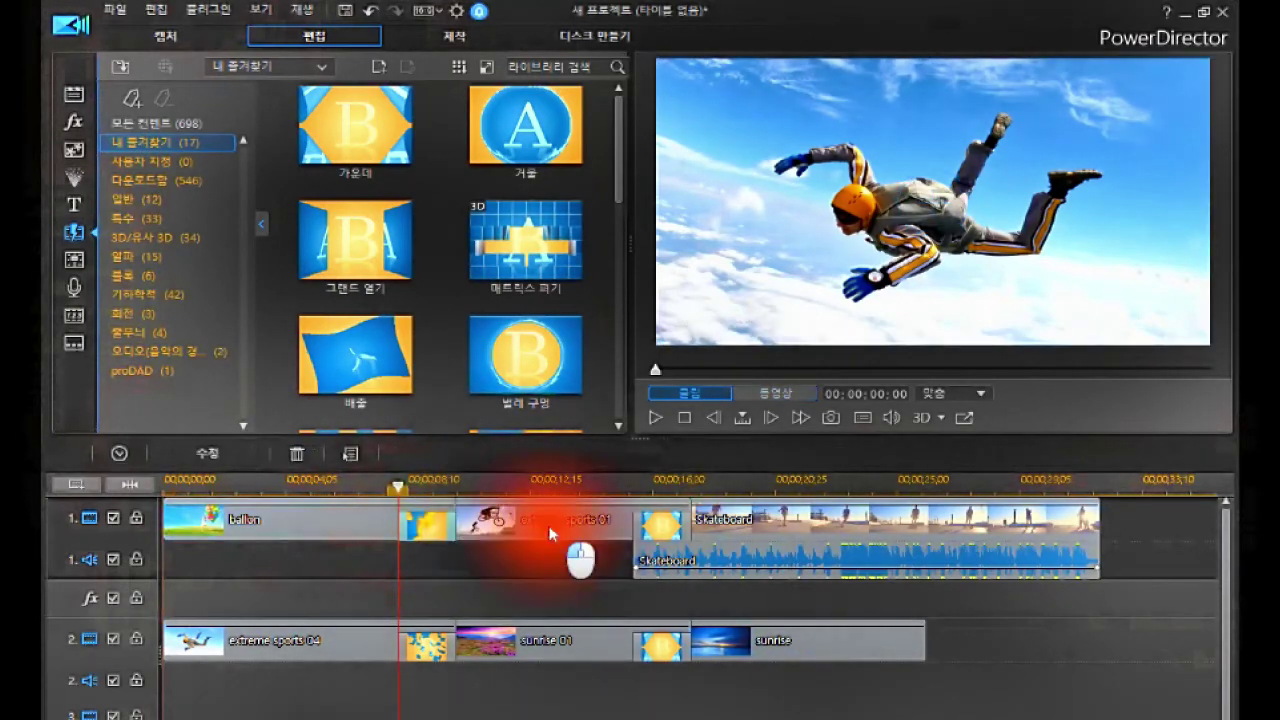
key(ctrl+z)
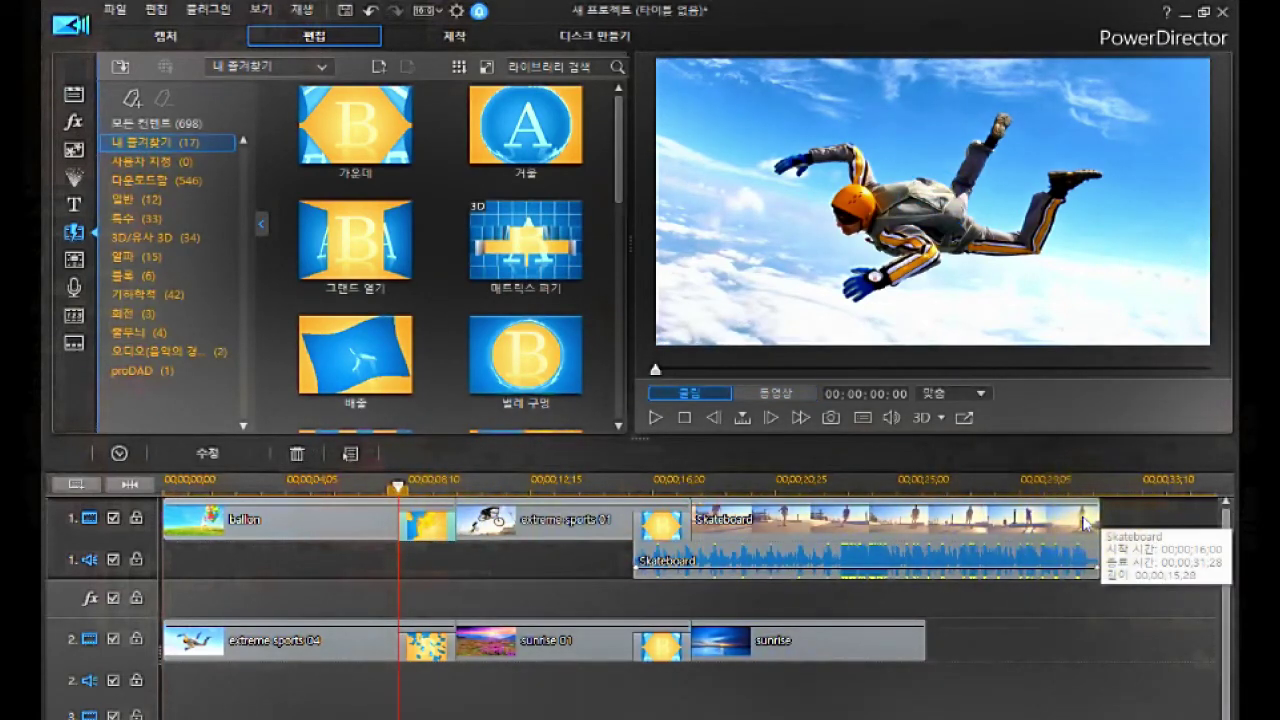
Step: Check the end of the Skateboard clip, undo the overlap transitions on all tracks, and select the ballon clip
click(1098, 502)
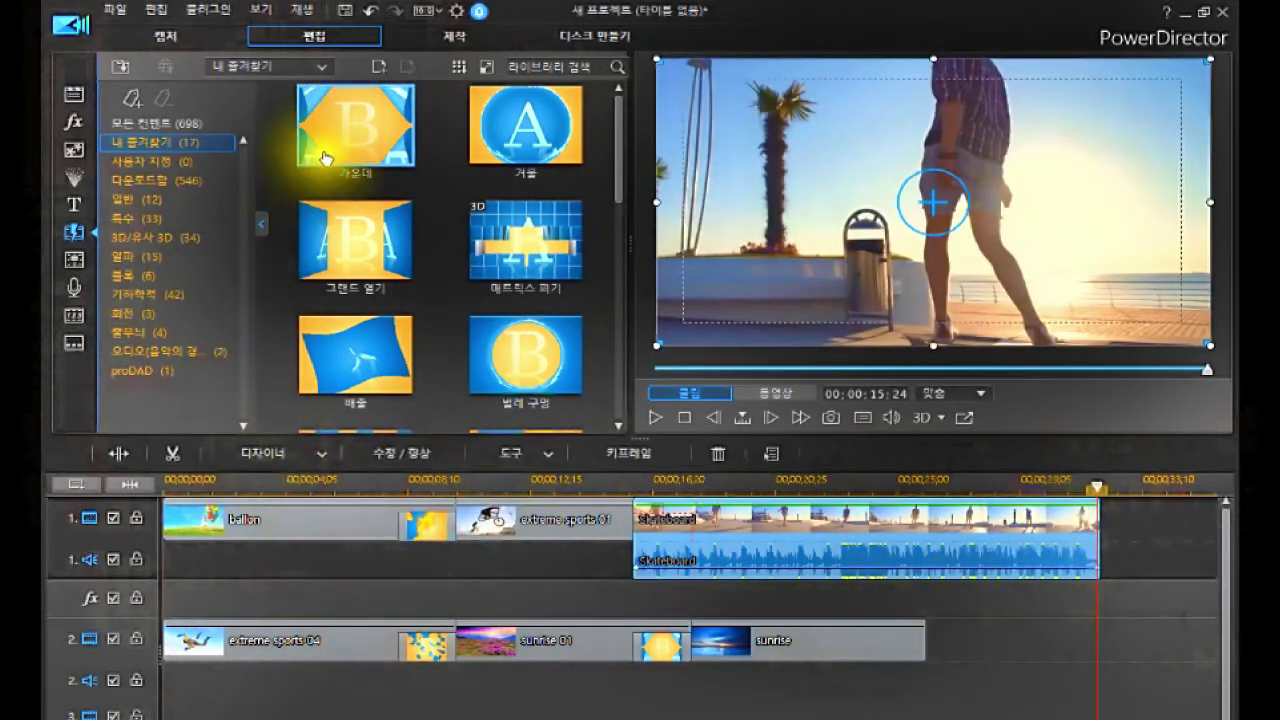
click(370, 14)
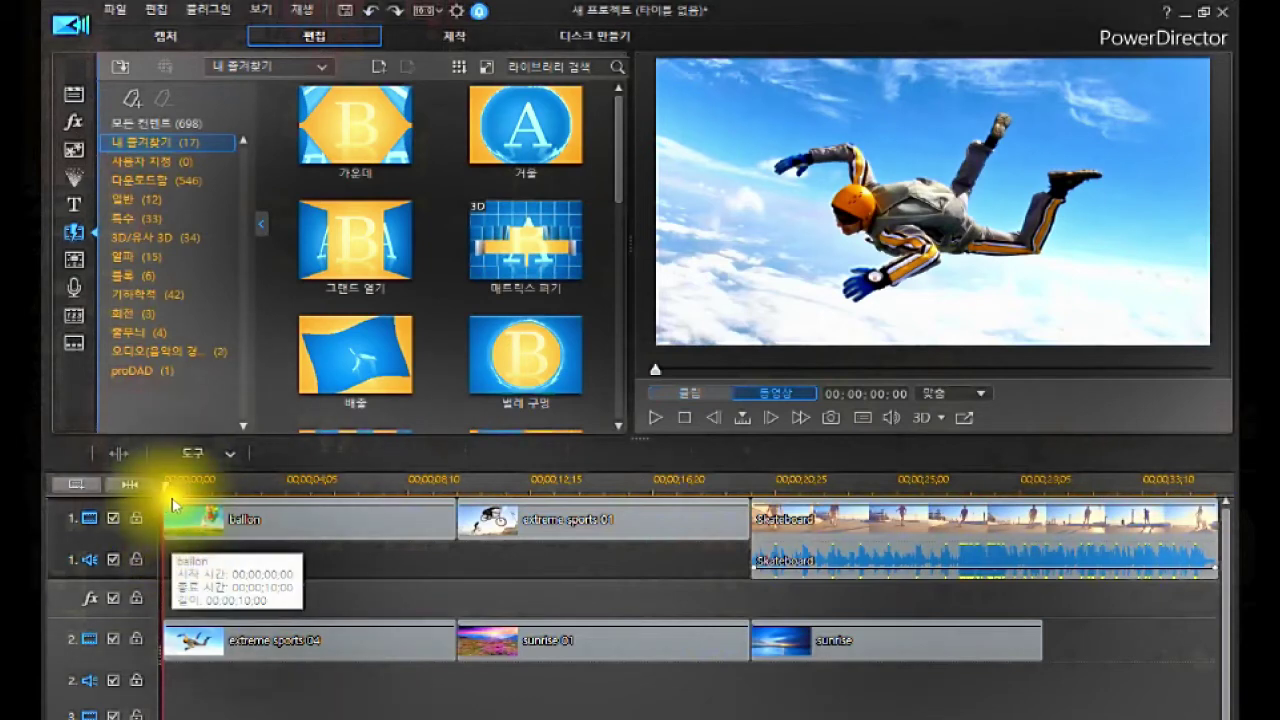
click(200, 527)
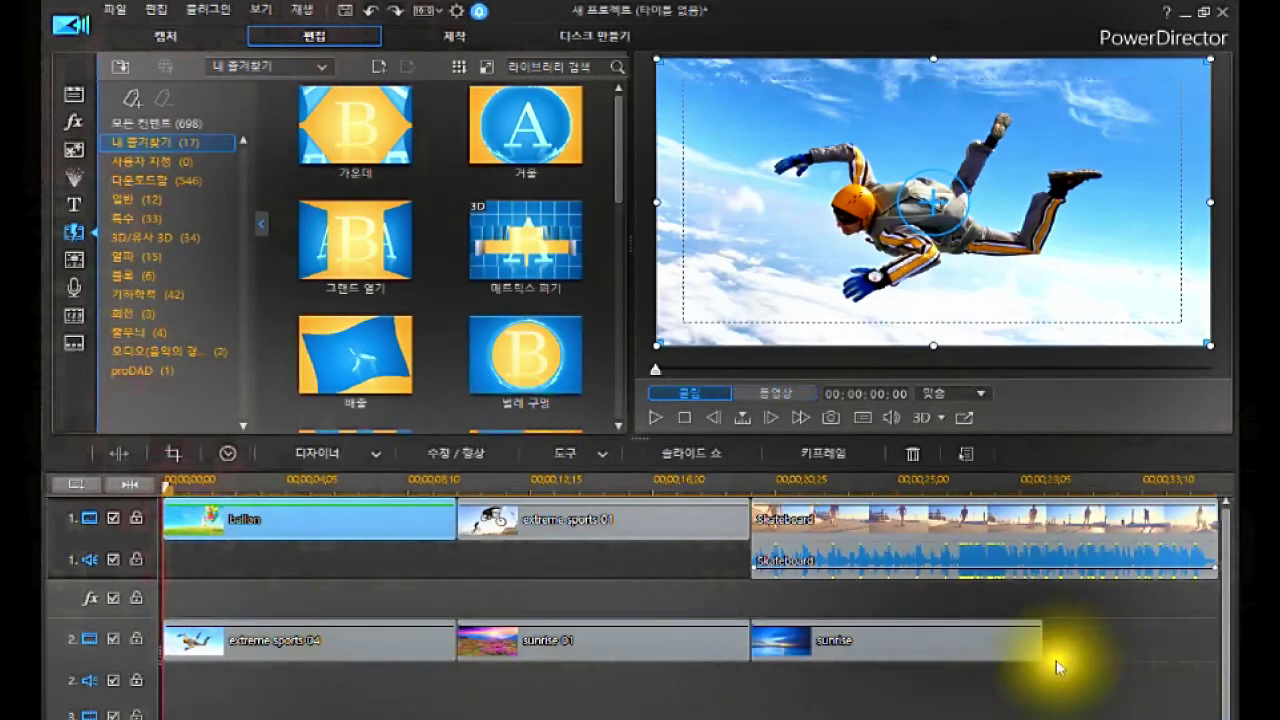
Step: Check the end of the sunrise clip on track 2, and examine the boundary between ballon and extreme sports 01 on track 1
click(1020, 638)
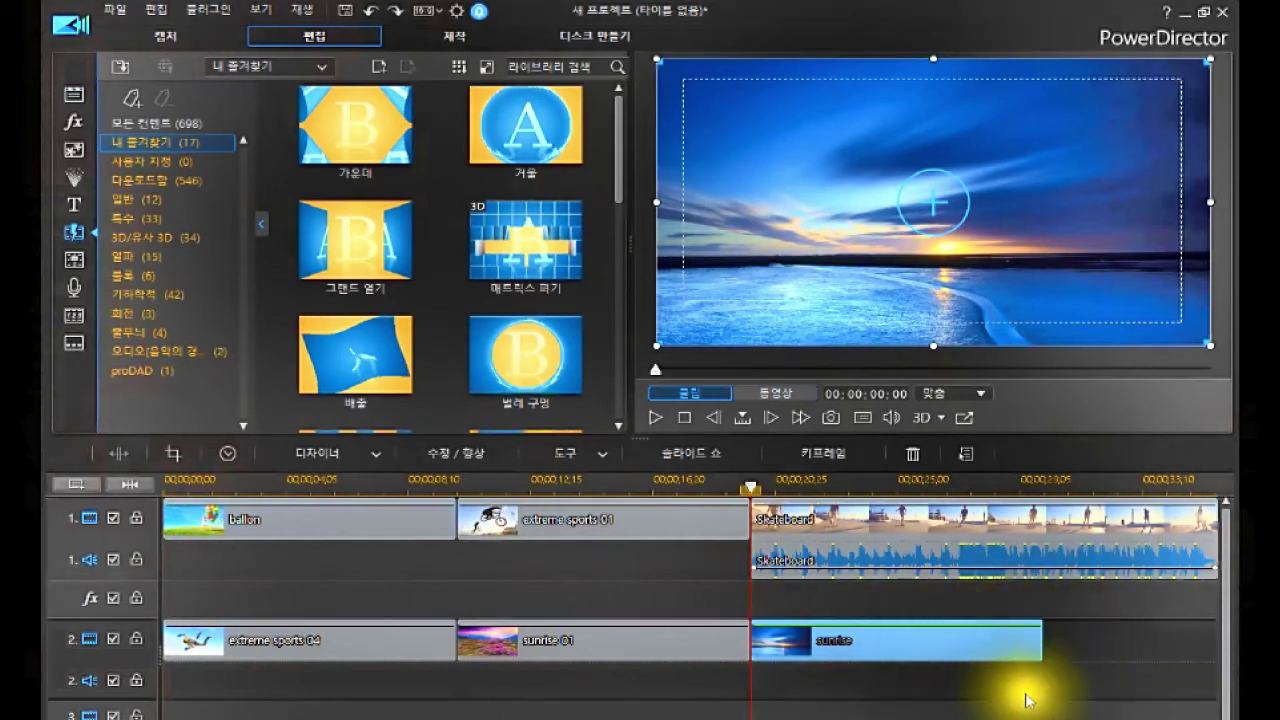
click(409, 557)
click(409, 519)
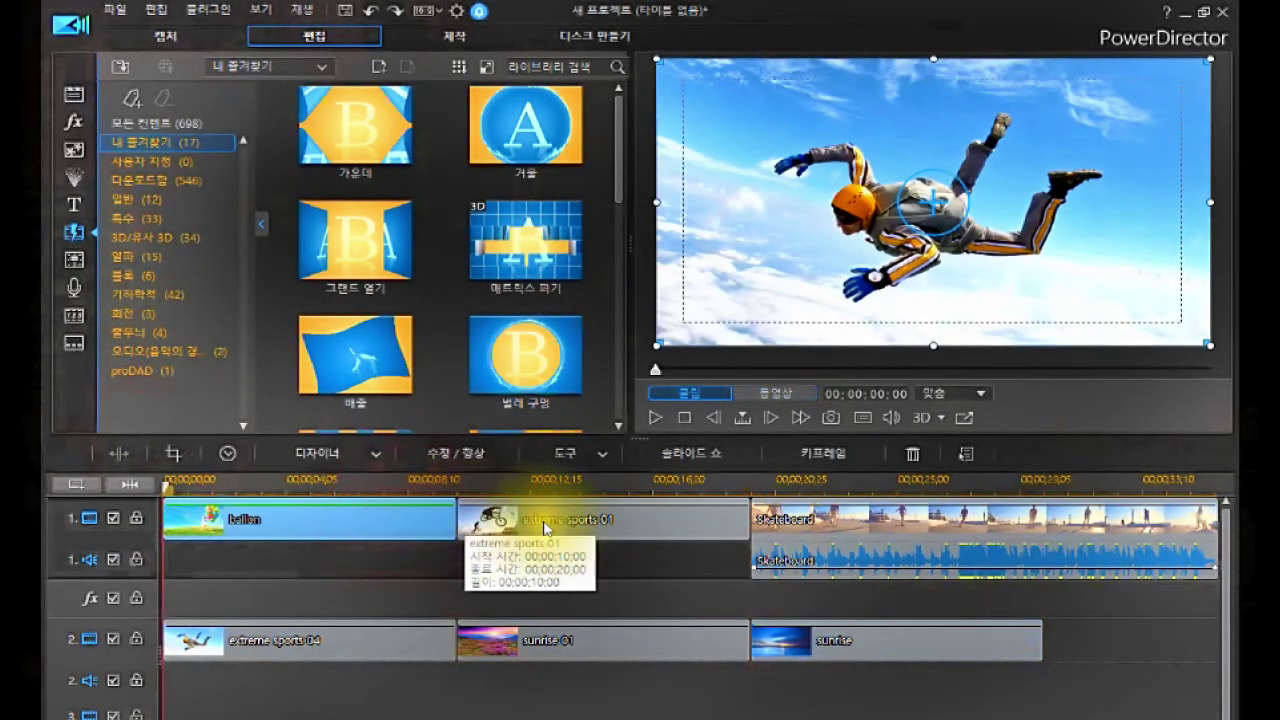
click(484, 527)
click(441, 515)
click(519, 523)
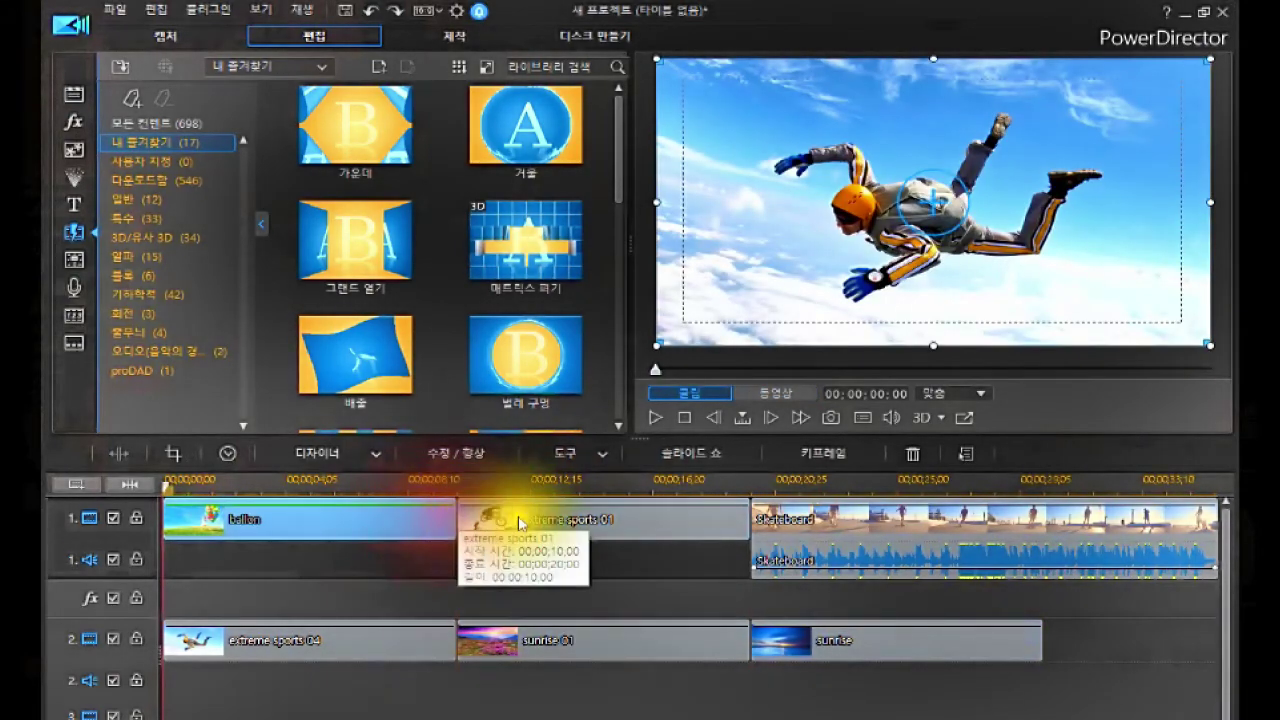
click(446, 540)
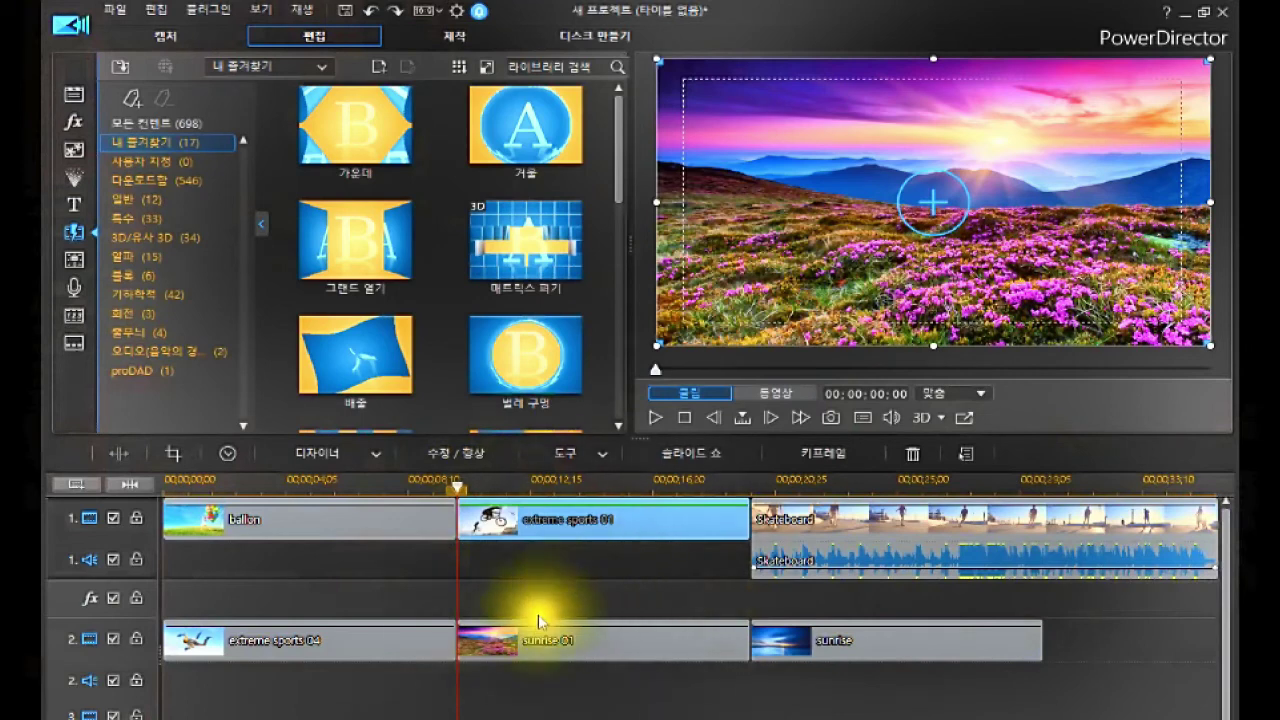
Step: Examine the boundary between extreme sports 04 and sunrise 01 on track 2, and select the sunrise clip
click(428, 640)
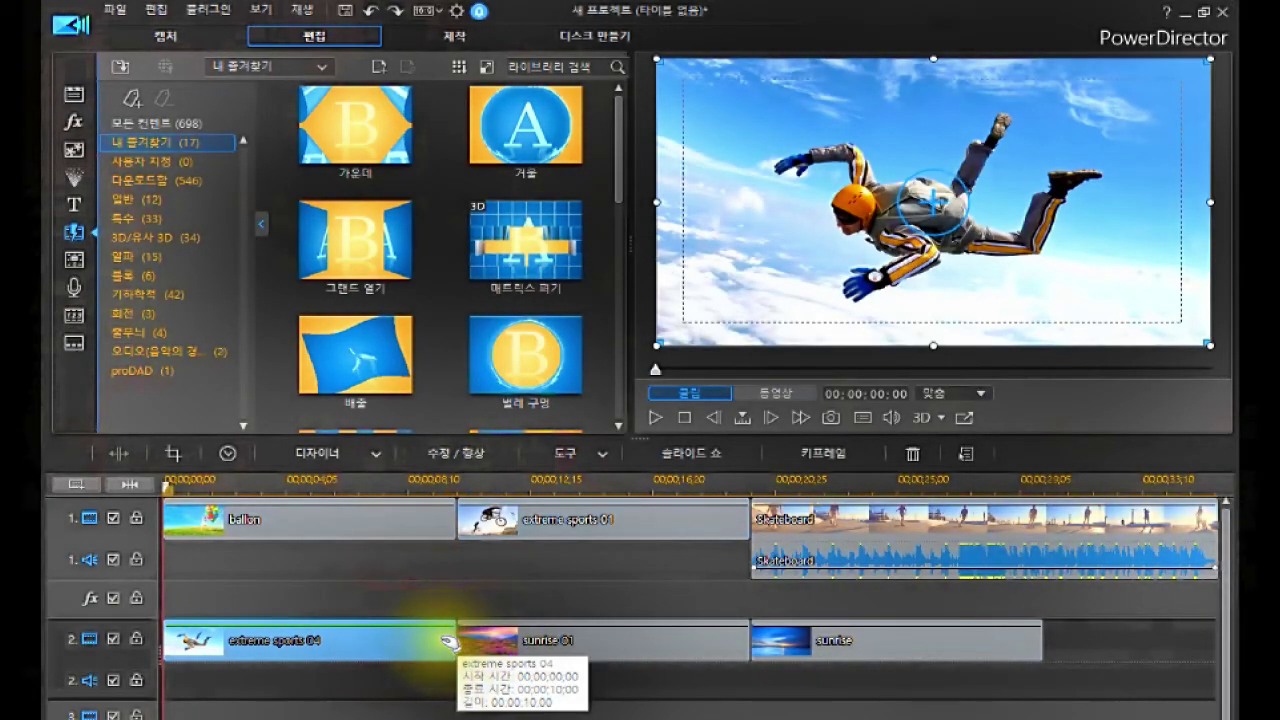
drag(447, 641, 451, 643)
click(515, 637)
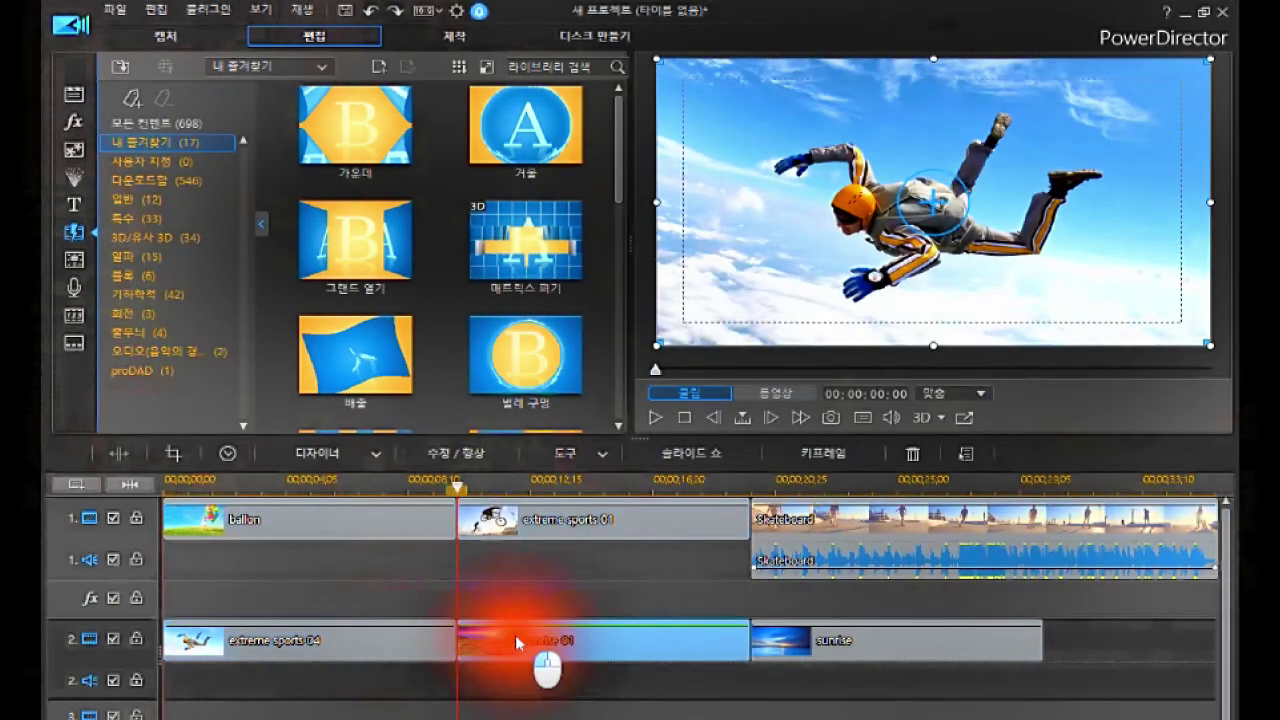
click(445, 640)
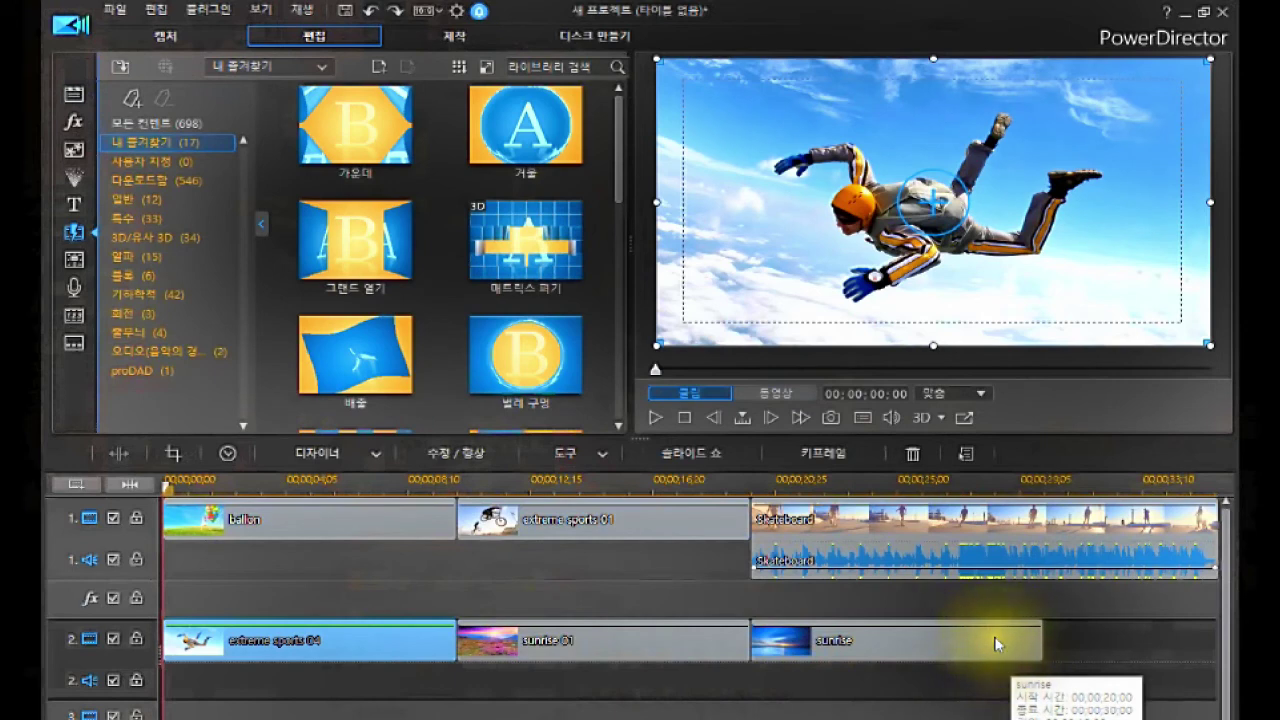
click(943, 651)
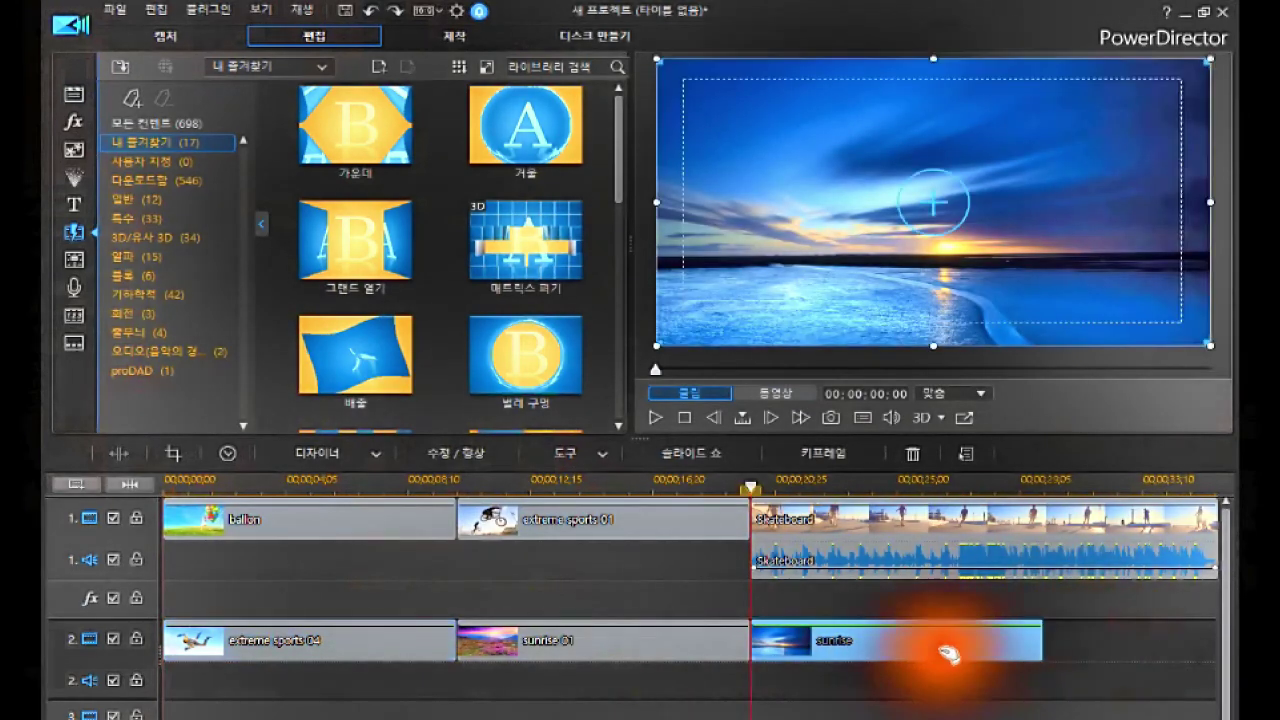